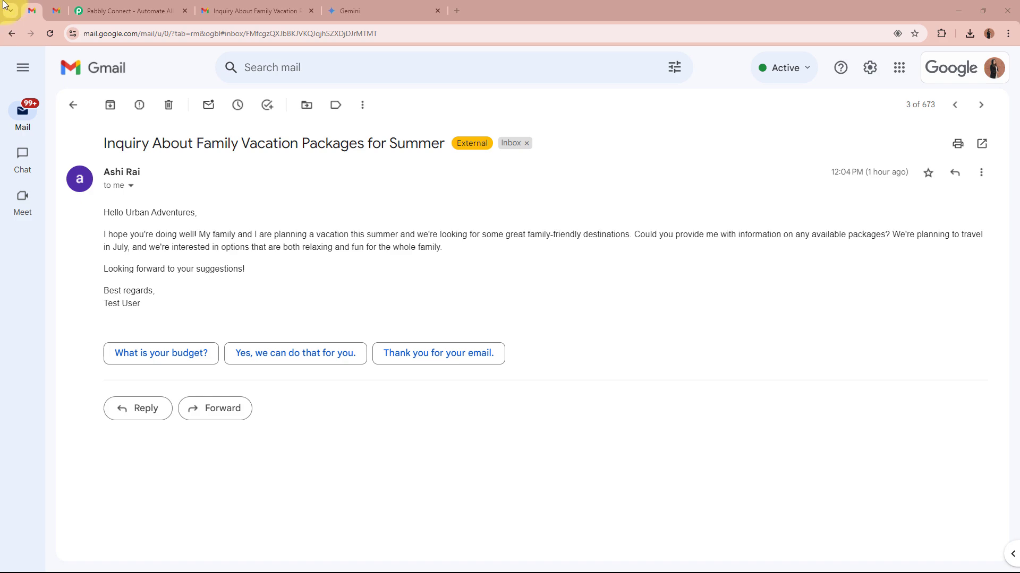
- Compare the received family vacation inquiry email with the reply drafted for it in the other Gmail view
click(64, 11)
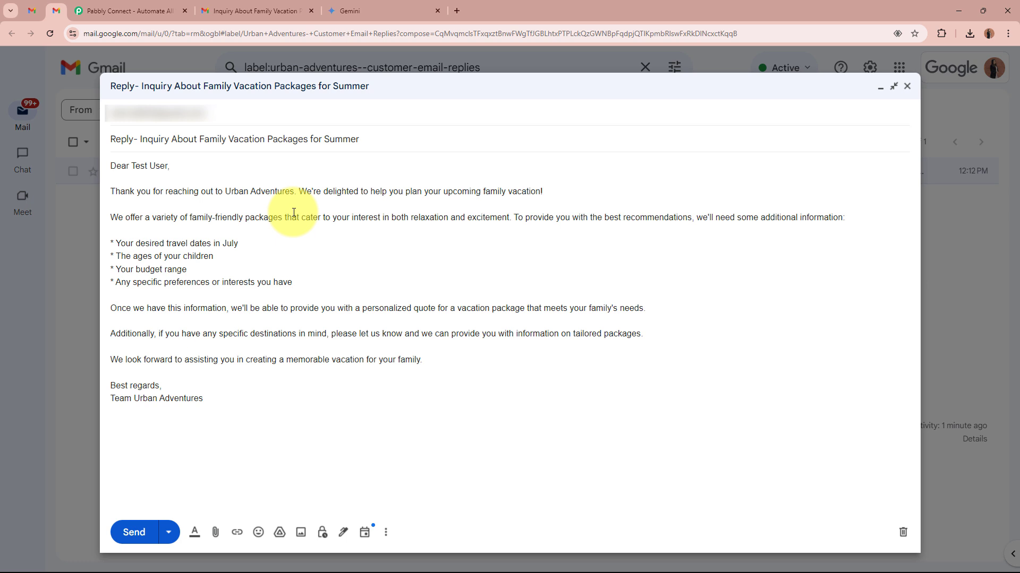
click(27, 12)
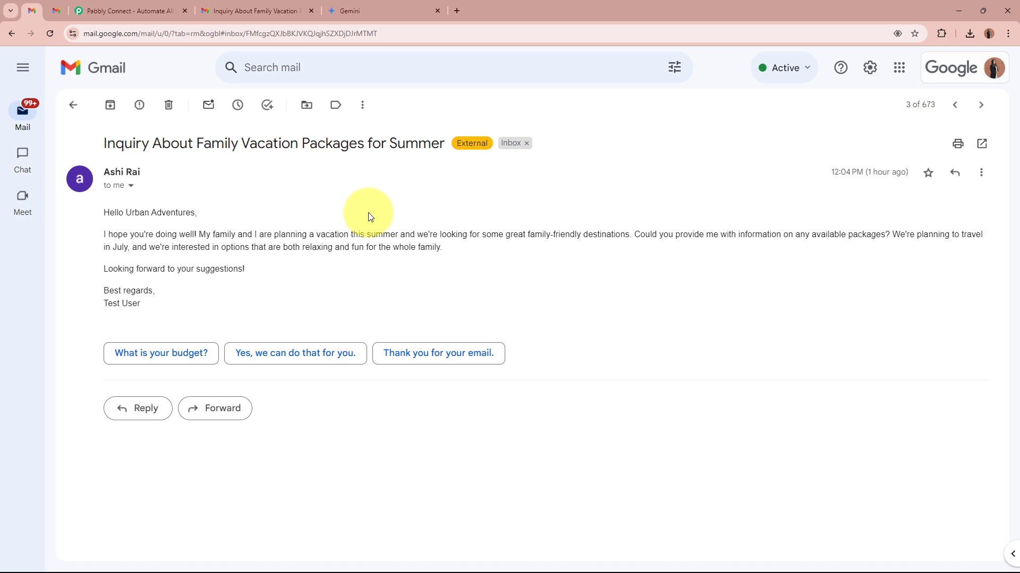
click(57, 11)
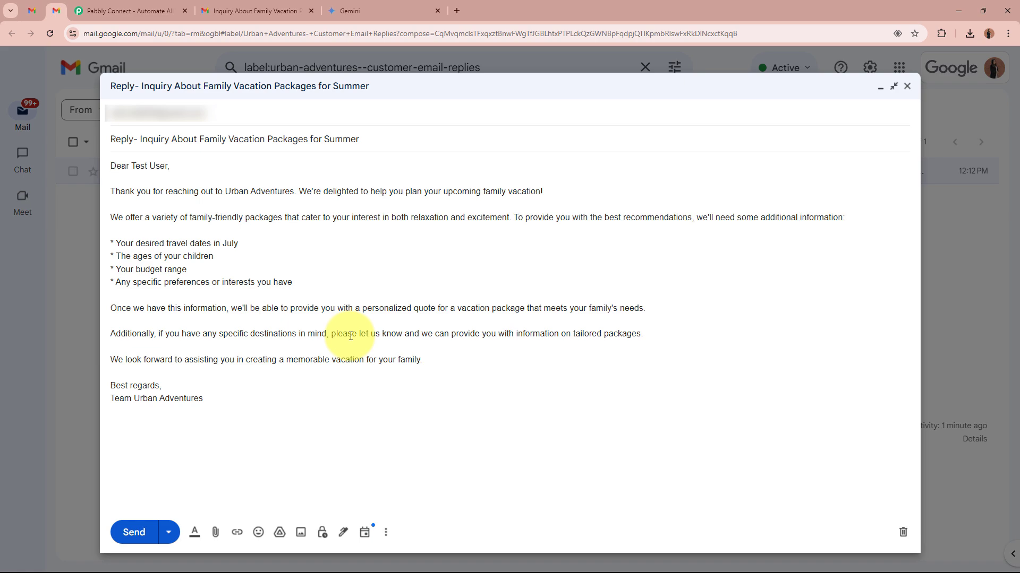
- Switch to the Pabbly Connect website, sign in to the existing account, and access the Pabbly Connect app
click(141, 10)
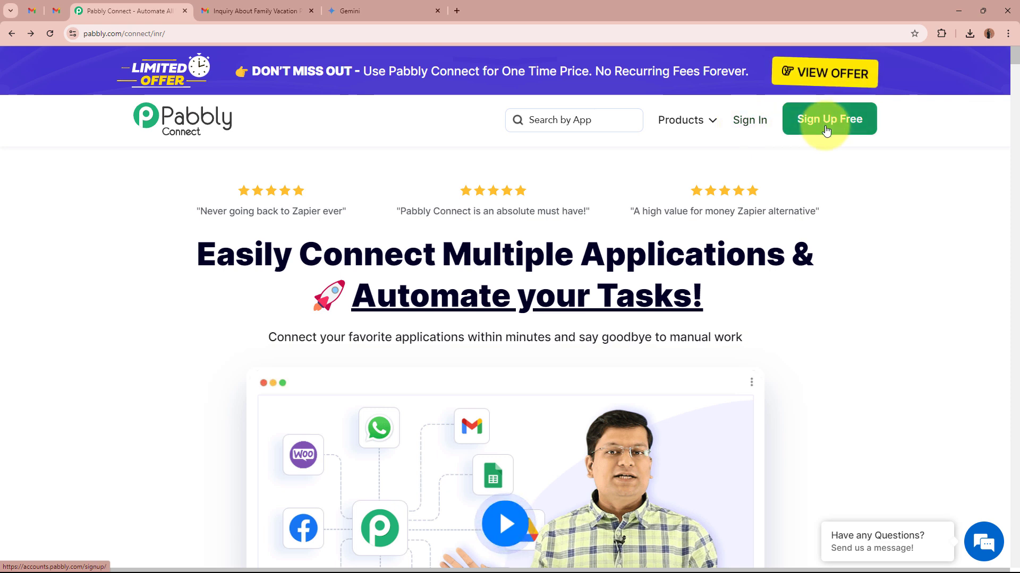
click(758, 127)
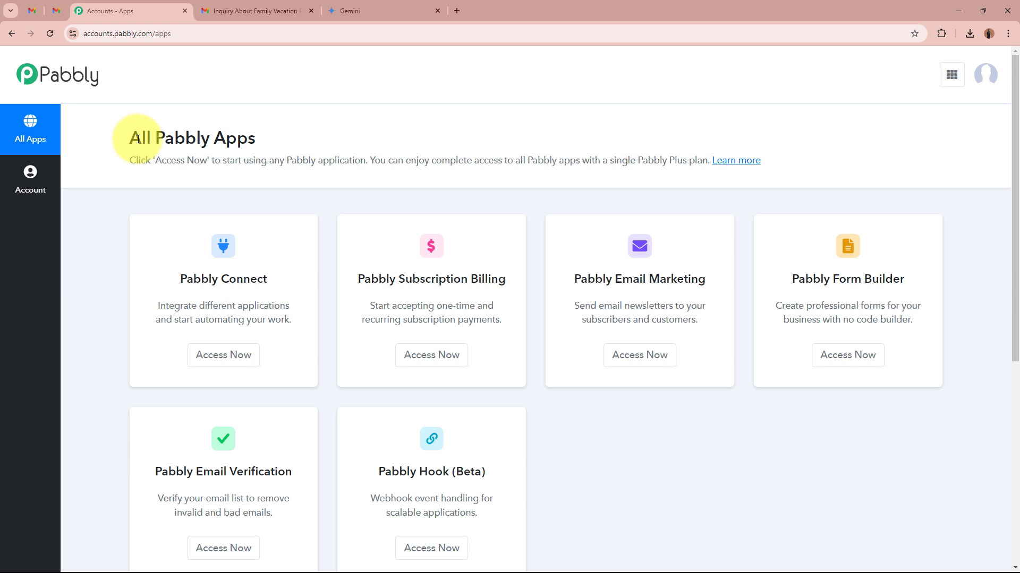
drag(138, 139, 307, 137)
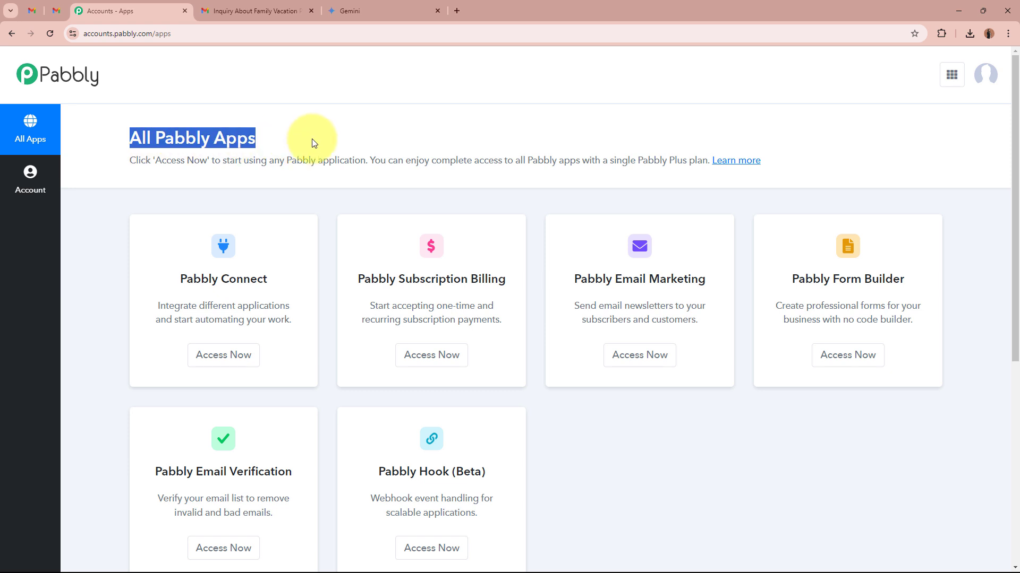
click(307, 136)
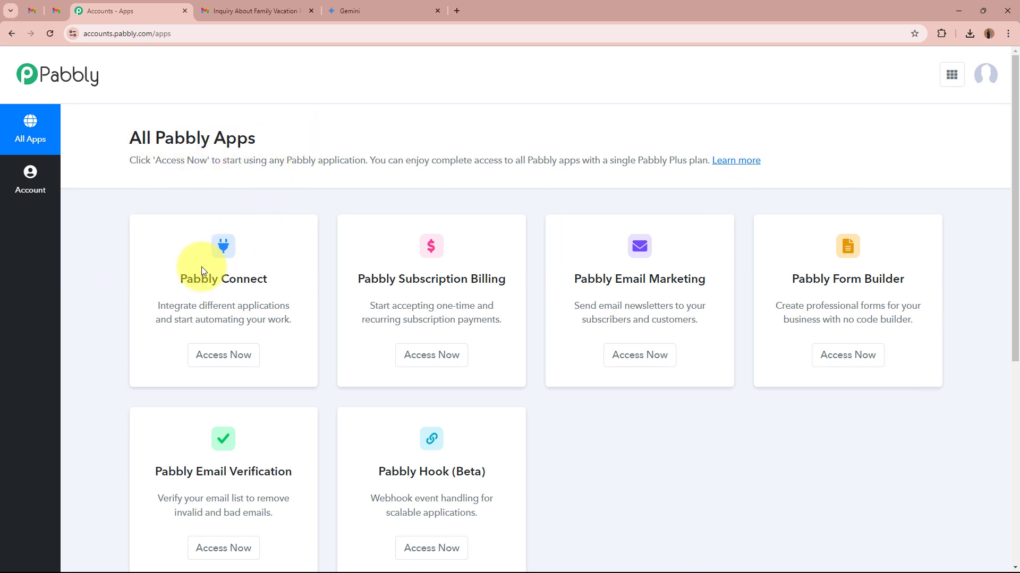
drag(180, 279, 276, 280)
click(276, 281)
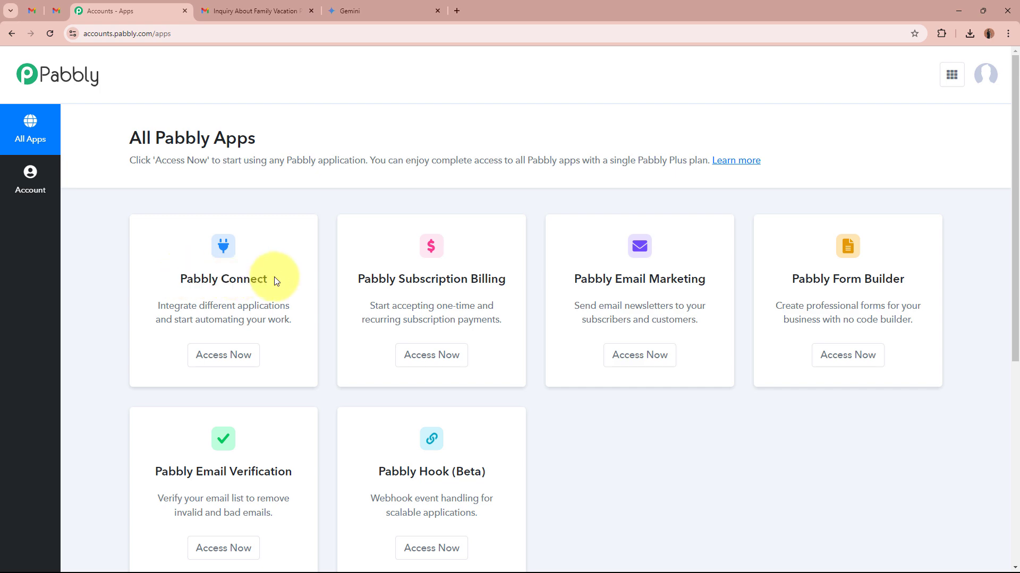
click(225, 363)
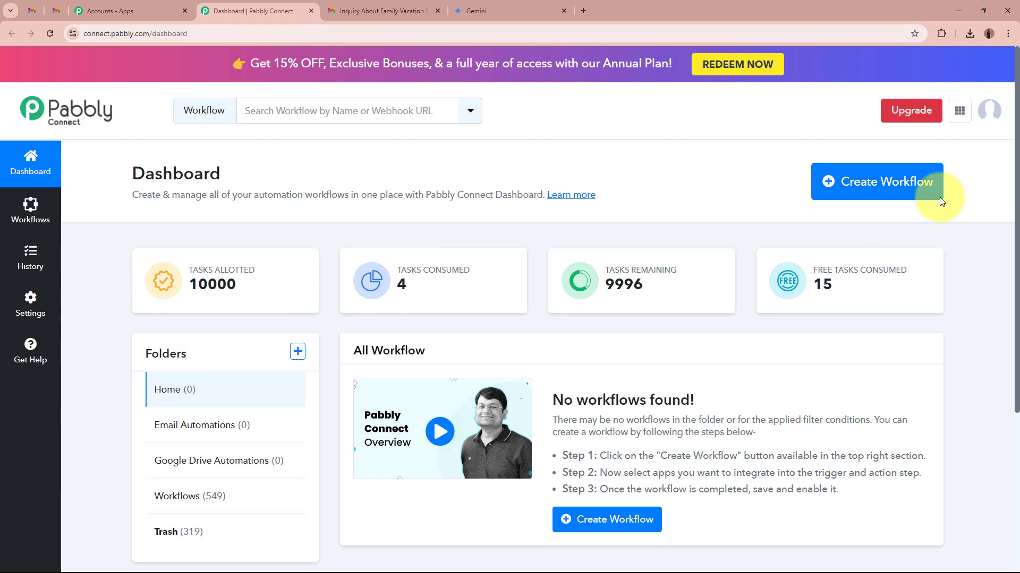
- Create a workflow named "Analyze Received Emails & Generate a Draft Accordingly" in the Email Automations folder
click(892, 191)
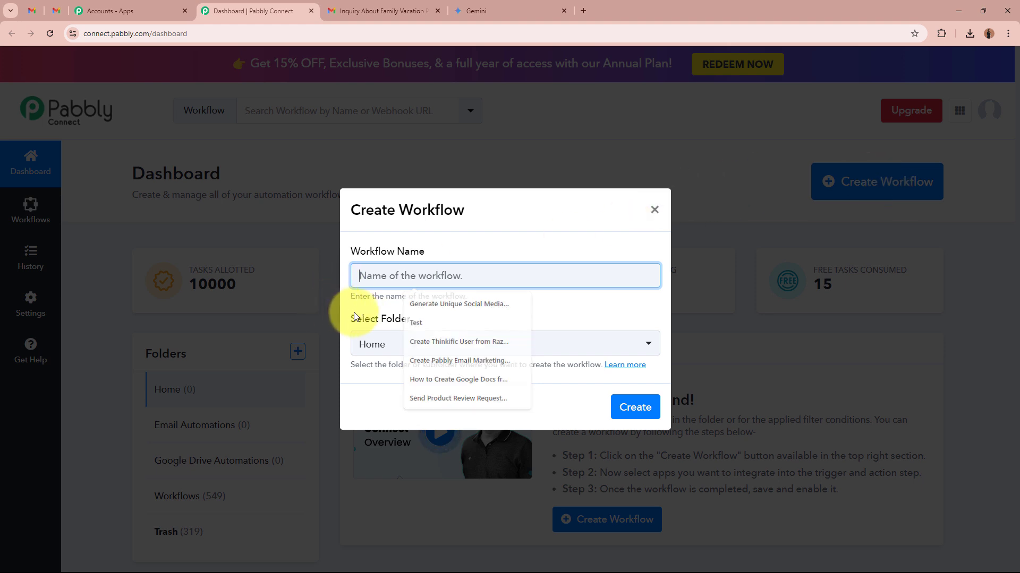
drag(353, 318, 409, 318)
click(415, 277)
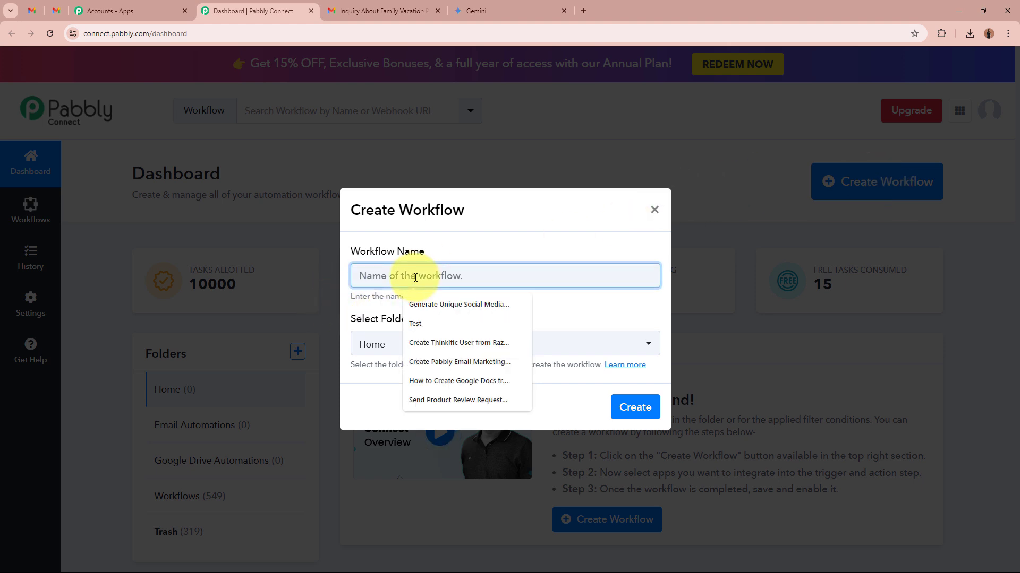
text(Analyze Received Emails & Generate a Draft Accordingly)
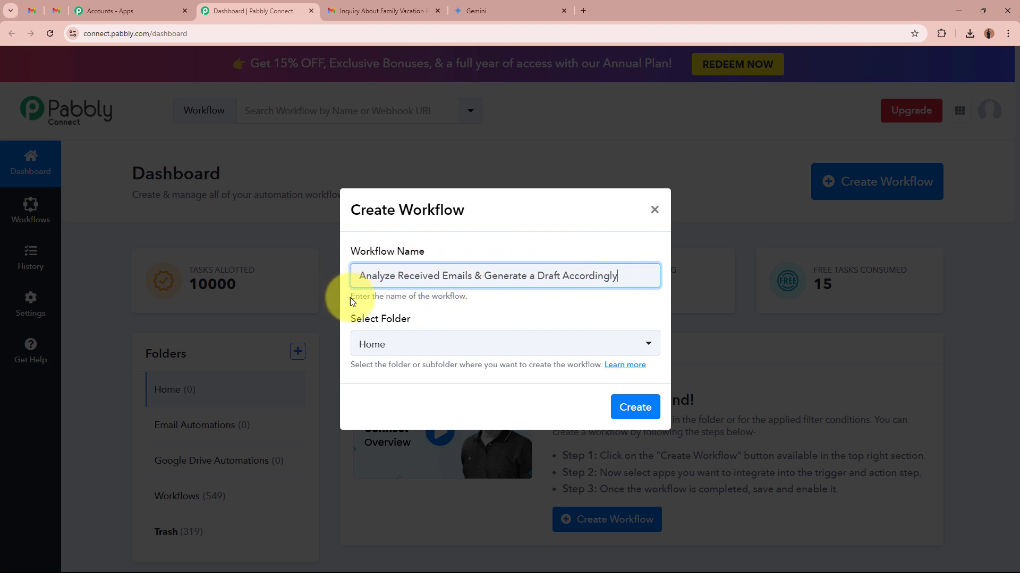
click(542, 308)
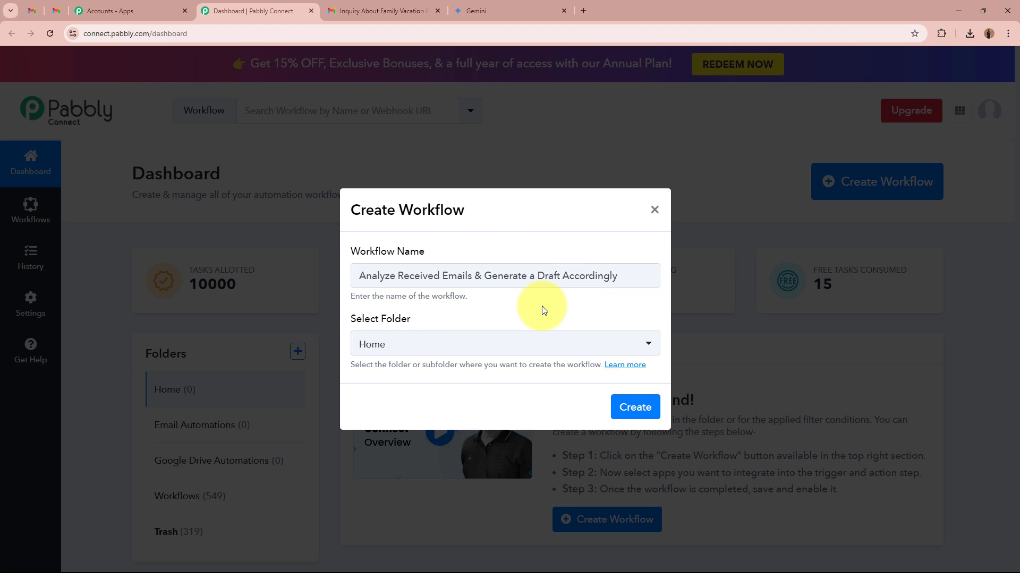
drag(352, 320, 419, 321)
click(418, 322)
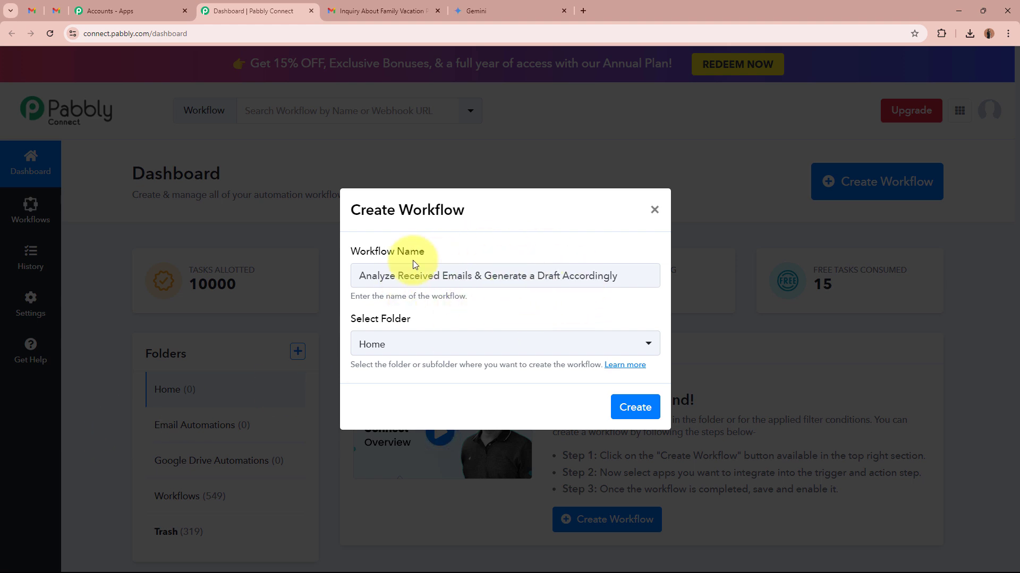
click(445, 345)
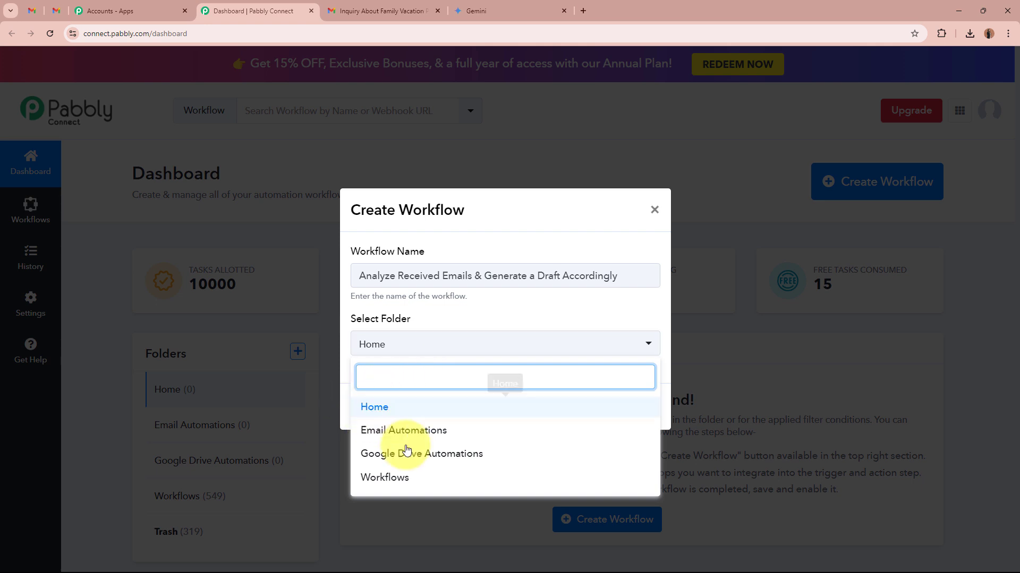
click(447, 430)
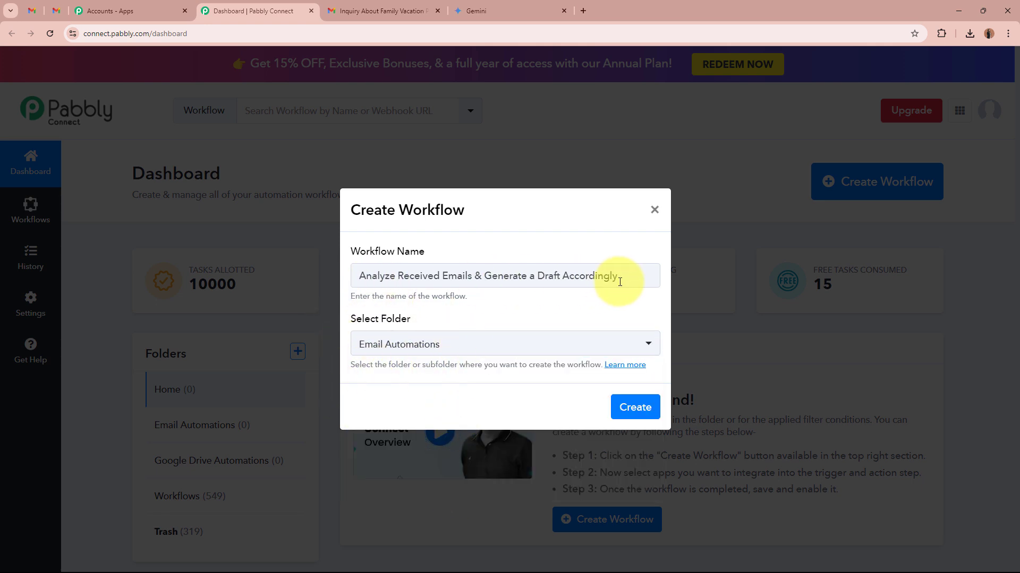
click(633, 407)
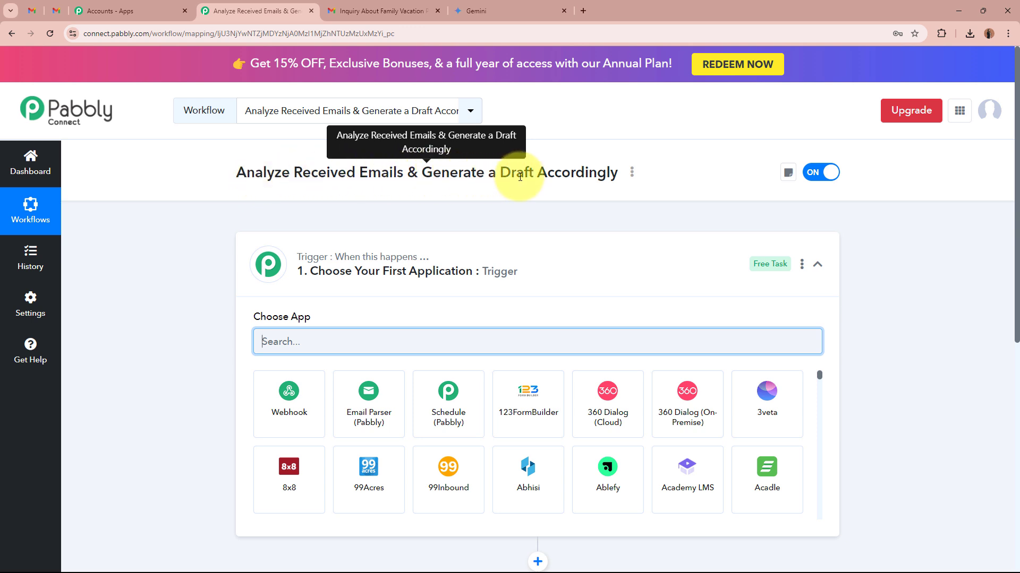
- Choose Email Parser (Pabbly) as the workflow's trigger application
click(600, 266)
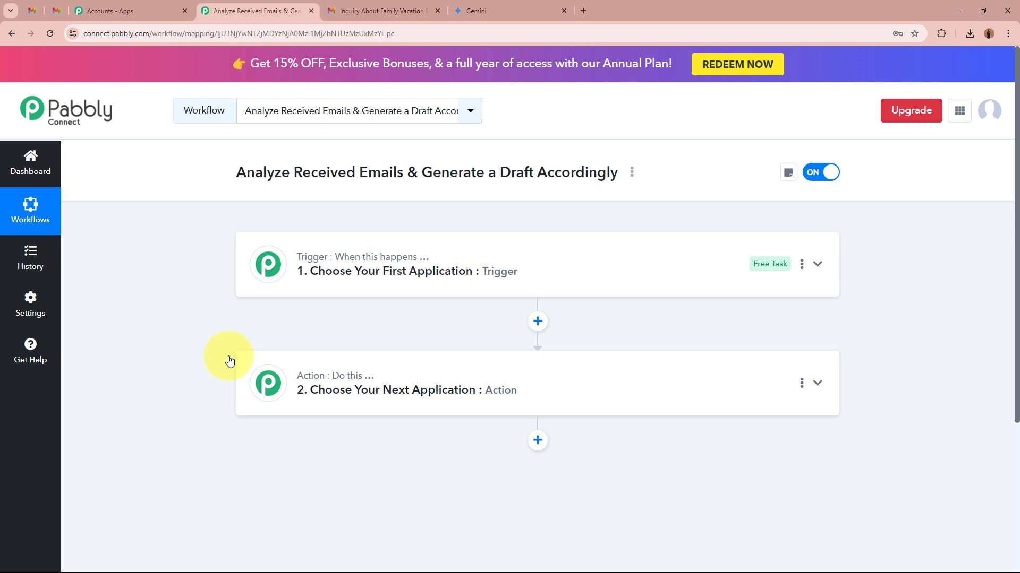
click(626, 265)
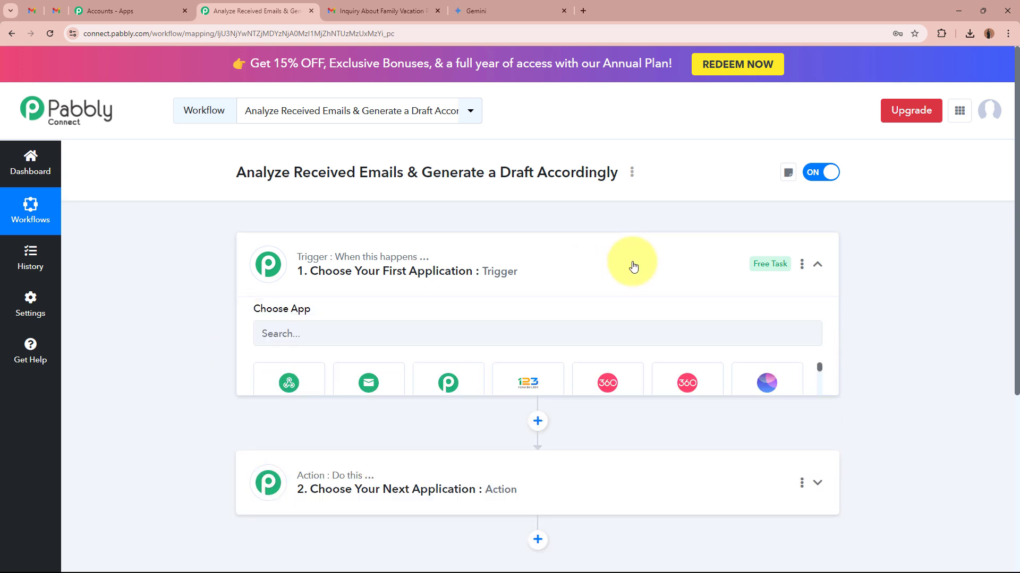
click(558, 342)
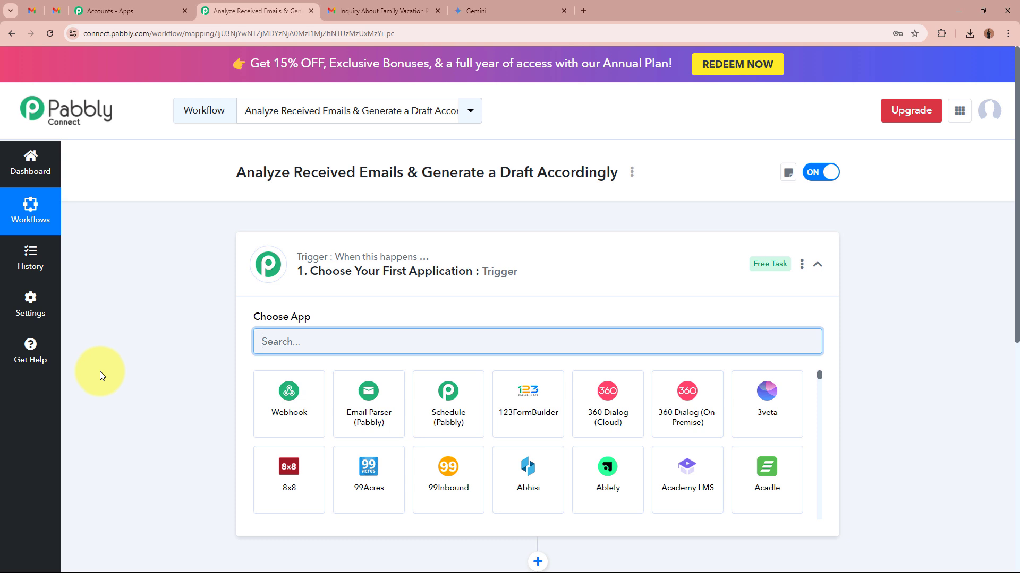
click(348, 406)
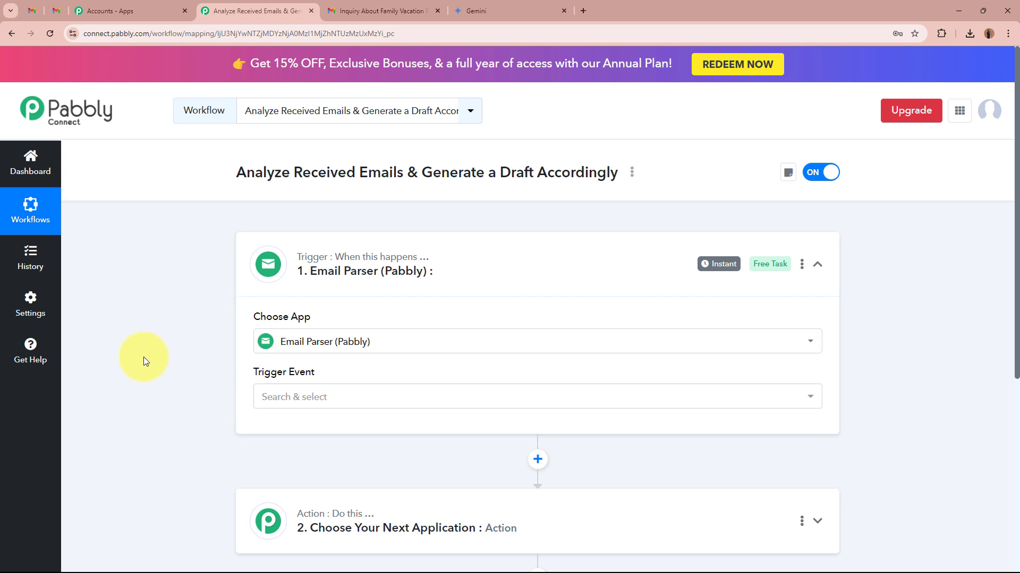
- Review the vacation inquiry email in Gmail and set the Email Parser trigger event to New Email in Pabbly Connect
click(31, 10)
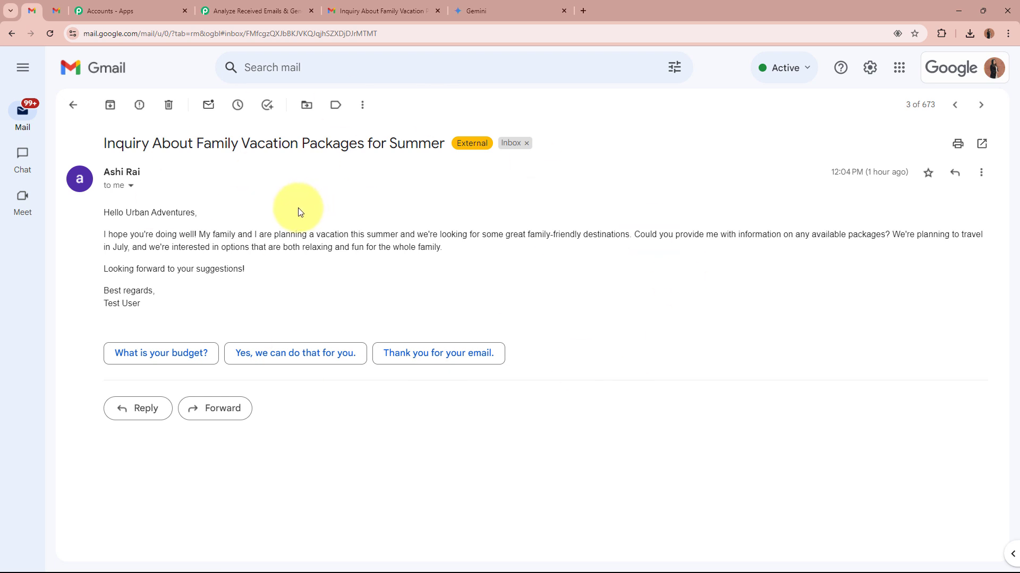
click(250, 13)
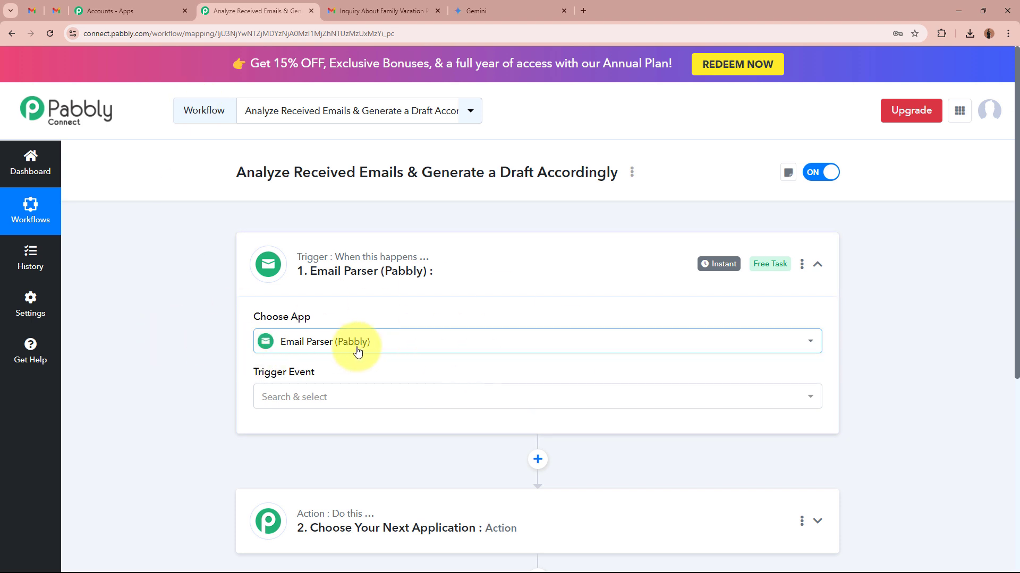
click(33, 9)
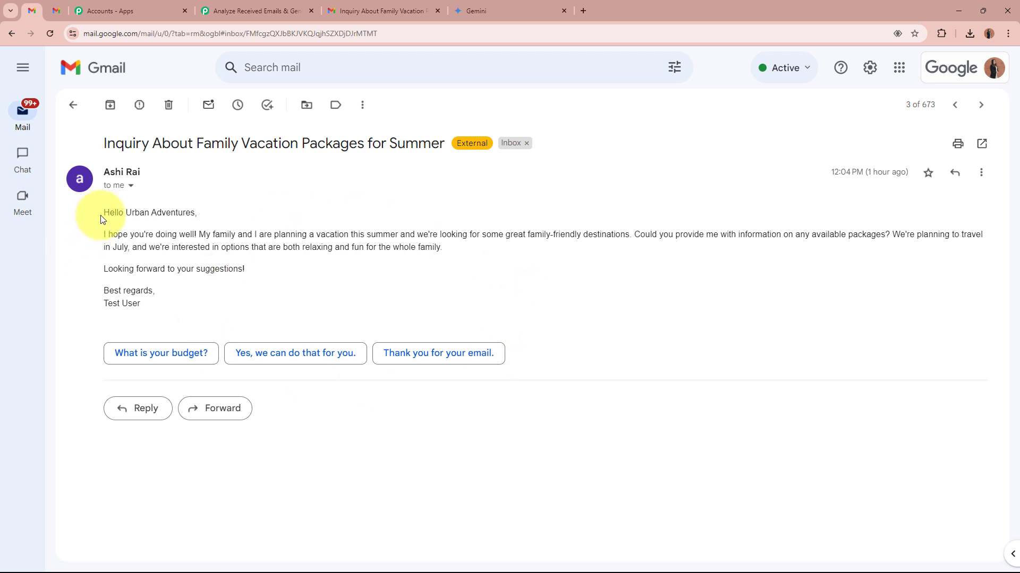
drag(104, 211, 187, 311)
click(195, 266)
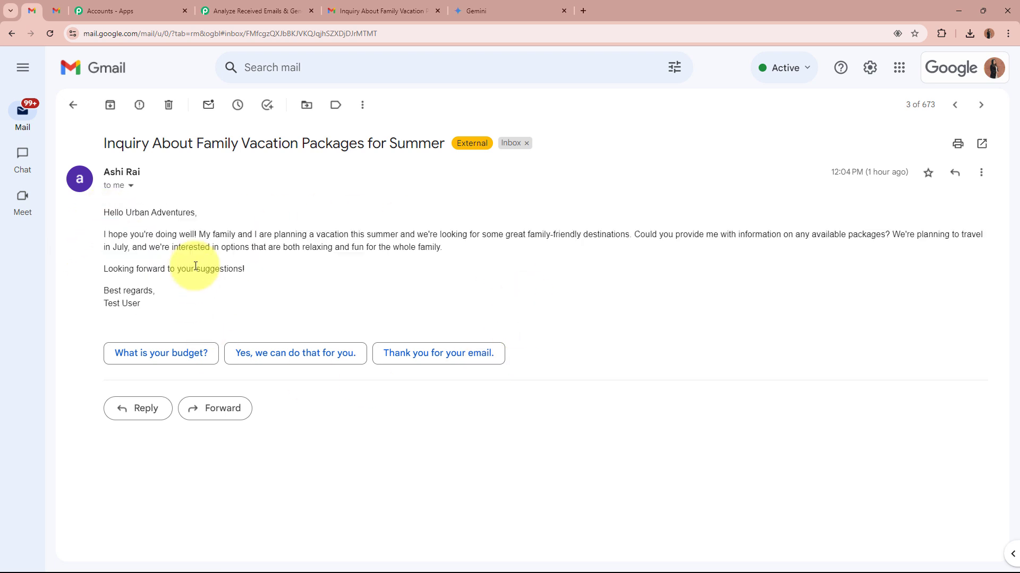
click(254, 10)
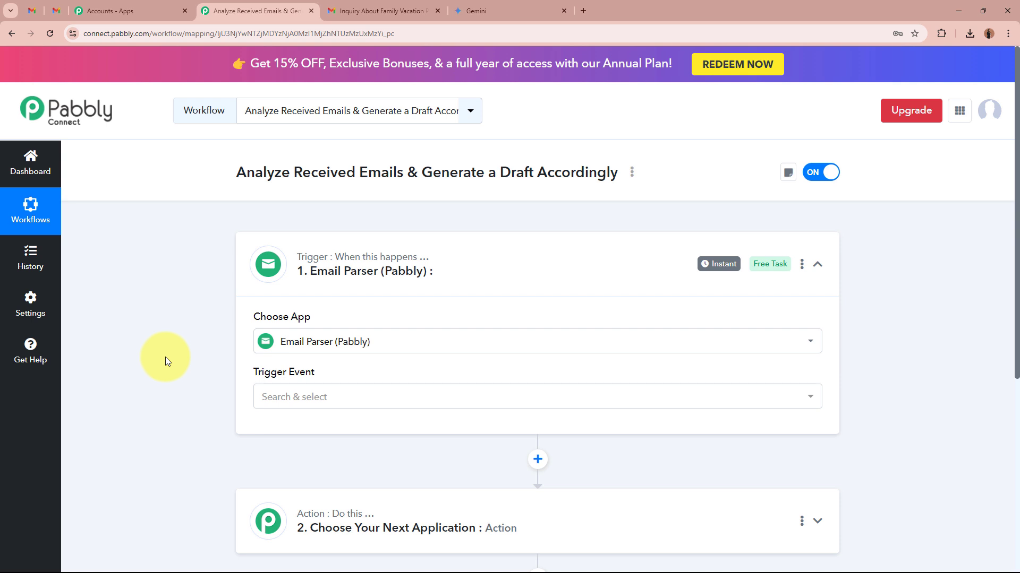
click(336, 398)
click(337, 463)
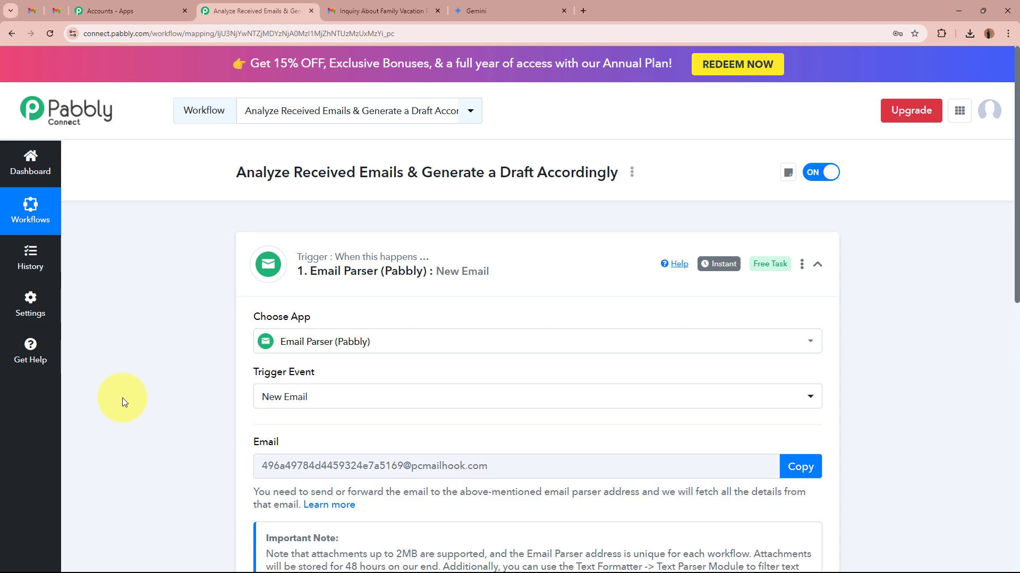
- Revisit the inquiry email in Gmail and copy the Email Parser trigger's unique email address in Pabbly Connect
click(37, 13)
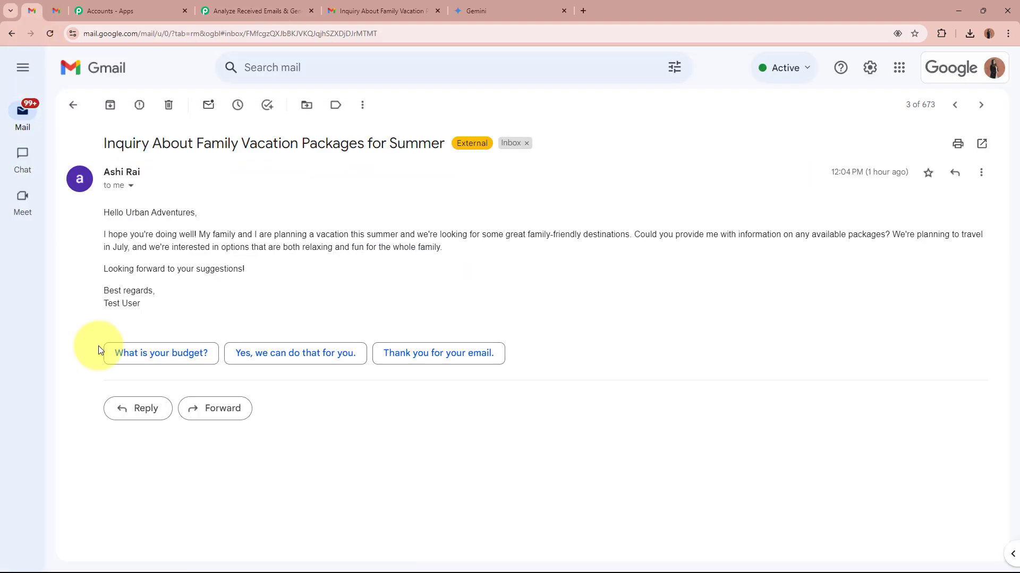
click(268, 10)
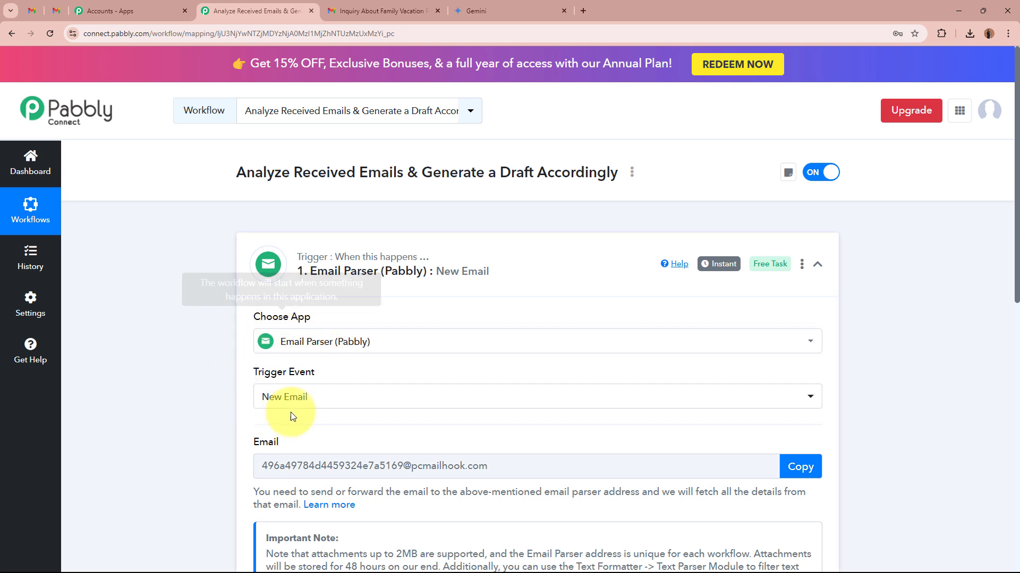
scroll(174, 404, down, 3)
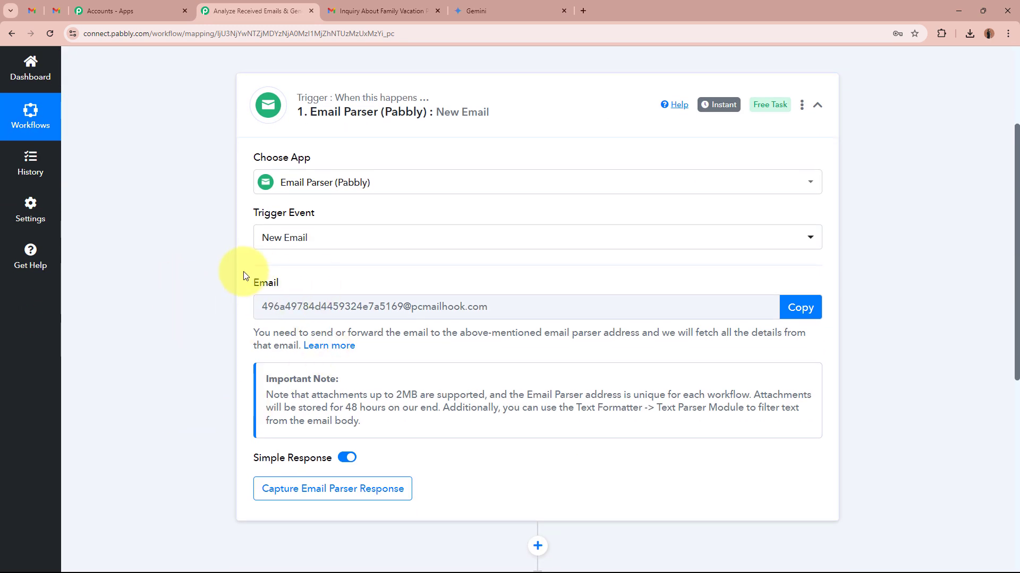
drag(253, 282, 298, 281)
click(173, 353)
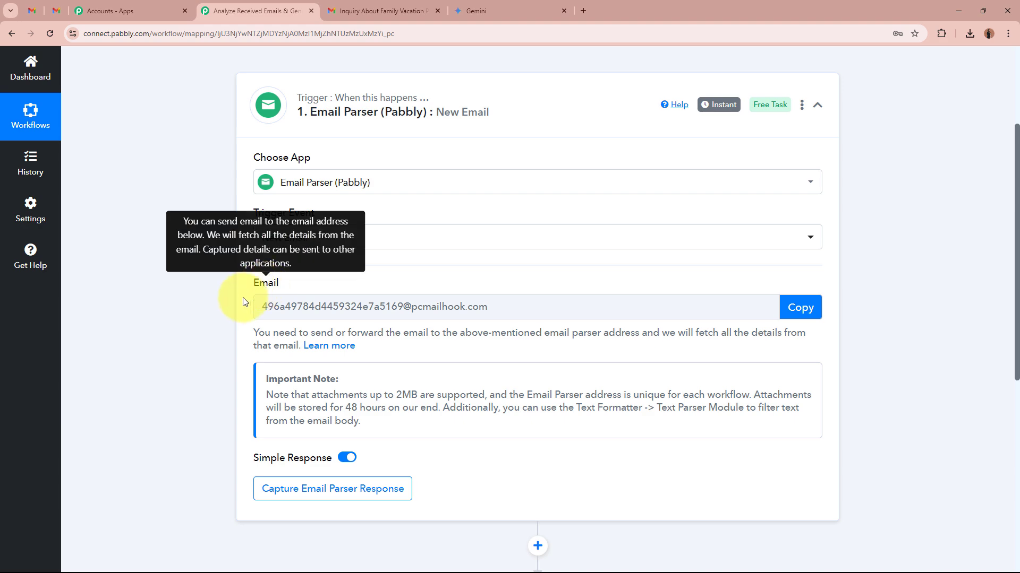
click(33, 10)
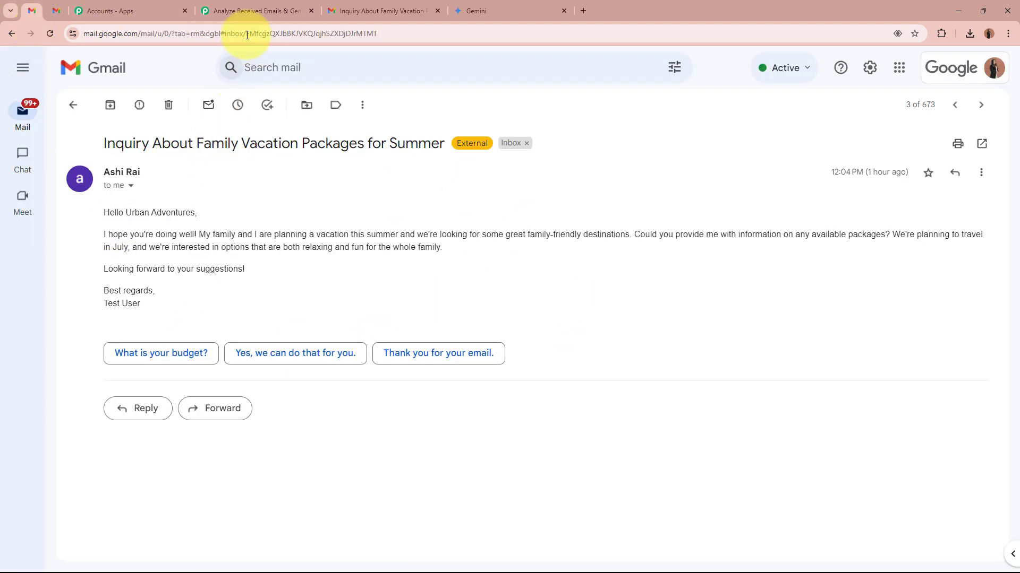
click(258, 11)
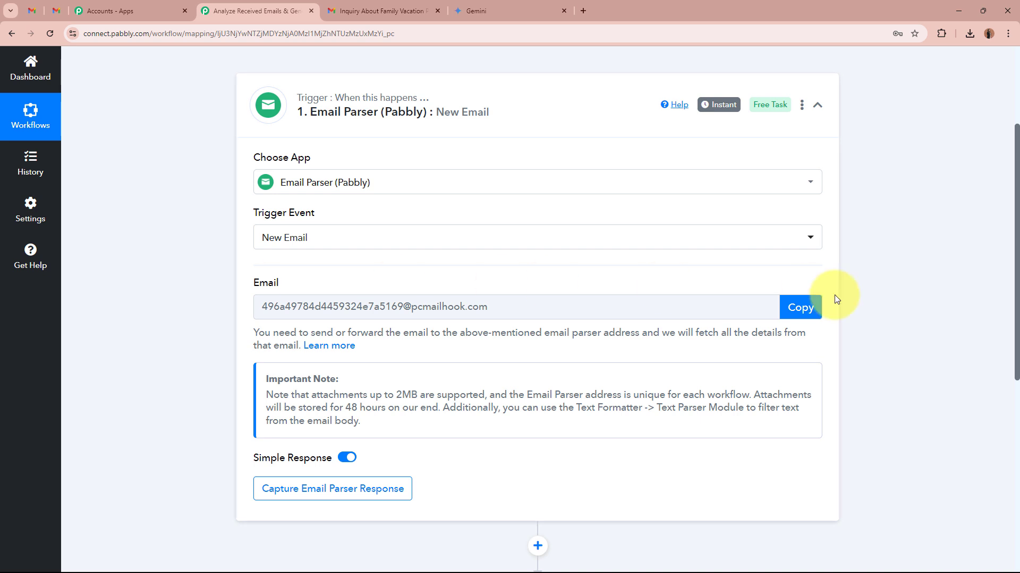
click(810, 307)
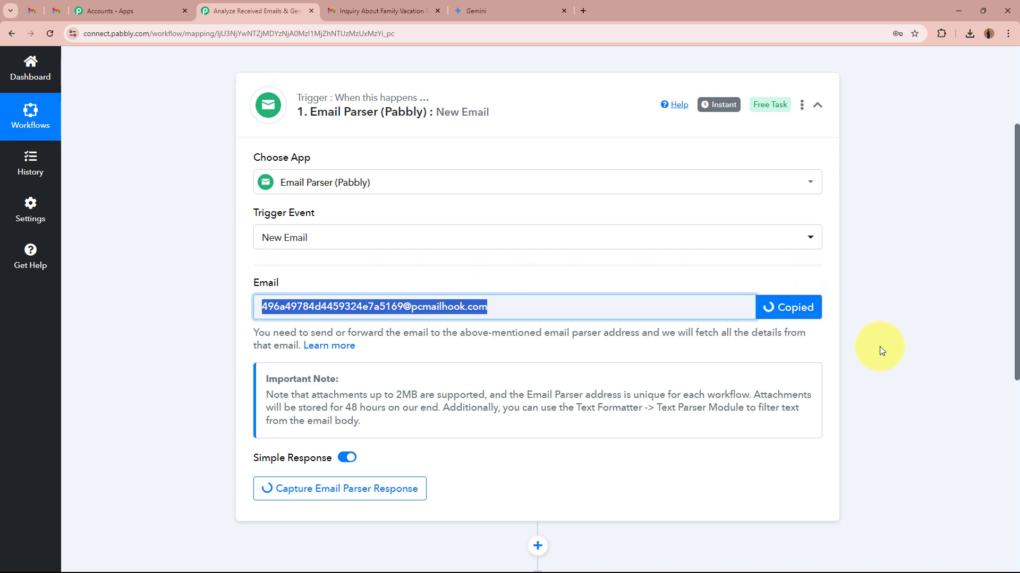
click(879, 347)
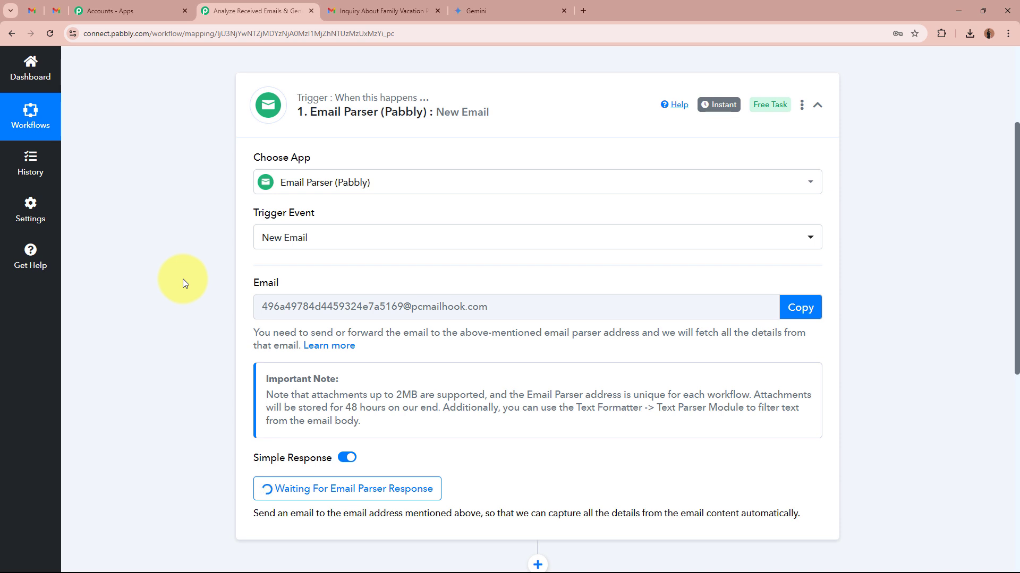
- In Gmail, dismiss the desktop notification offer, review the family vacation inquiry's message text, and return to the Pabbly Connect workflow
click(33, 12)
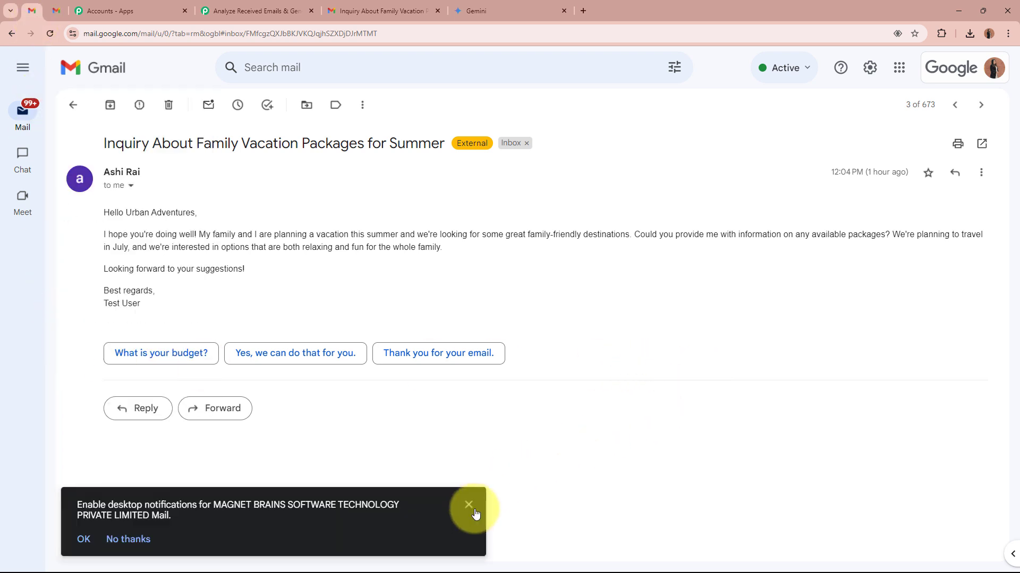
click(471, 509)
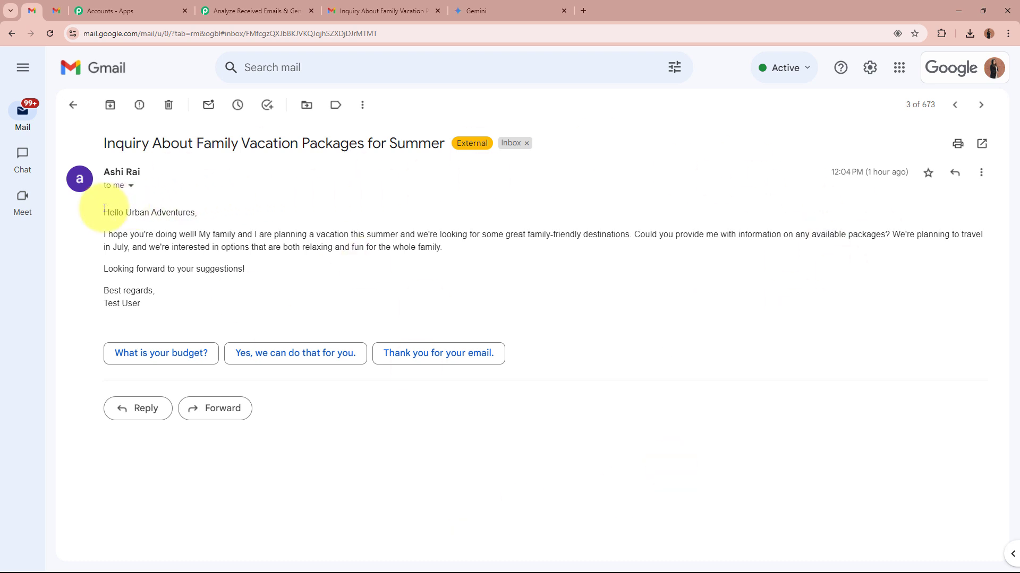
drag(104, 211, 189, 298)
click(193, 234)
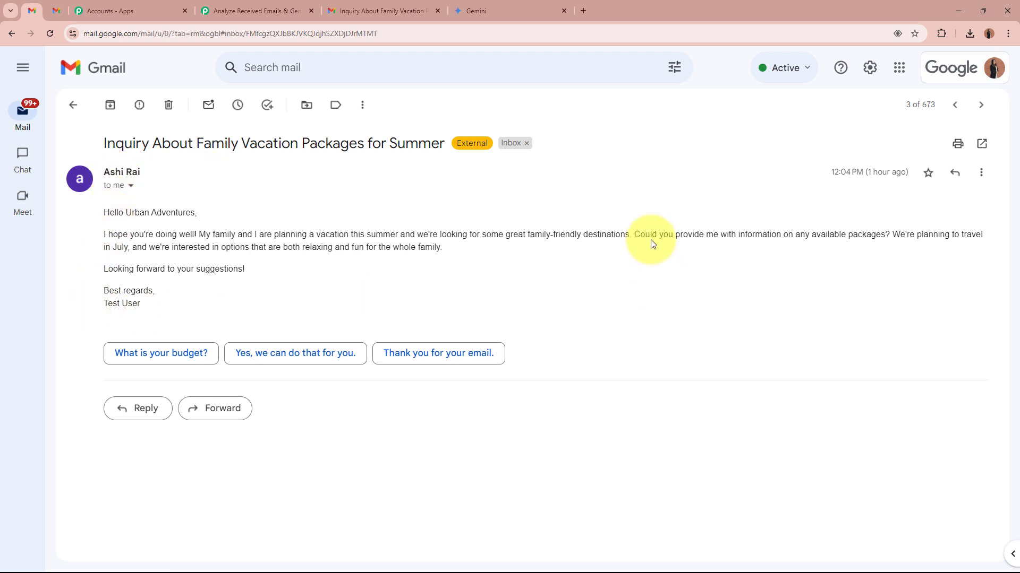
click(250, 11)
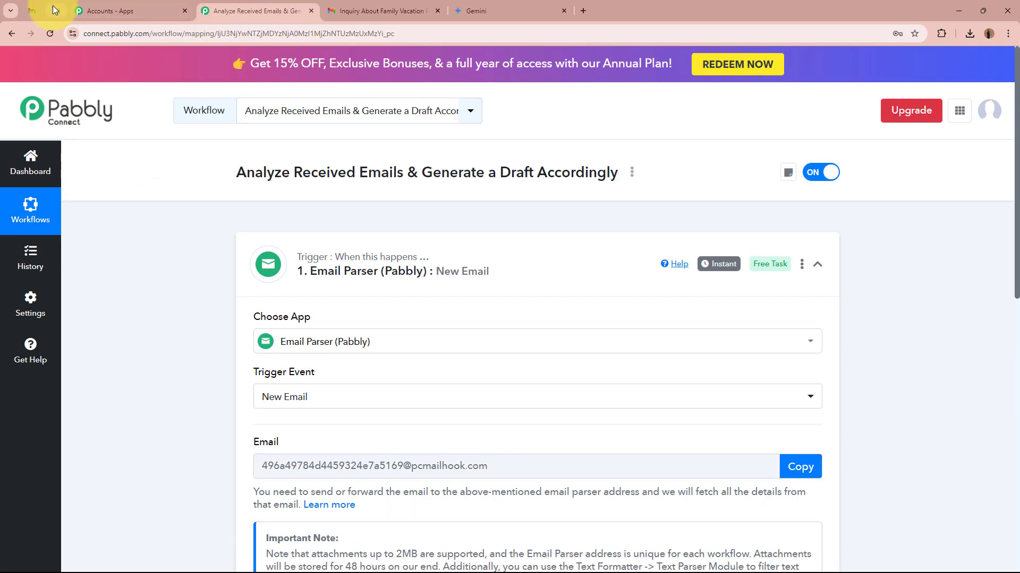
- Switch to Gmail and open the Forwarding and POP/IMAP section of its full settings
click(33, 11)
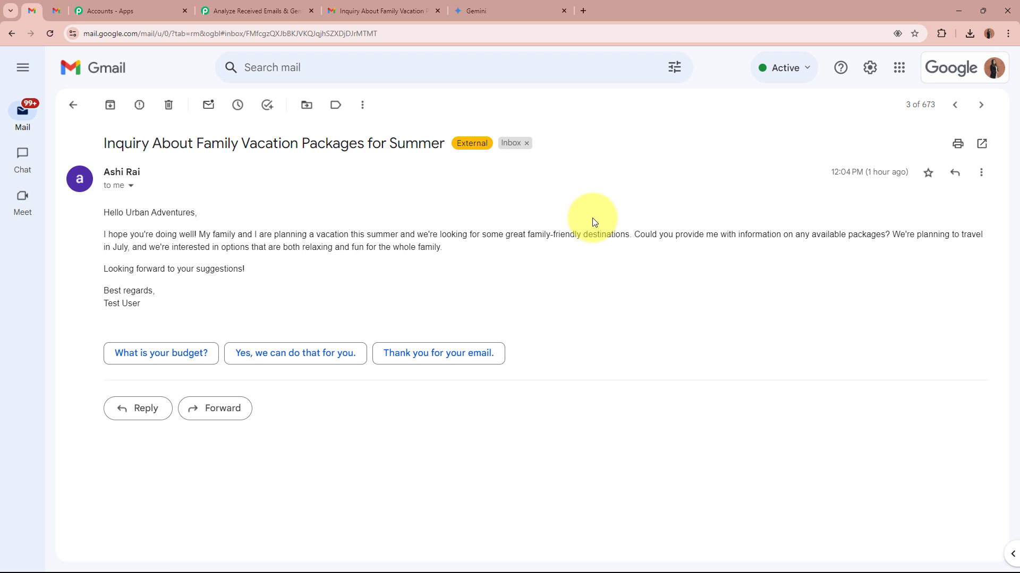
click(877, 69)
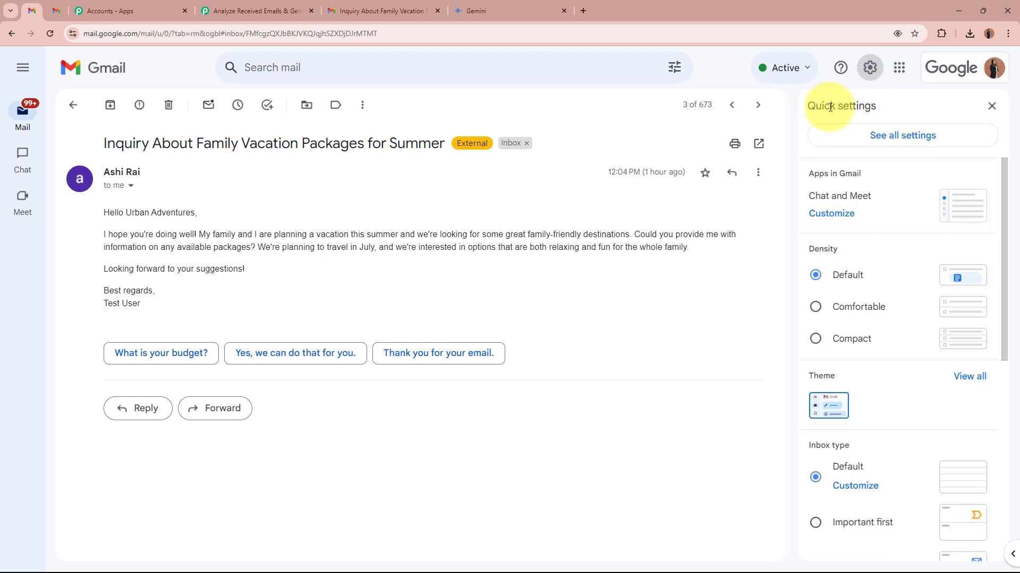
click(933, 141)
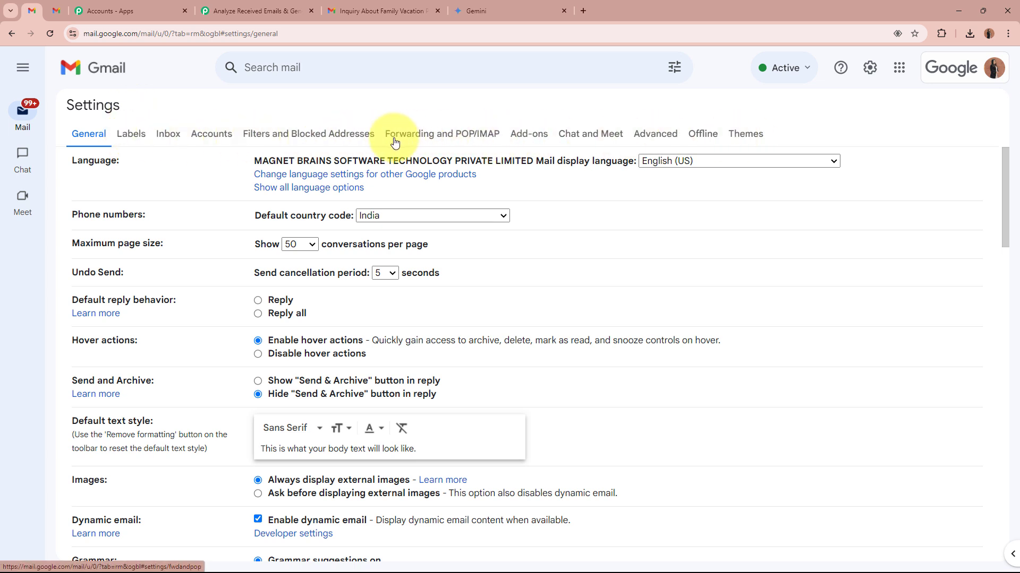
click(489, 141)
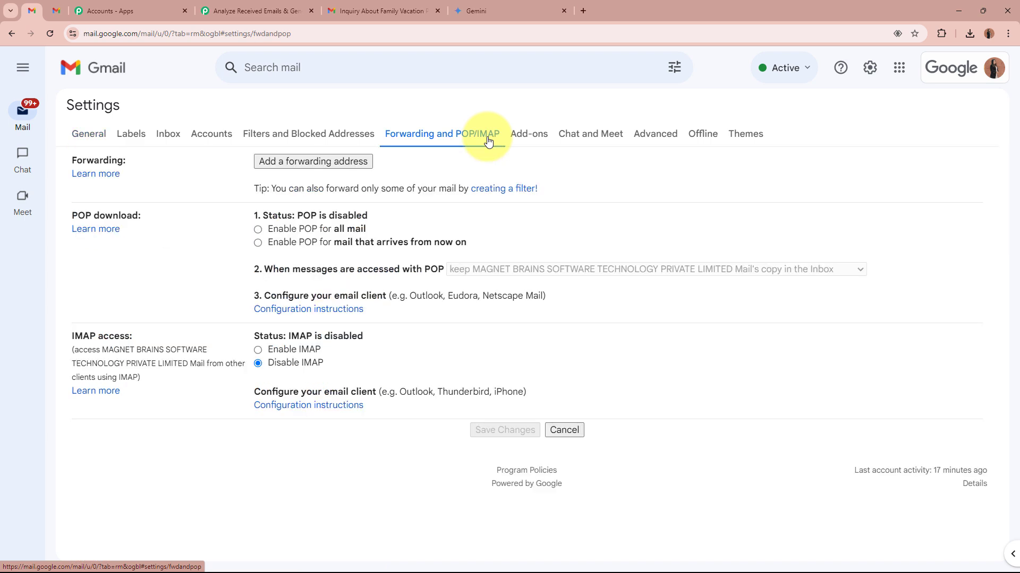
drag(73, 160, 129, 159)
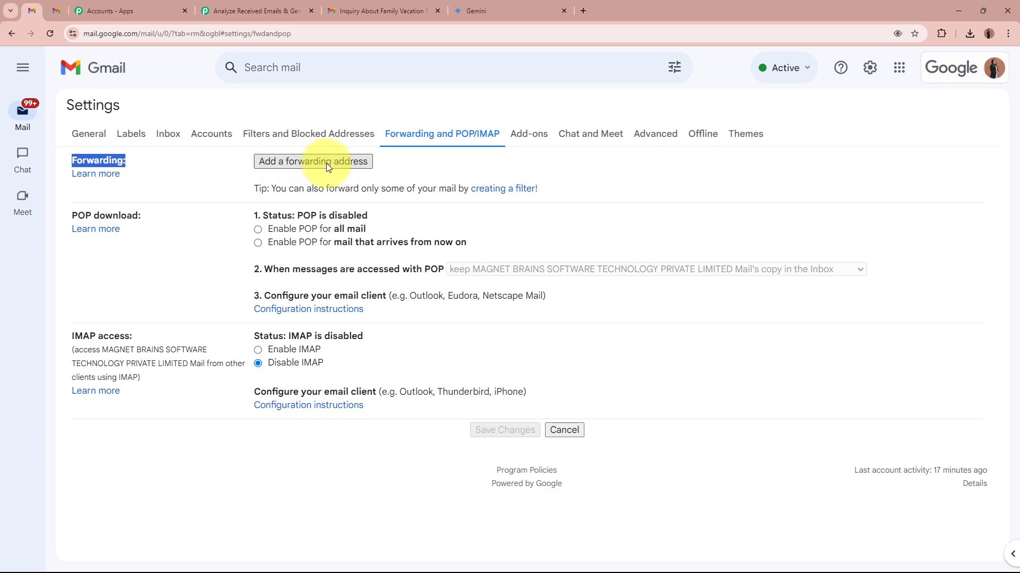
- Add the copied Email Parser address as a new forwarding address in Gmail and submit it for confirmation
click(350, 166)
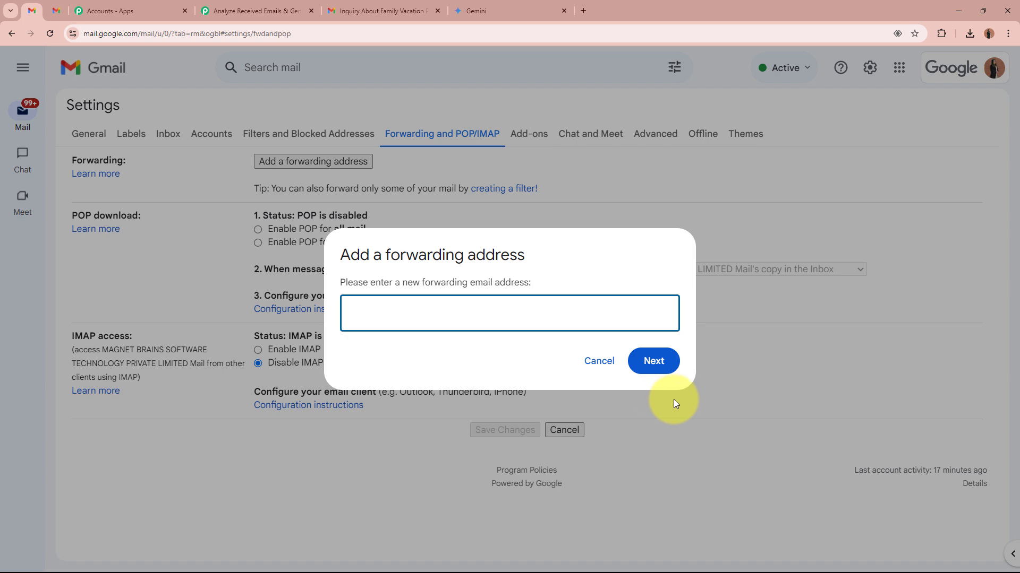
click(253, 11)
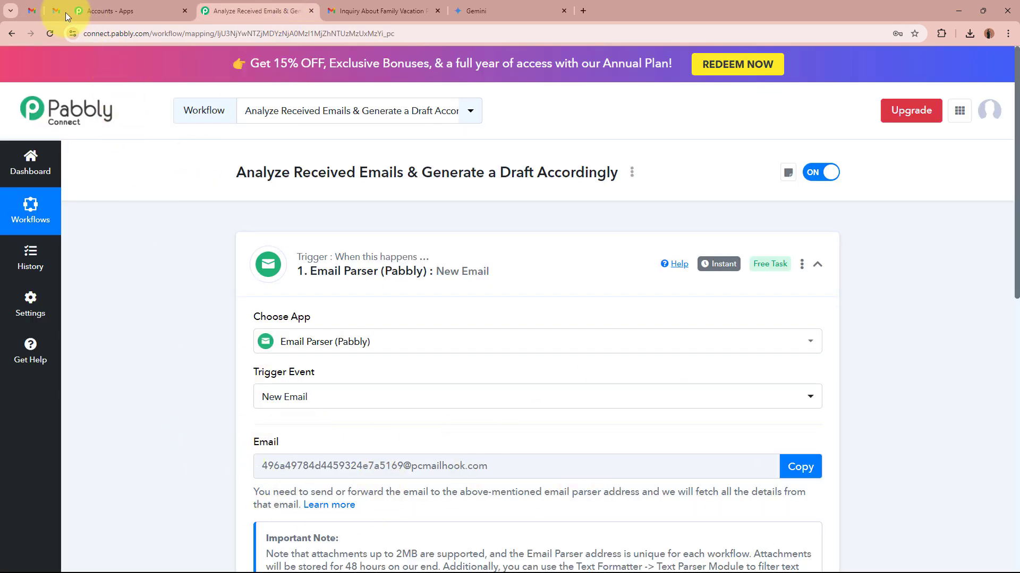
click(32, 10)
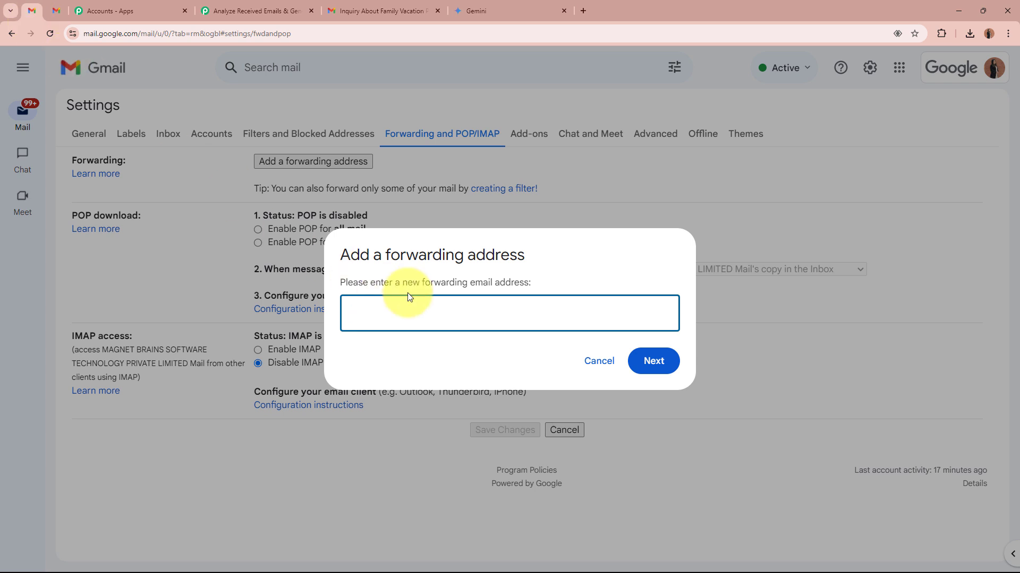
key(ctrl+v)
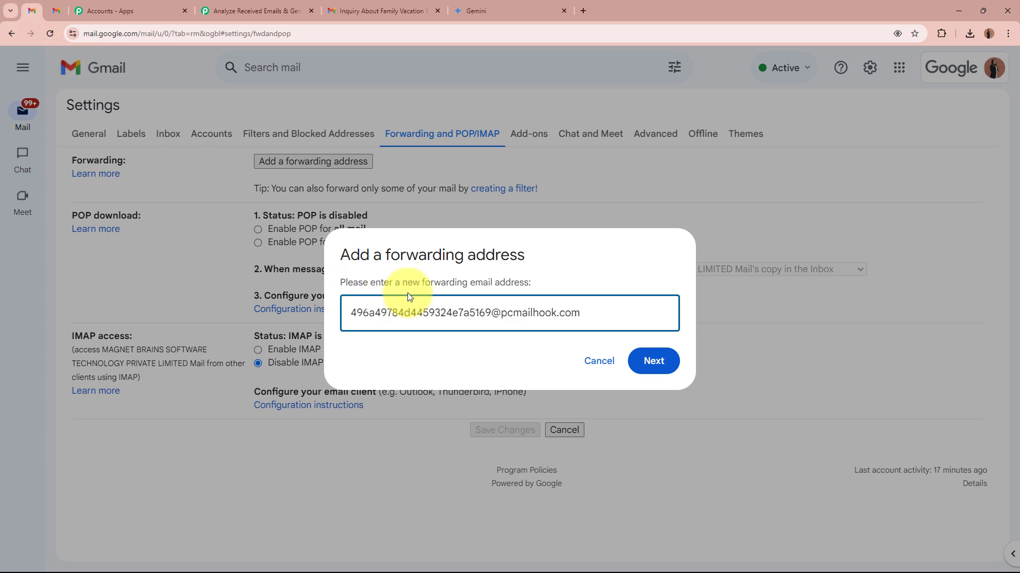
click(656, 361)
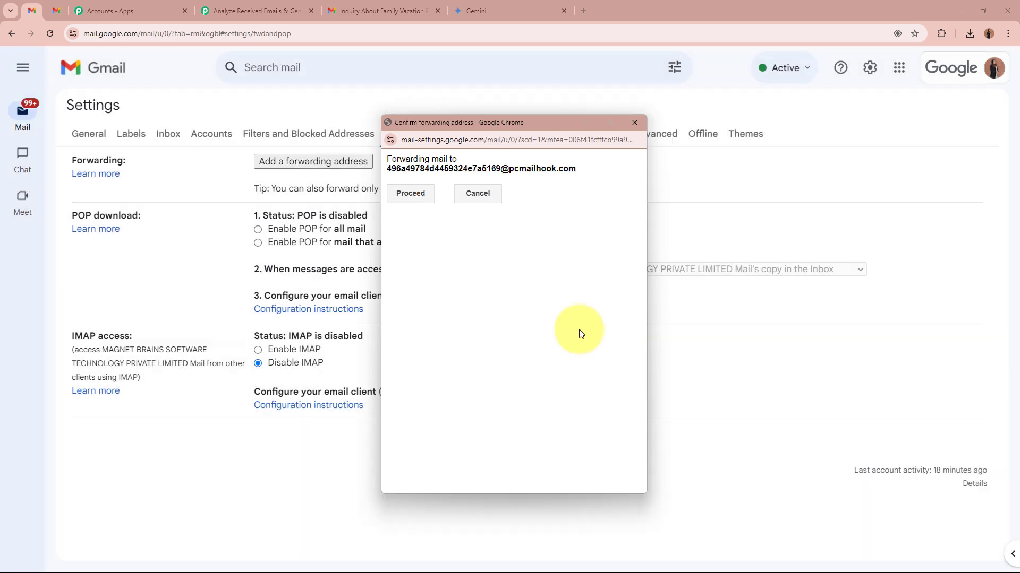
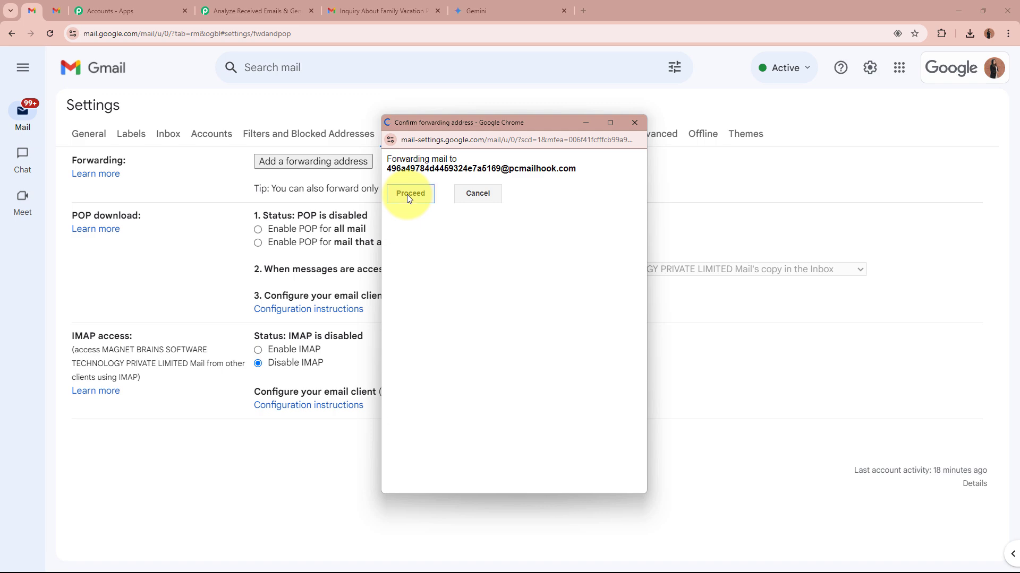
- Proceed with adding the Email Parser forwarding address in Gmail and acknowledge the notice about the confirmation link
click(409, 194)
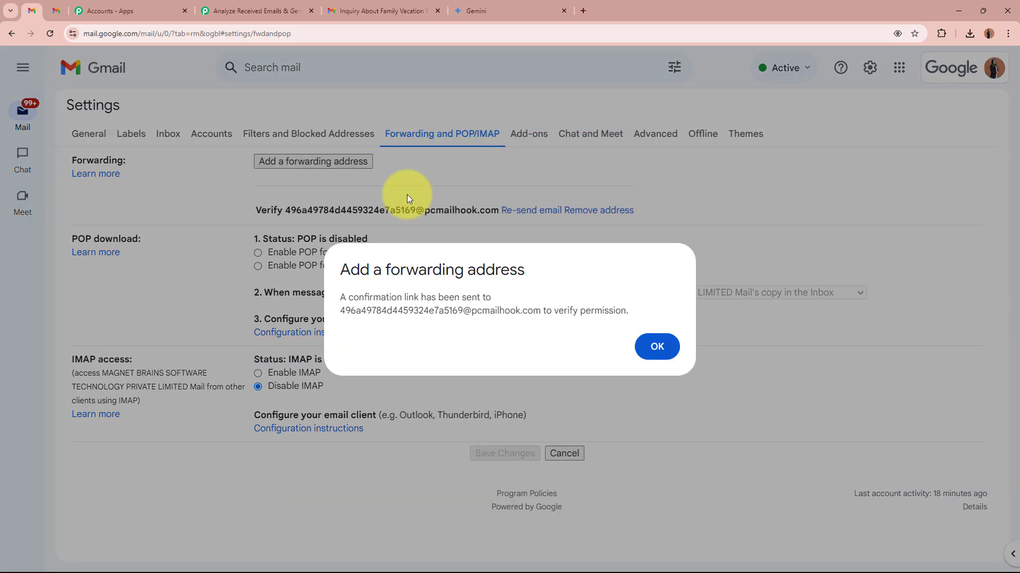
drag(340, 298, 637, 314)
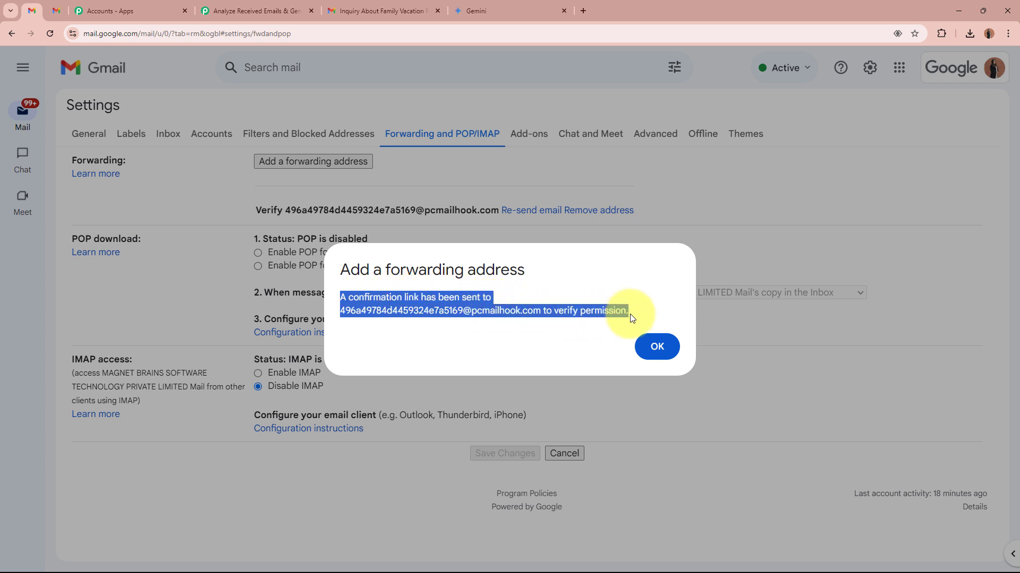
click(660, 346)
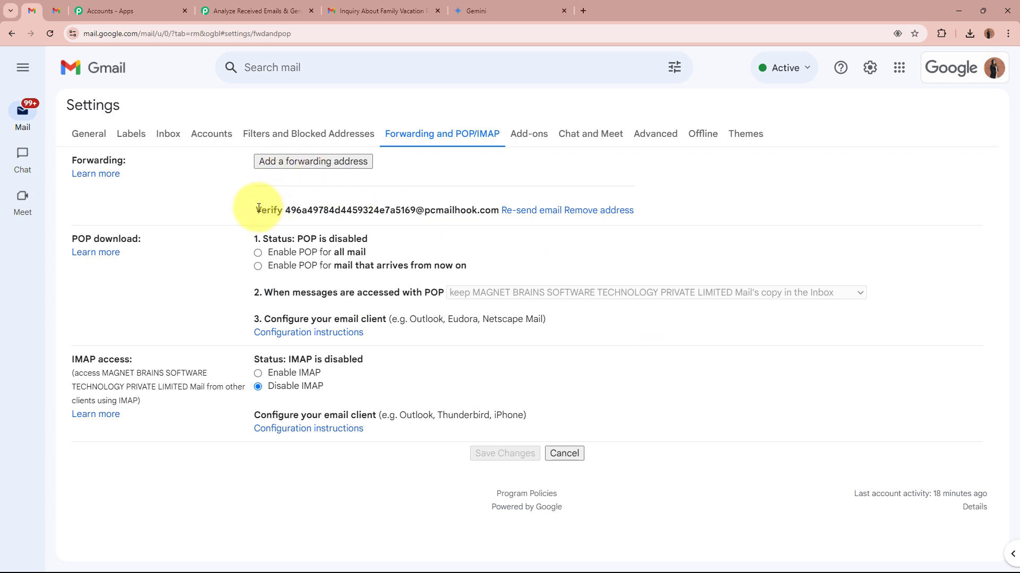
drag(255, 210, 499, 212)
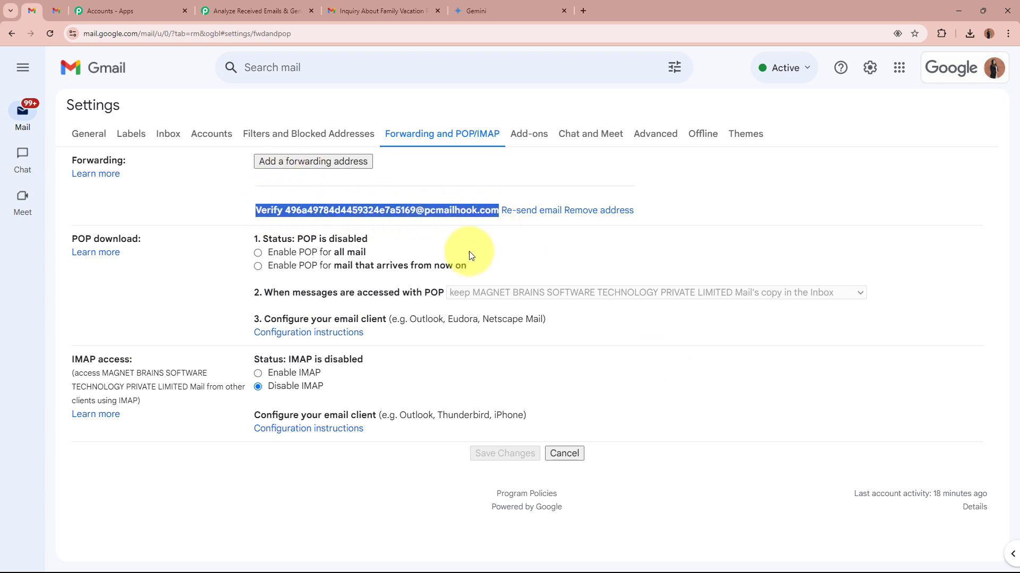
click(330, 484)
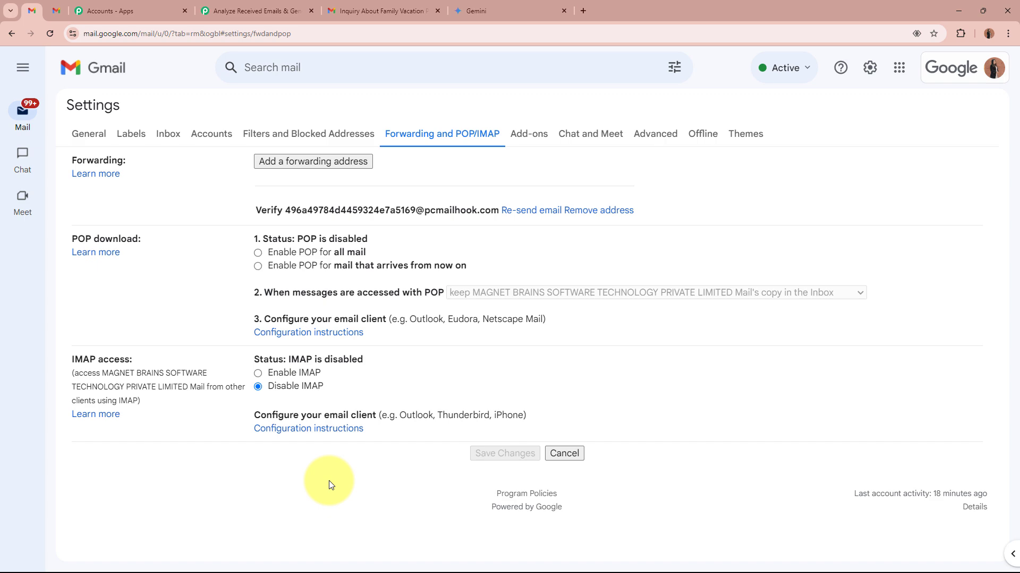
- Switch to the Pabbly Connect workflow and copy the Gmail confirmation link from the Body Text of the captured Email Parser response
click(253, 10)
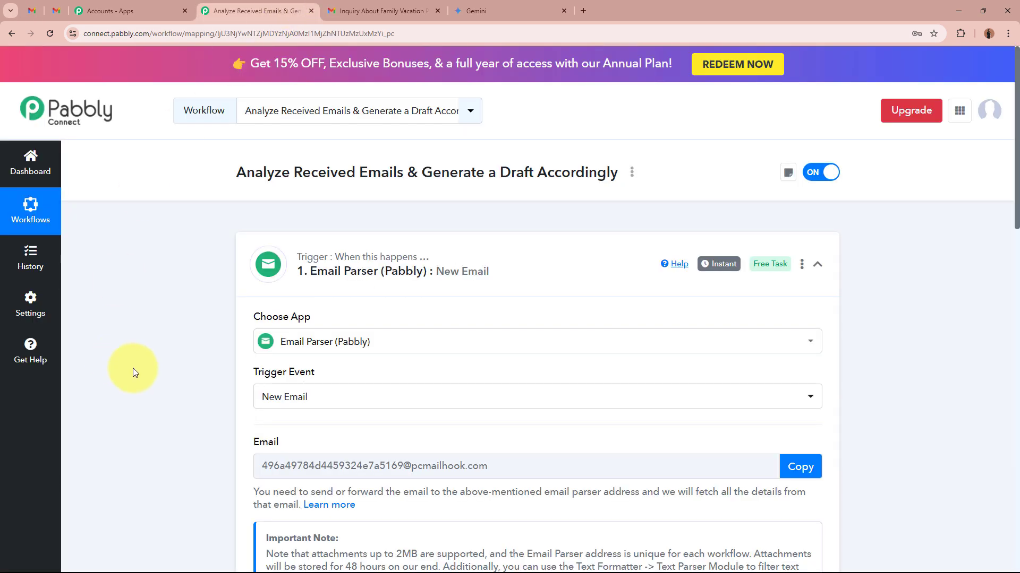
scroll(139, 374, down, 10)
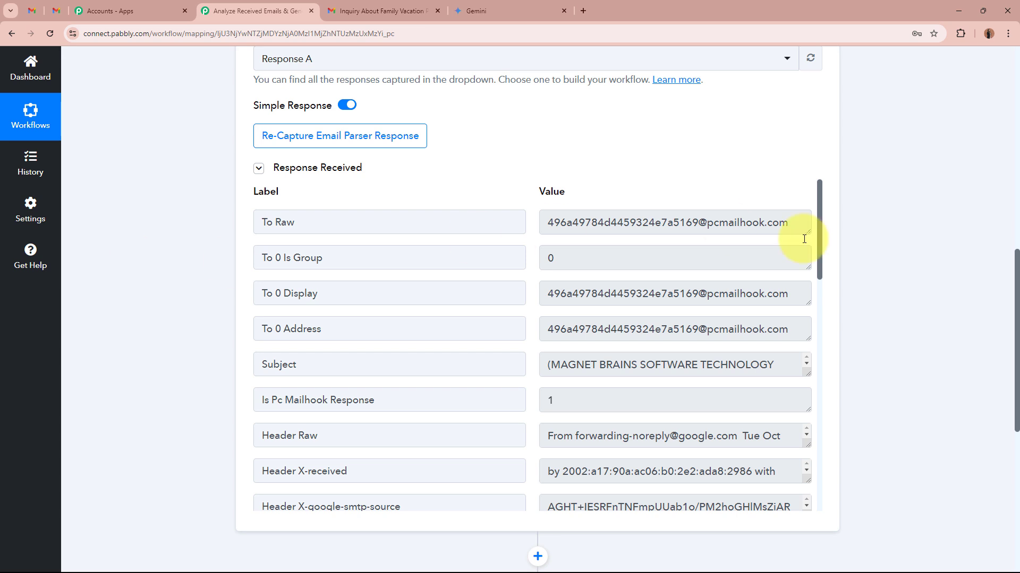
drag(818, 254, 821, 566)
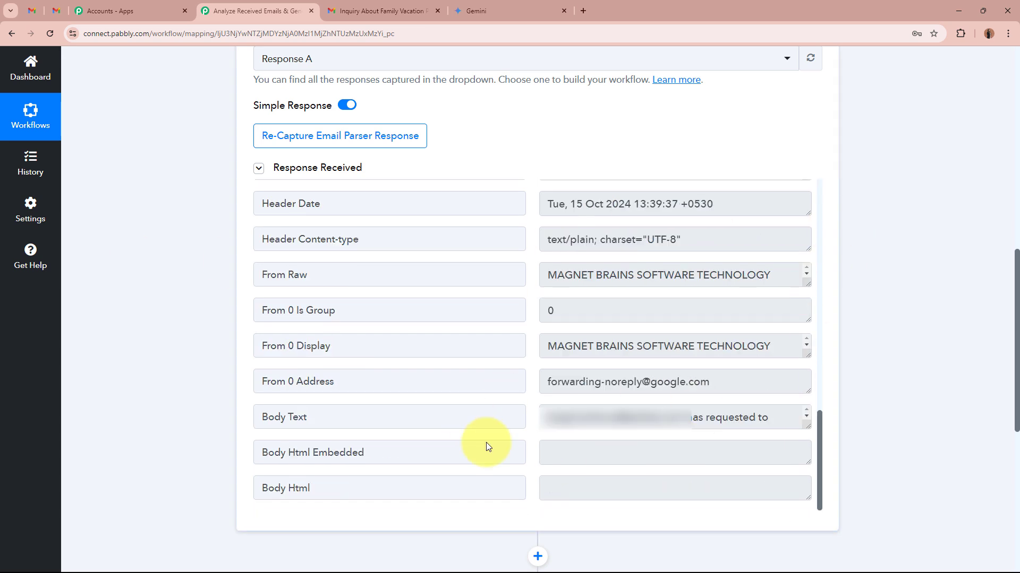
drag(330, 416, 227, 414)
click(223, 418)
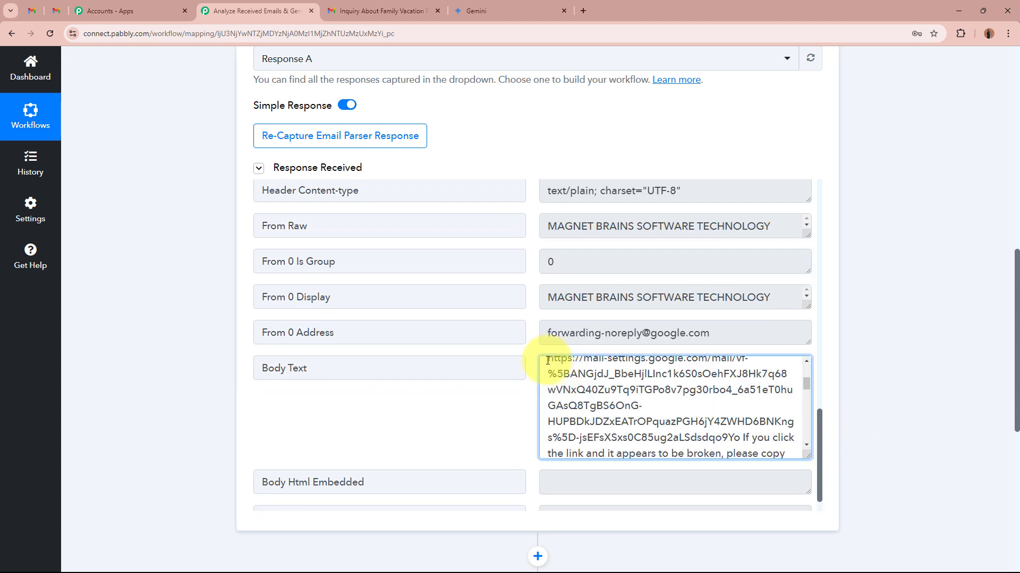
drag(551, 361, 741, 396)
key(ctrl+c)
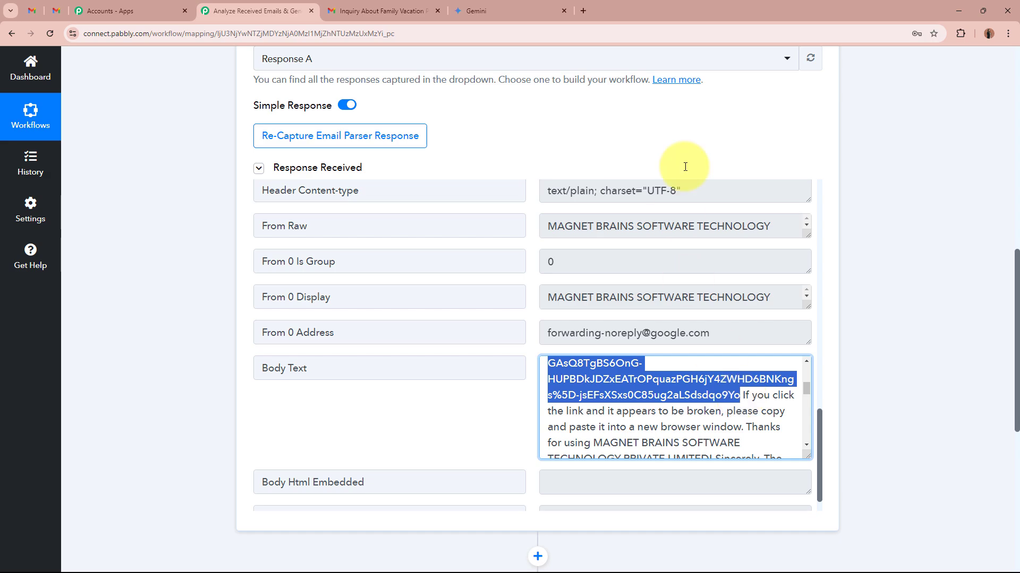
- Open the copied confirmation link in a new browser tab and confirm mail forwarding to the Email Parser address
click(585, 11)
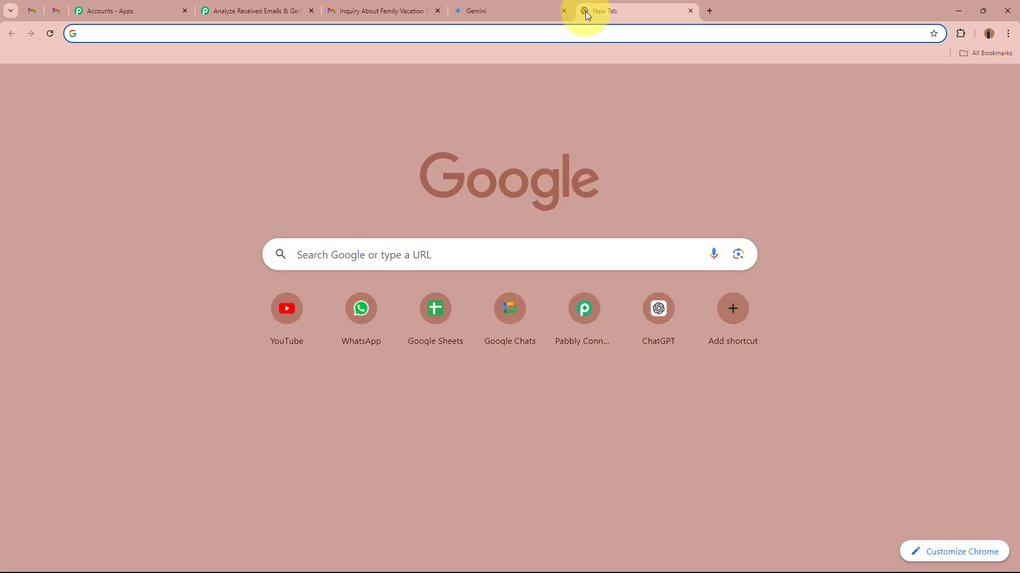
key(ctrl+v)
key(Return)
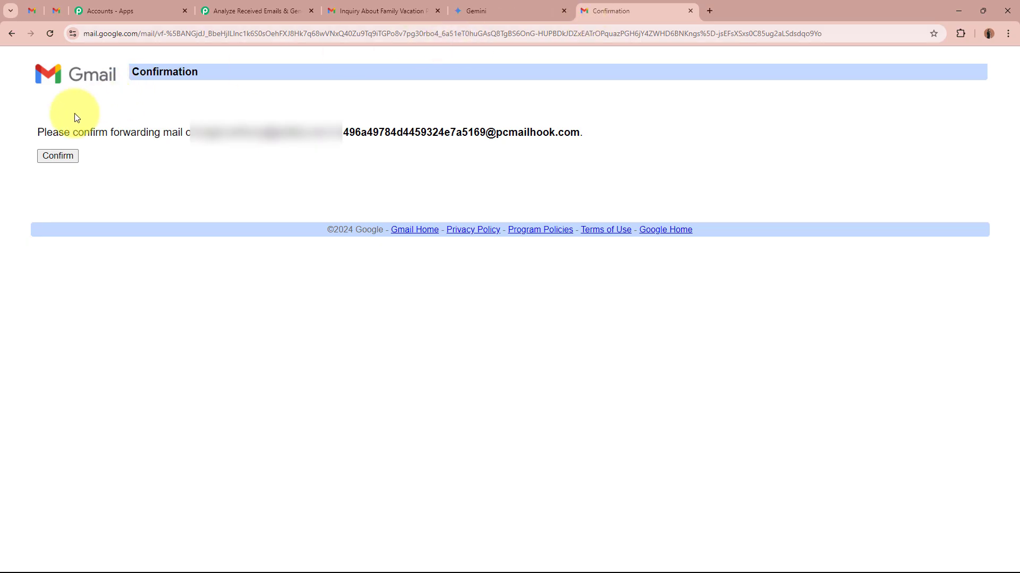
drag(38, 132, 568, 133)
click(319, 130)
click(53, 155)
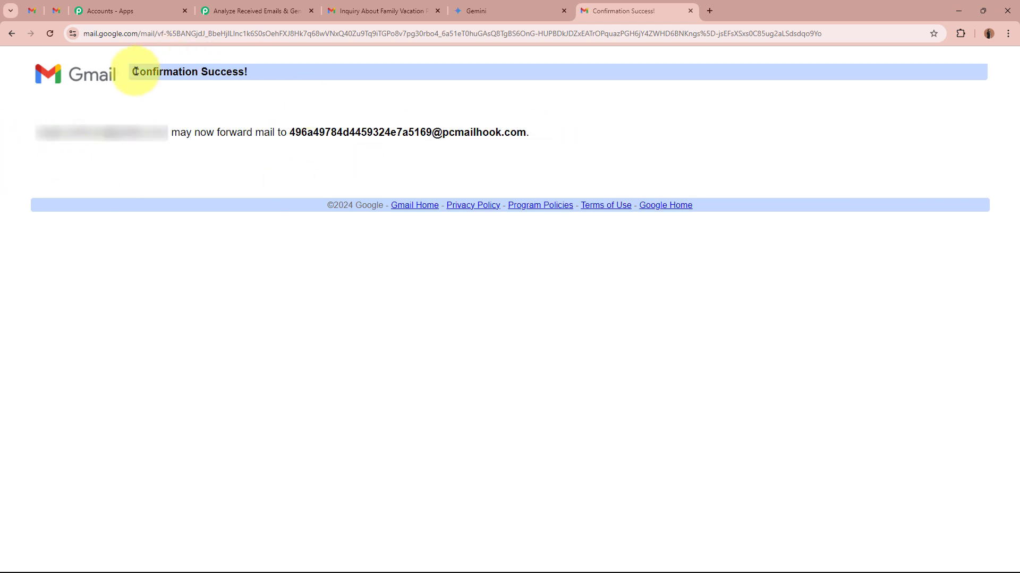
drag(134, 70, 255, 77)
click(260, 75)
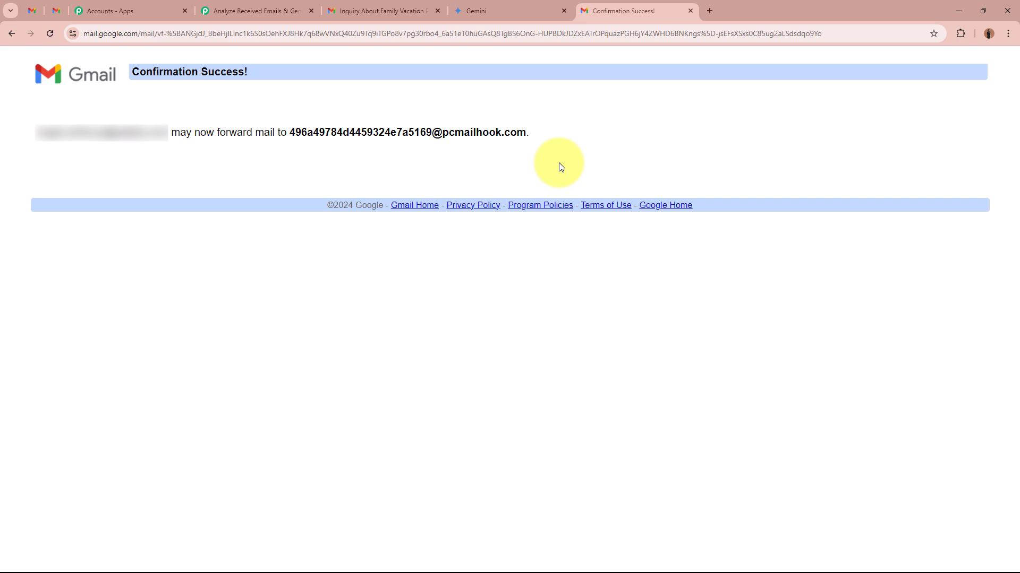
- Close the confirmation page, reload Gmail's forwarding settings, enable forwarding a copy of incoming mail to the Email Parser address, and save the changes
key(ctrl+w)
click(50, 33)
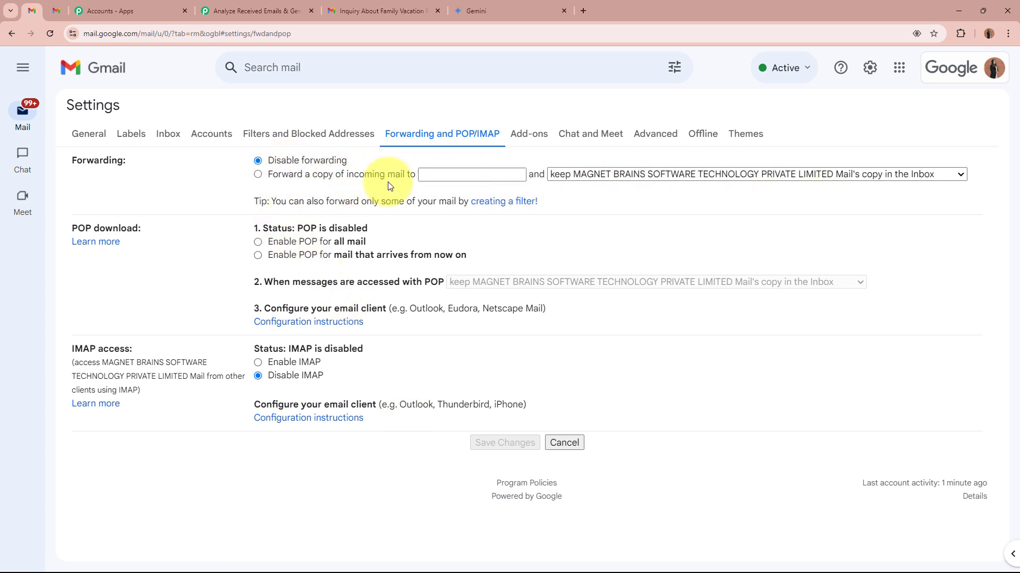
click(258, 174)
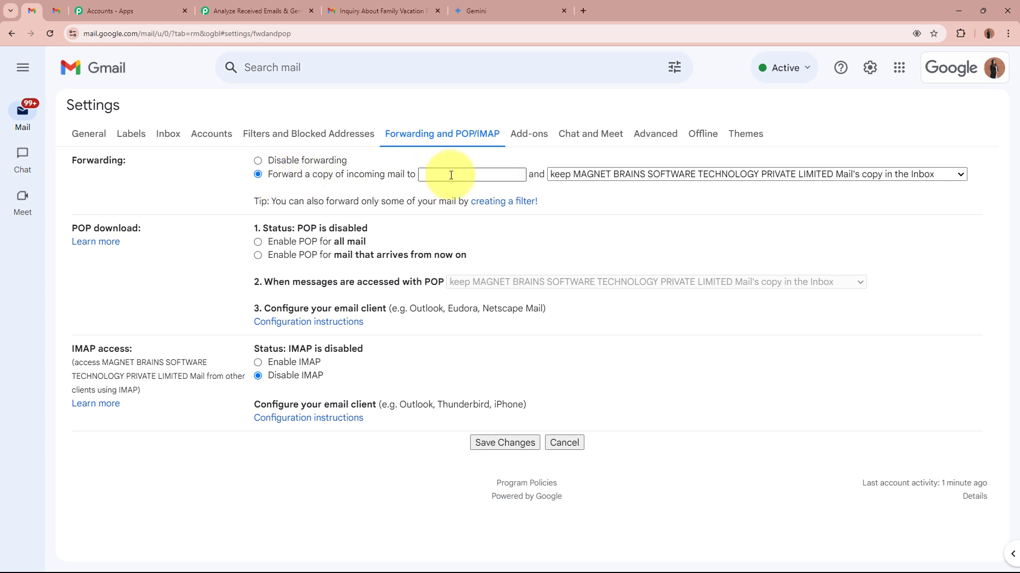
click(444, 177)
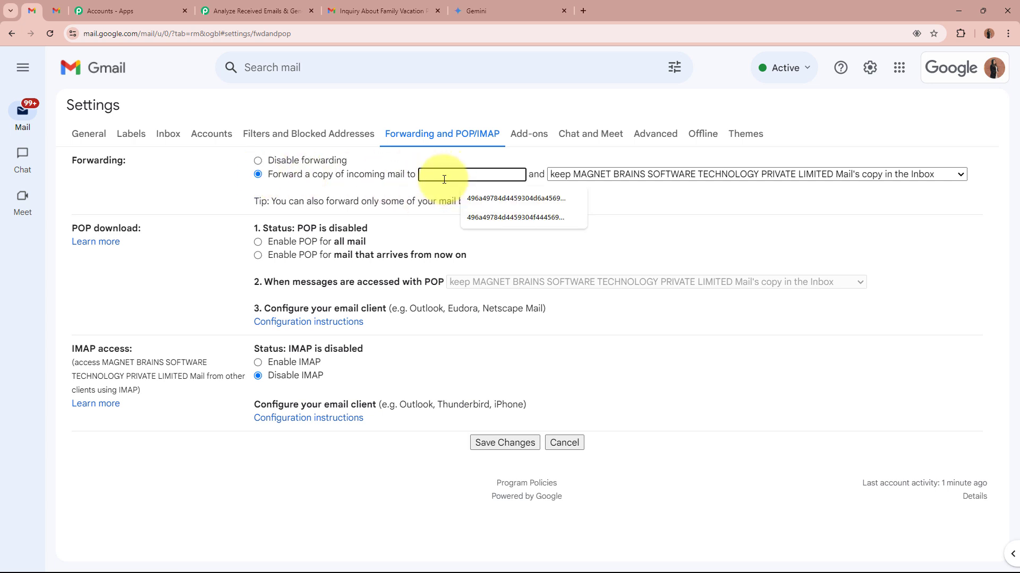
key(ctrl+v)
click(206, 193)
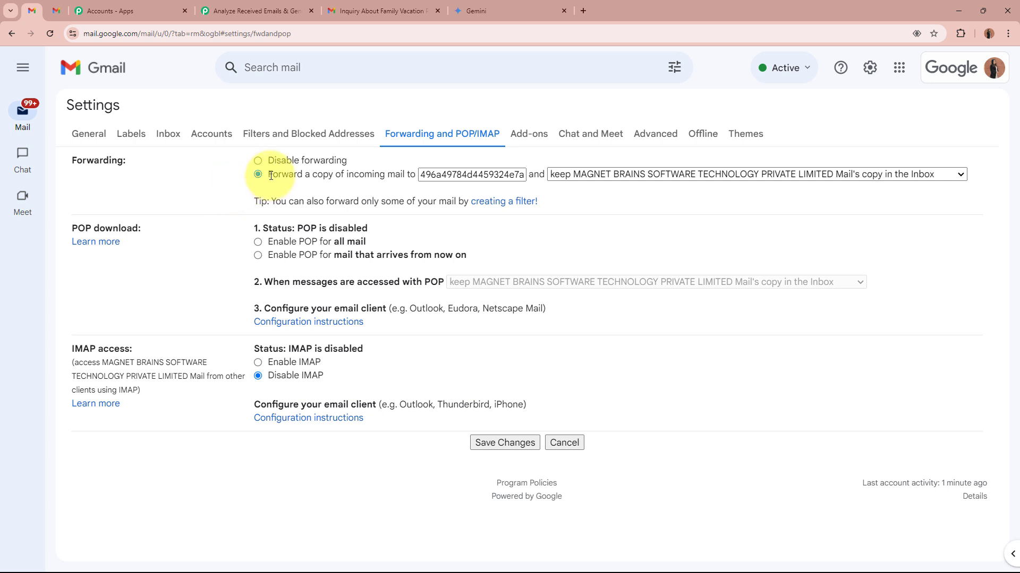
drag(271, 176, 530, 179)
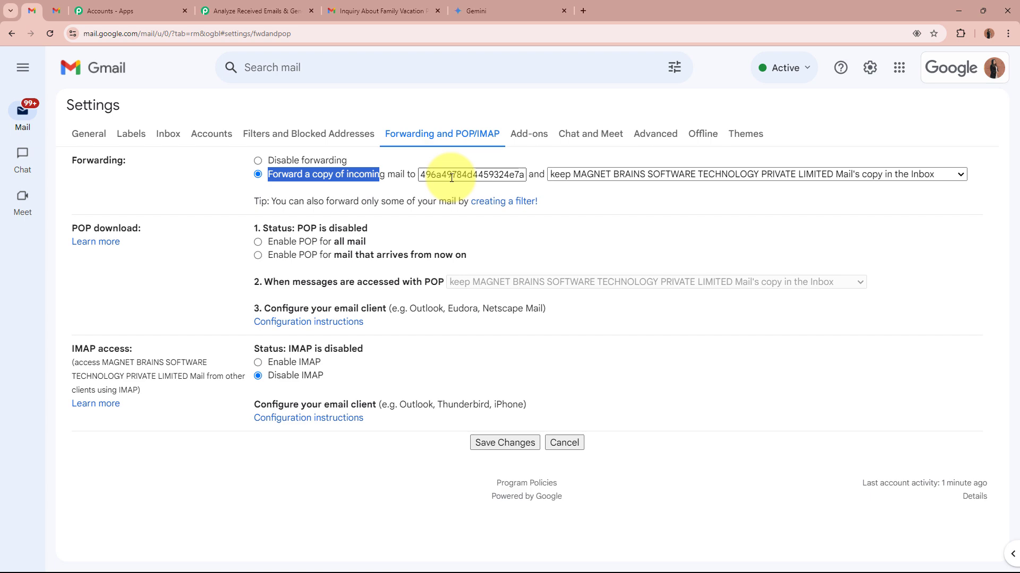
click(509, 441)
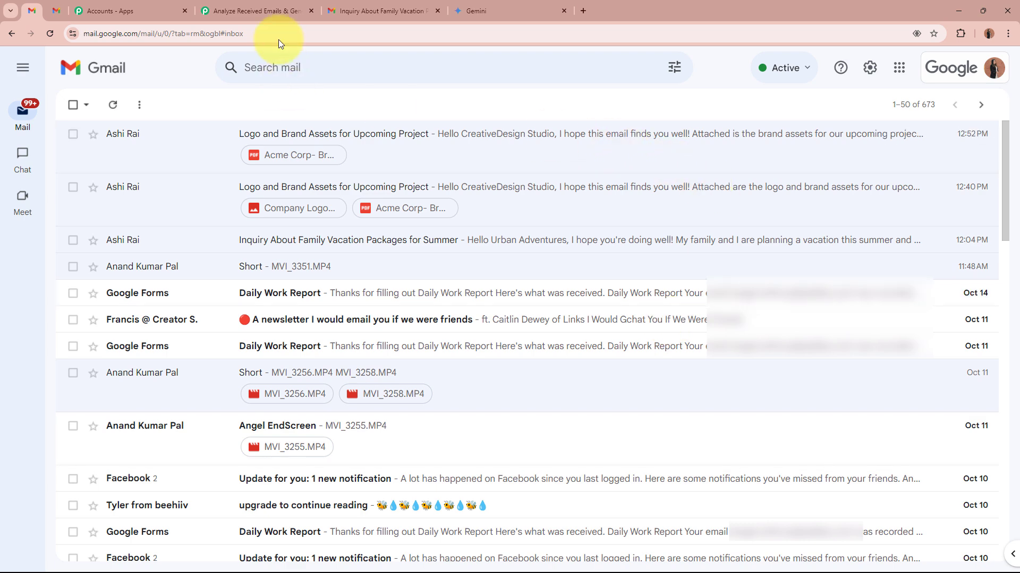
- Return to the Pabbly Connect workflow and start re-capturing the Email Parser trigger's response
click(272, 9)
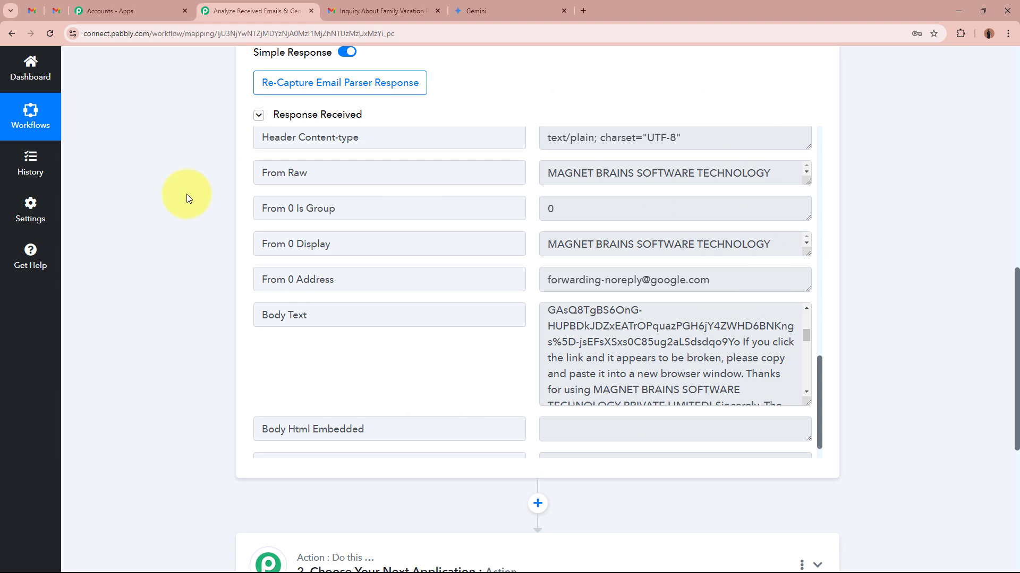
scroll(187, 193, up, 8)
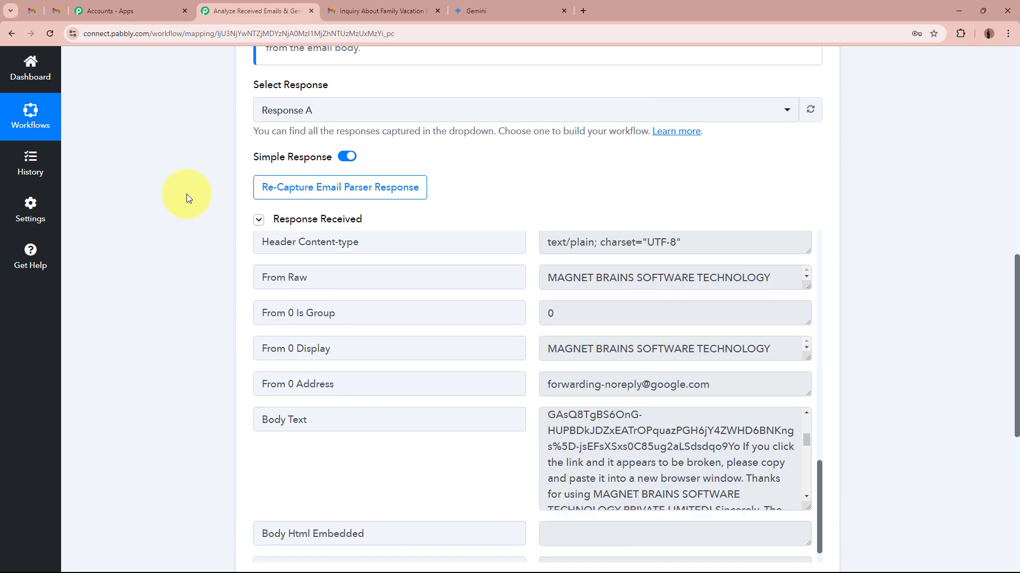
scroll(100, 298, down, 7)
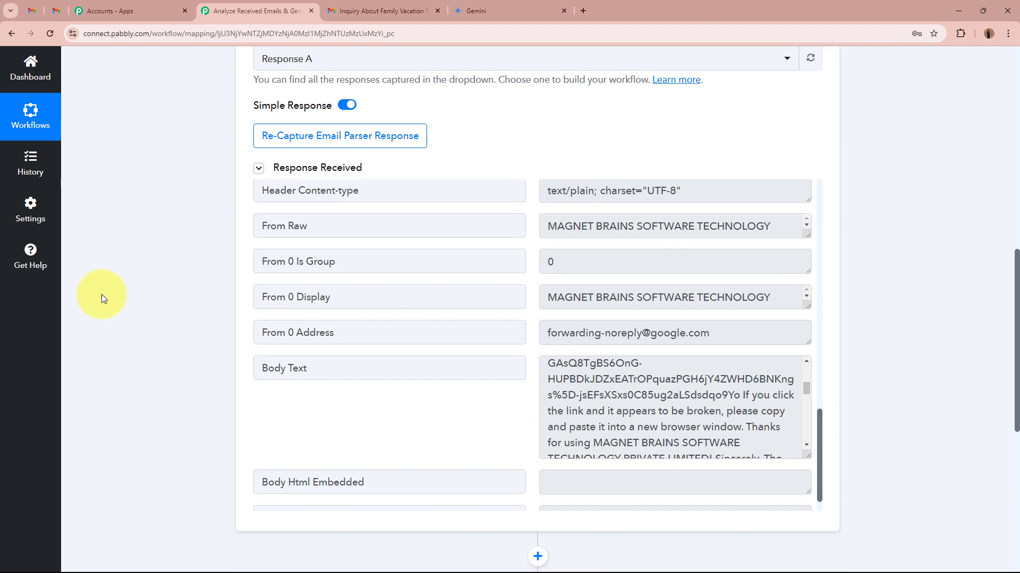
click(318, 142)
click(455, 383)
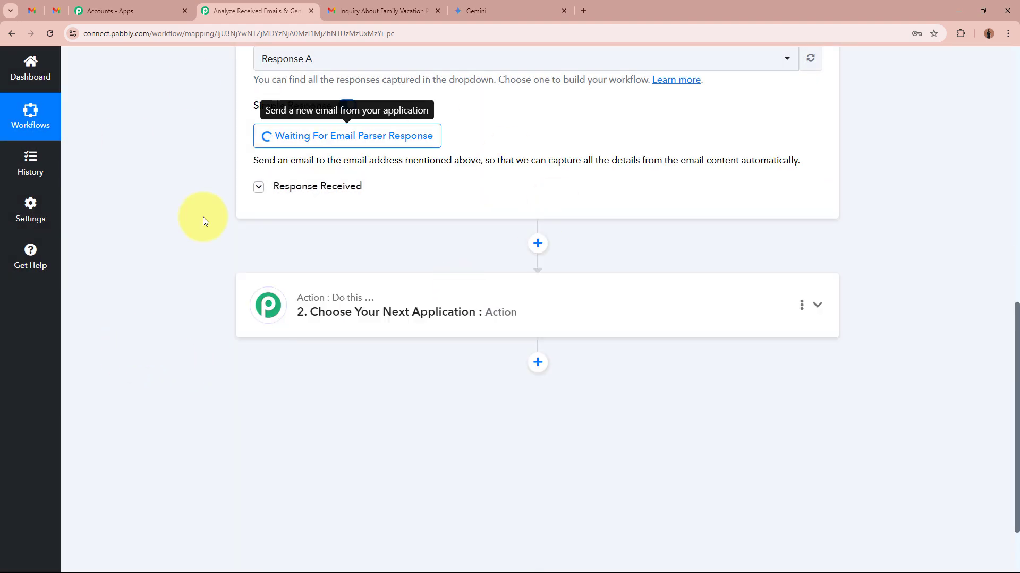
scroll(116, 181, up, 5)
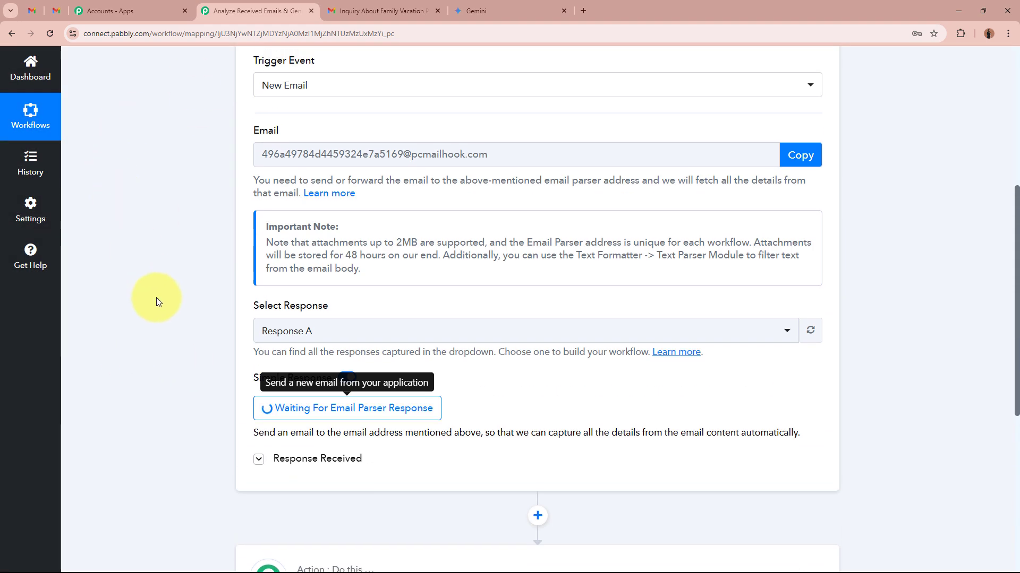
scroll(156, 297, up, 6)
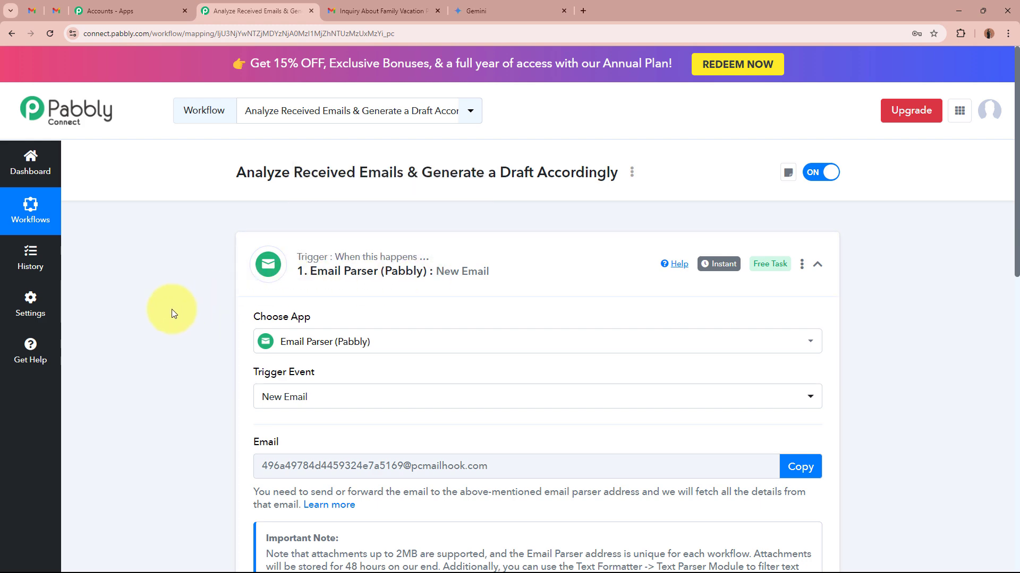
- Switch to the customer's Gmail draft and review the family vacation inquiry's subject, message body and sign-off
click(395, 10)
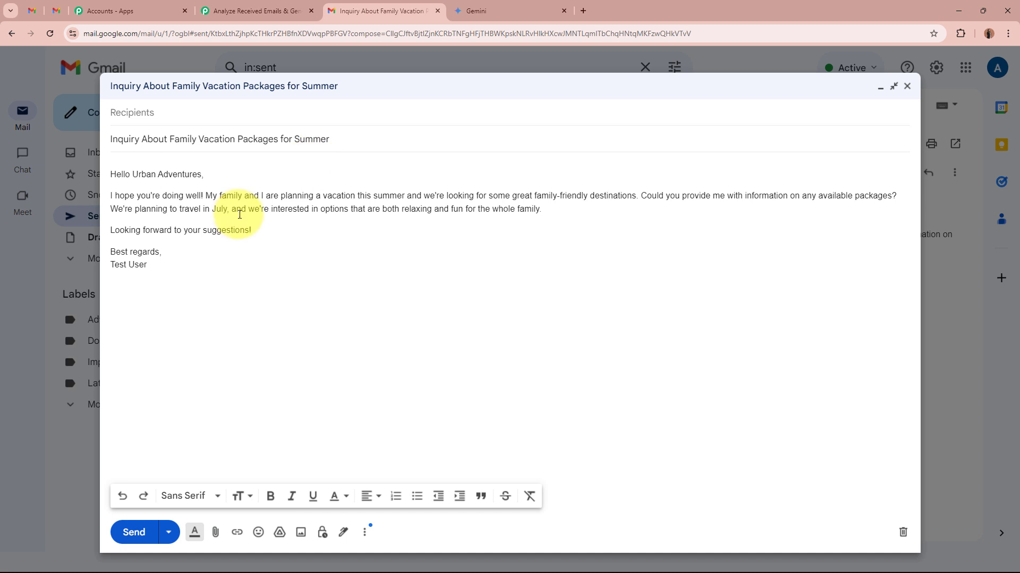
drag(110, 140, 127, 139)
click(123, 138)
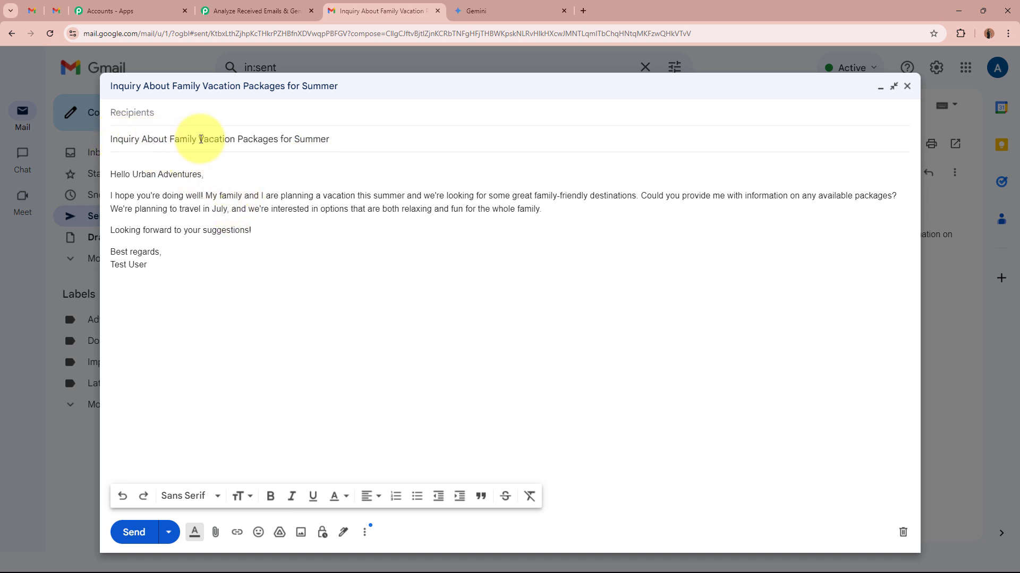
drag(199, 139, 328, 140)
click(327, 141)
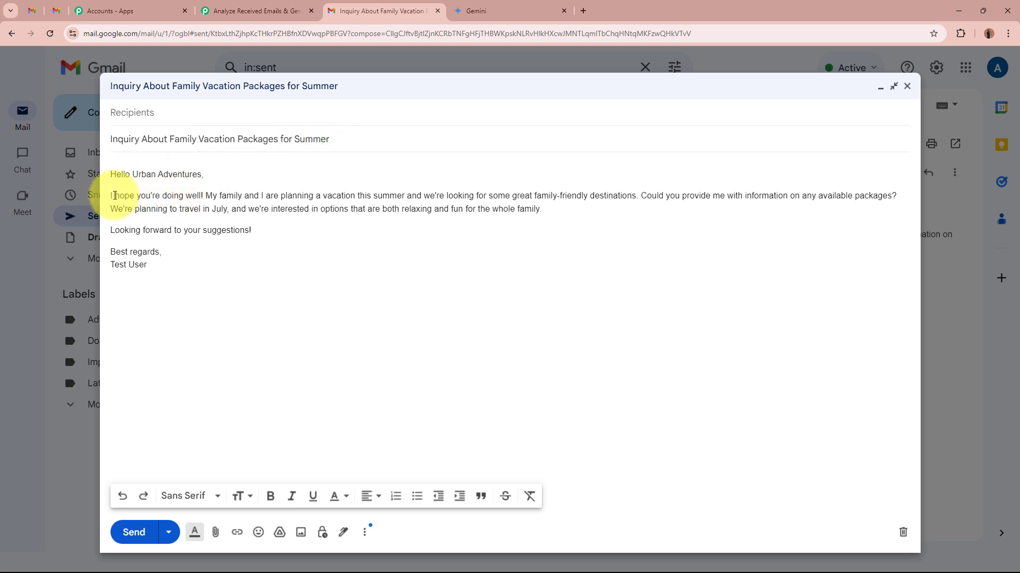
drag(113, 195, 467, 208)
click(489, 207)
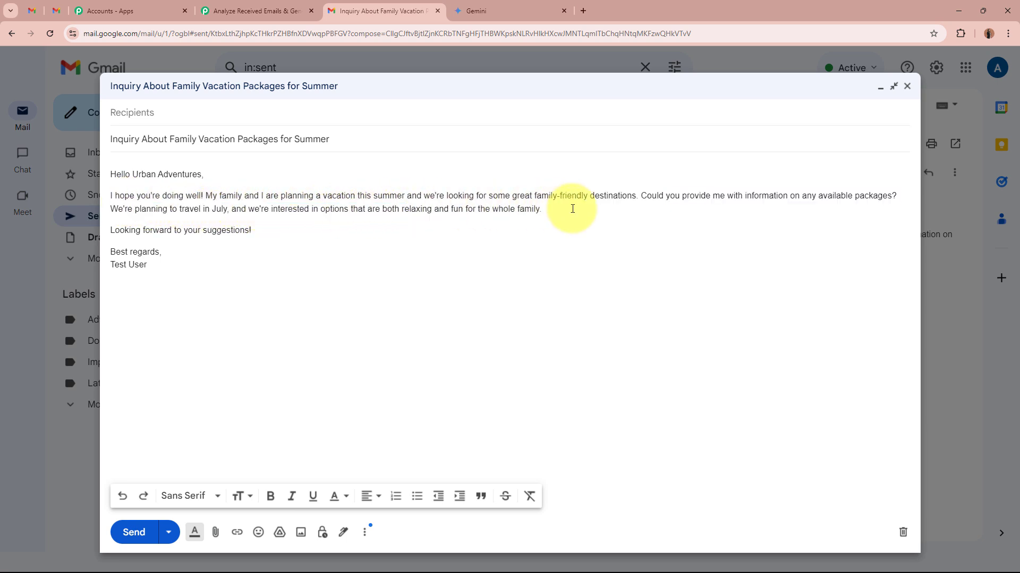
drag(129, 230, 269, 234)
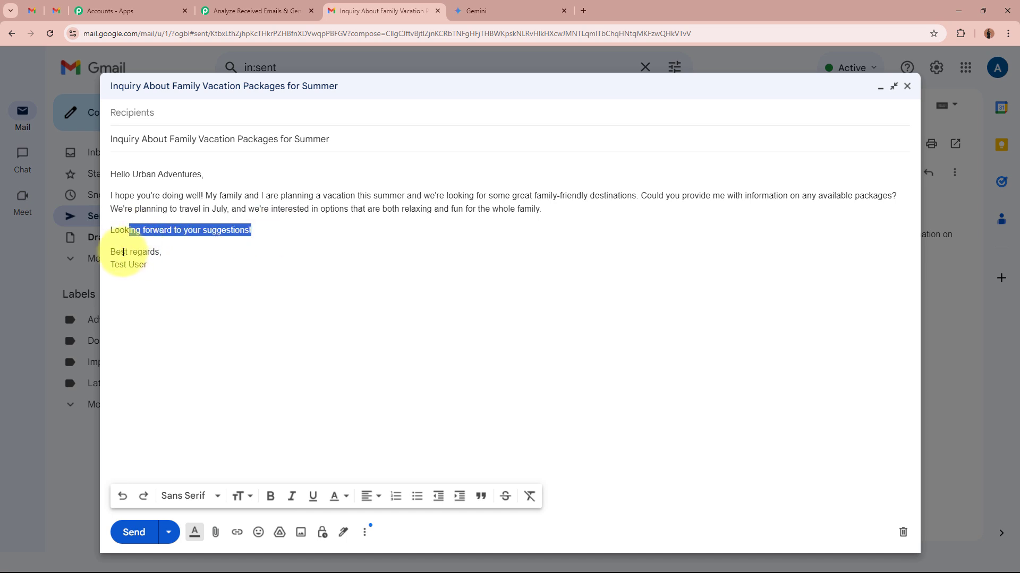
drag(120, 252, 190, 267)
click(189, 266)
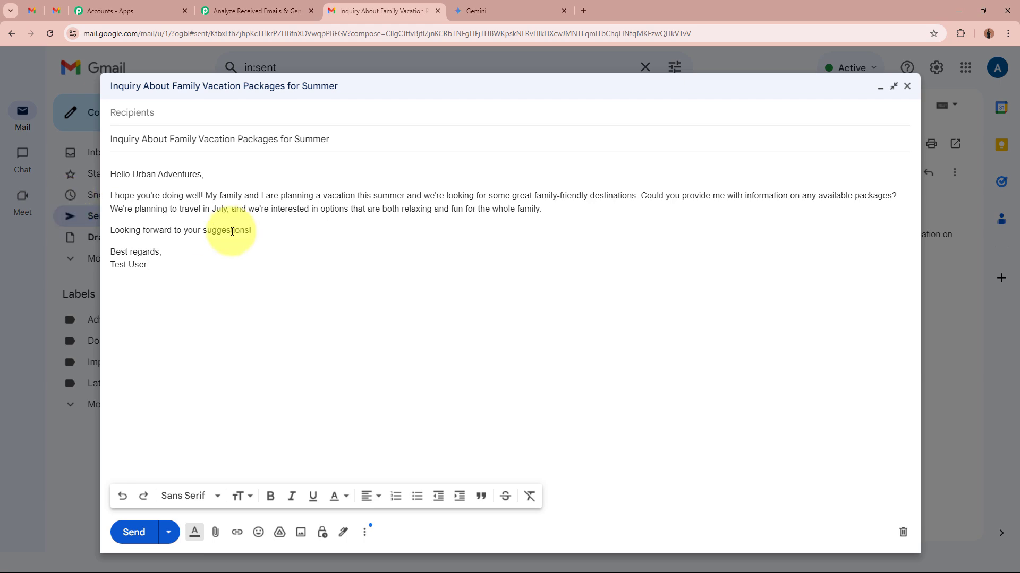
- Address the family vacation inquiry draft to the business's email address and send it
click(40, 8)
click(369, 10)
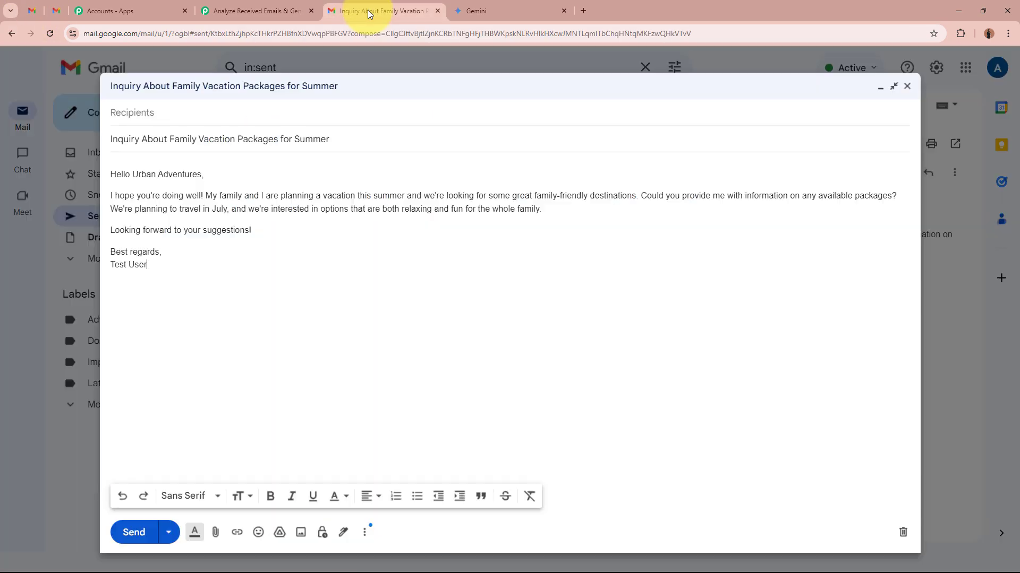
click(161, 113)
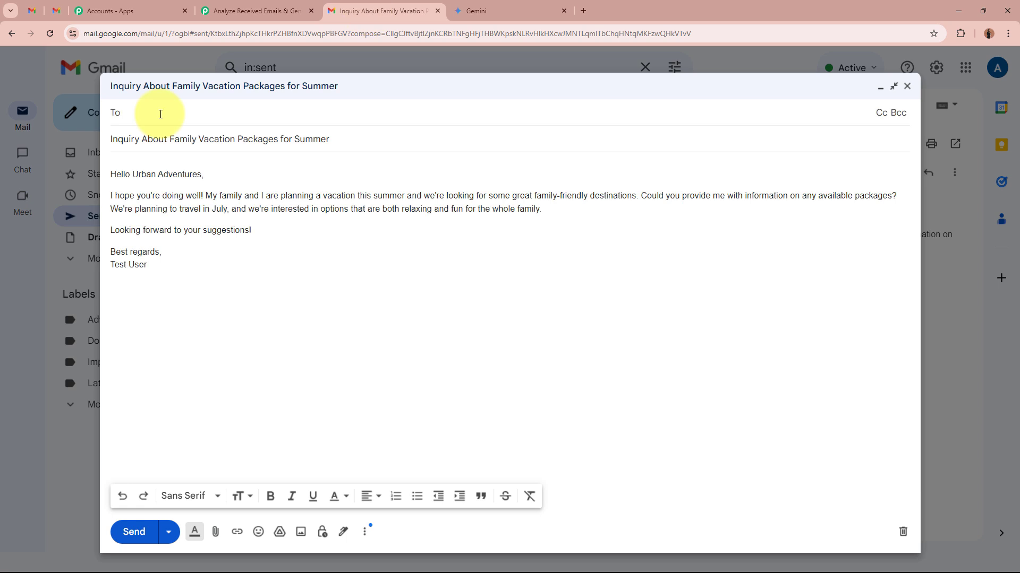
click(280, 348)
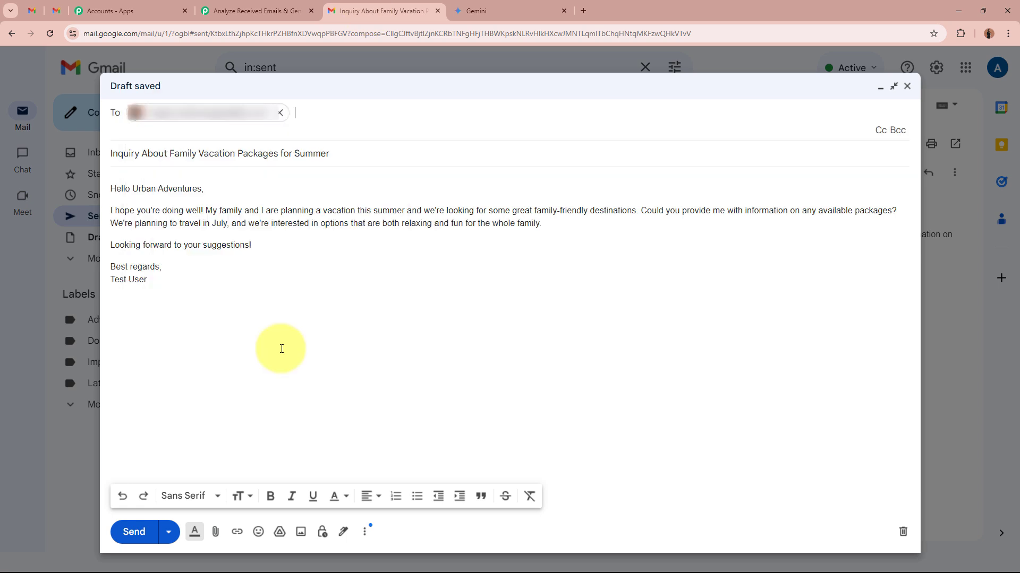
click(125, 539)
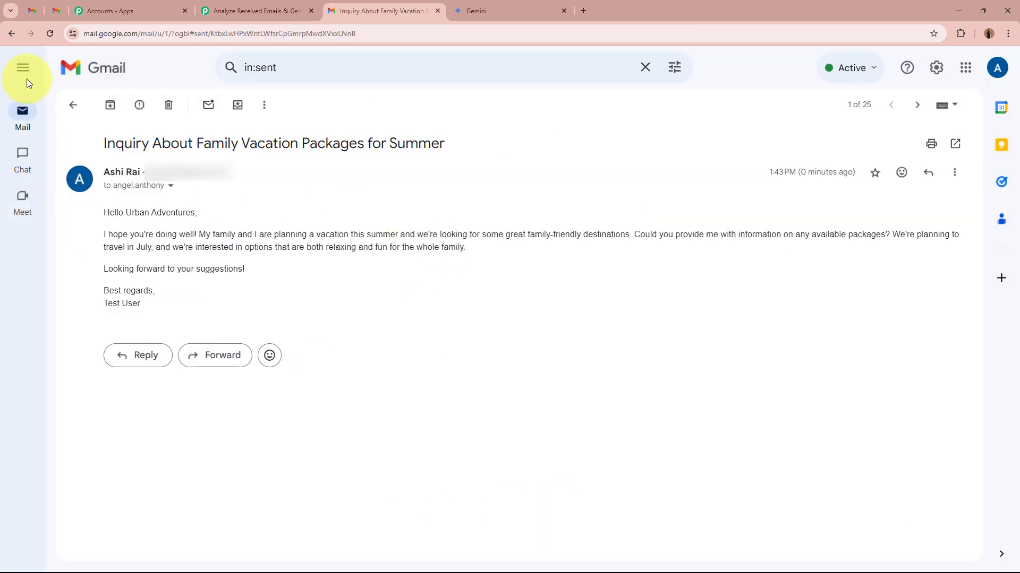
- Switch to the business Gmail inbox and check the subject of the received family vacation inquiry
click(27, 7)
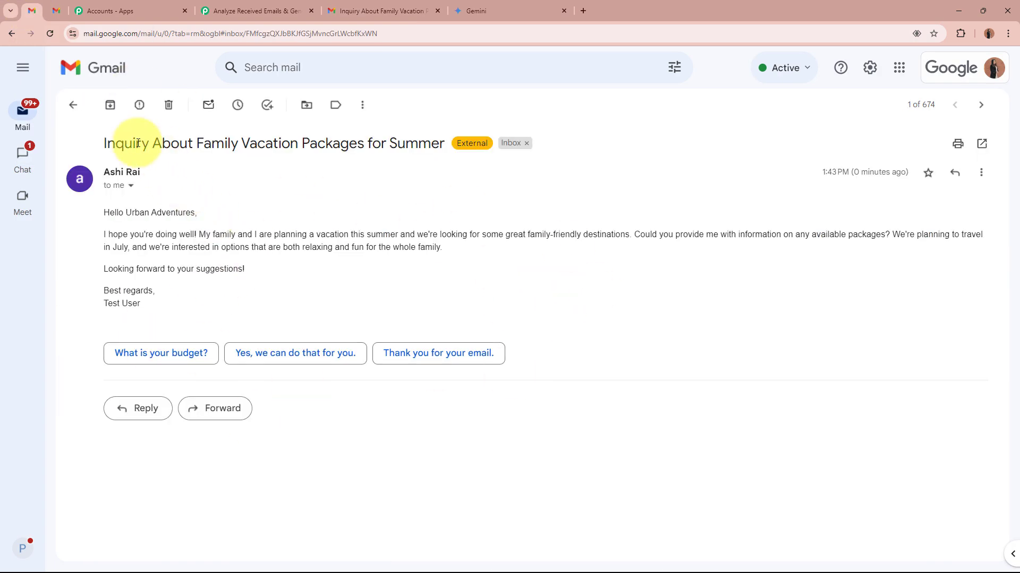
drag(103, 148, 432, 148)
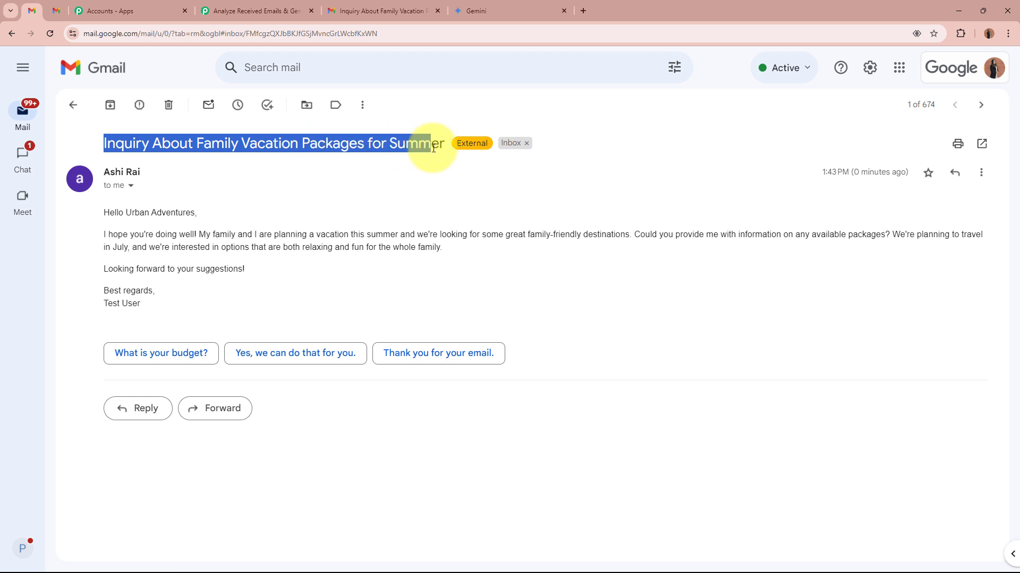
click(432, 148)
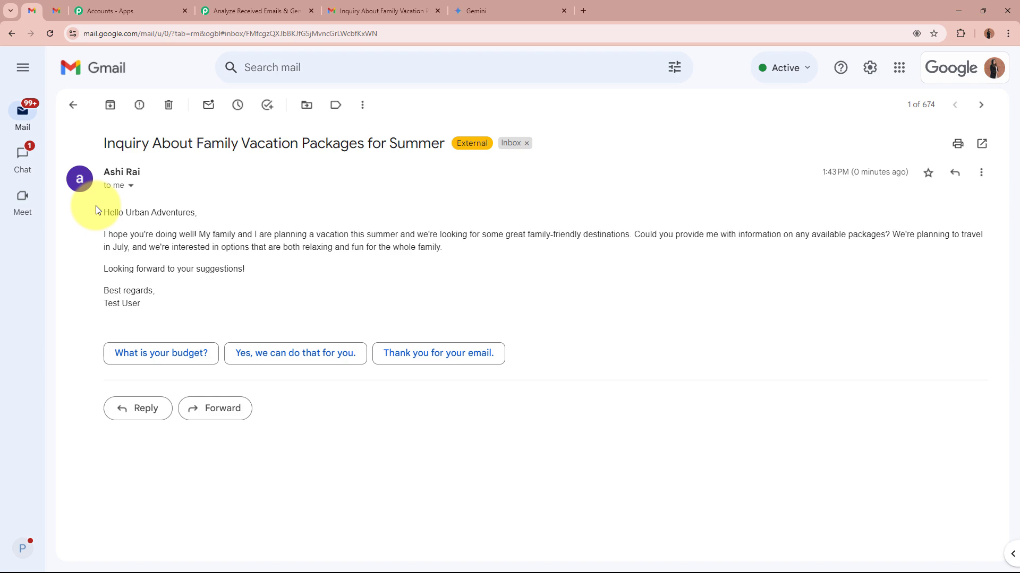
- Return to the Pabbly Connect workflow and examine the Subject value in the captured Email Parser response
click(260, 10)
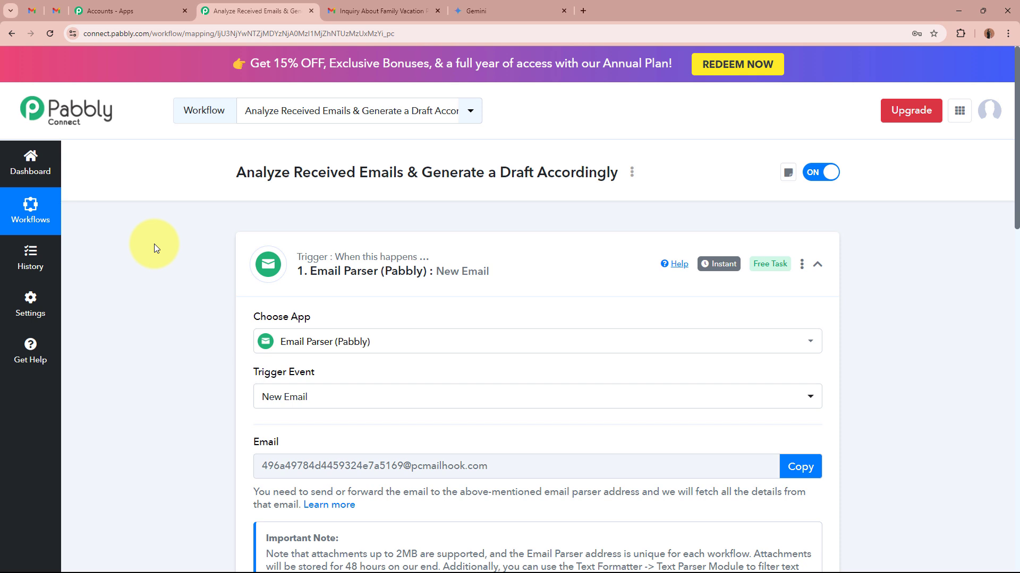
scroll(154, 244, down, 10)
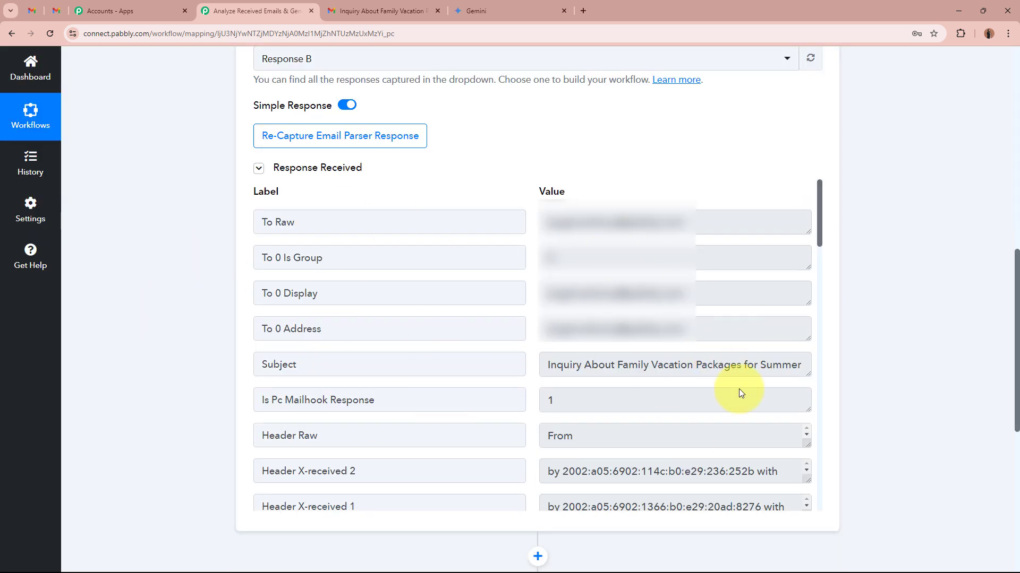
drag(807, 375, 791, 392)
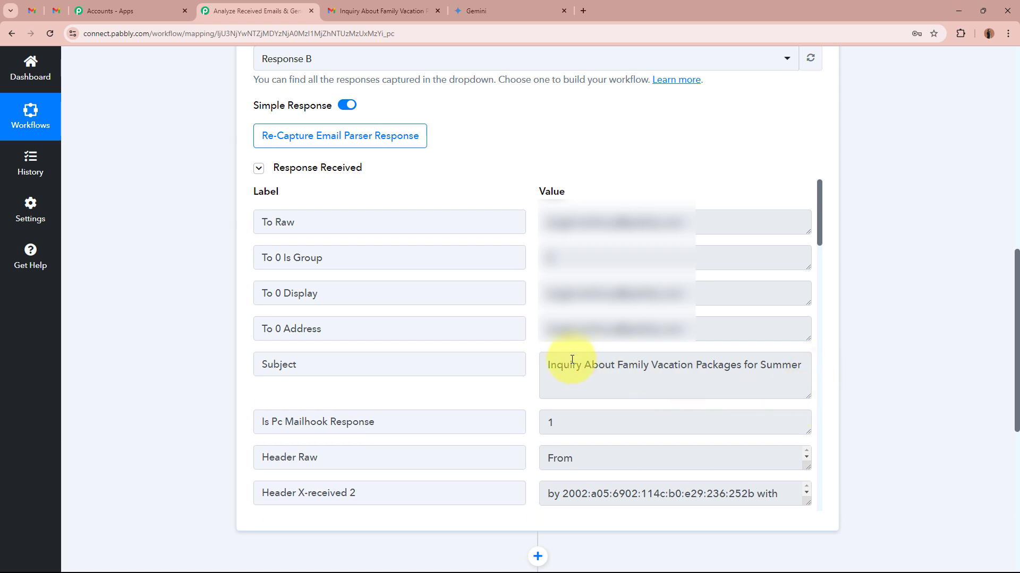
drag(547, 364, 800, 364)
click(800, 362)
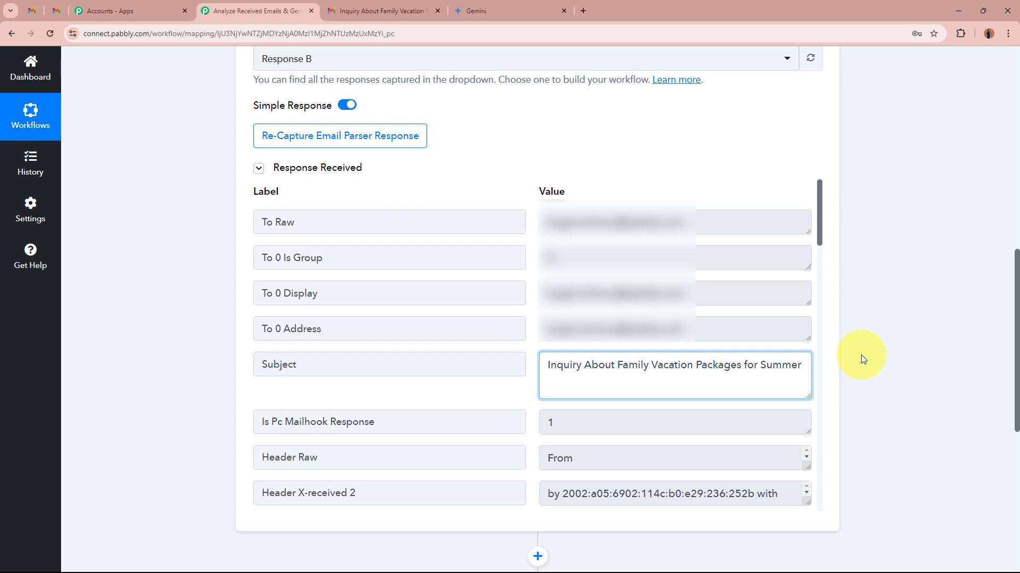
- Enlarge the Body Text value in the captured response and read through the email message
scroll(674, 382, down, 5)
scroll(186, 426, down, 2)
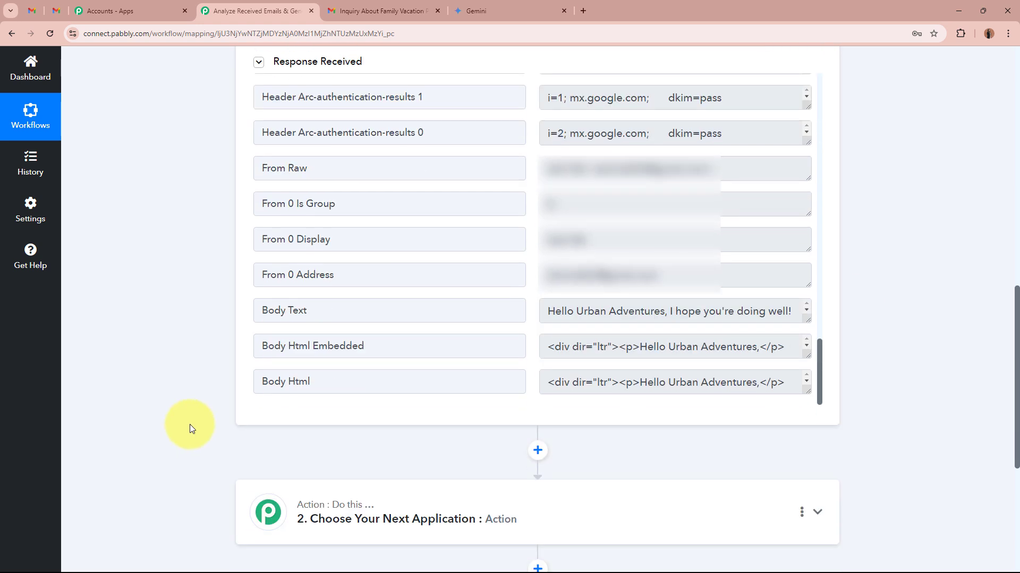
drag(806, 319, 807, 403)
scroll(481, 348, down, 1)
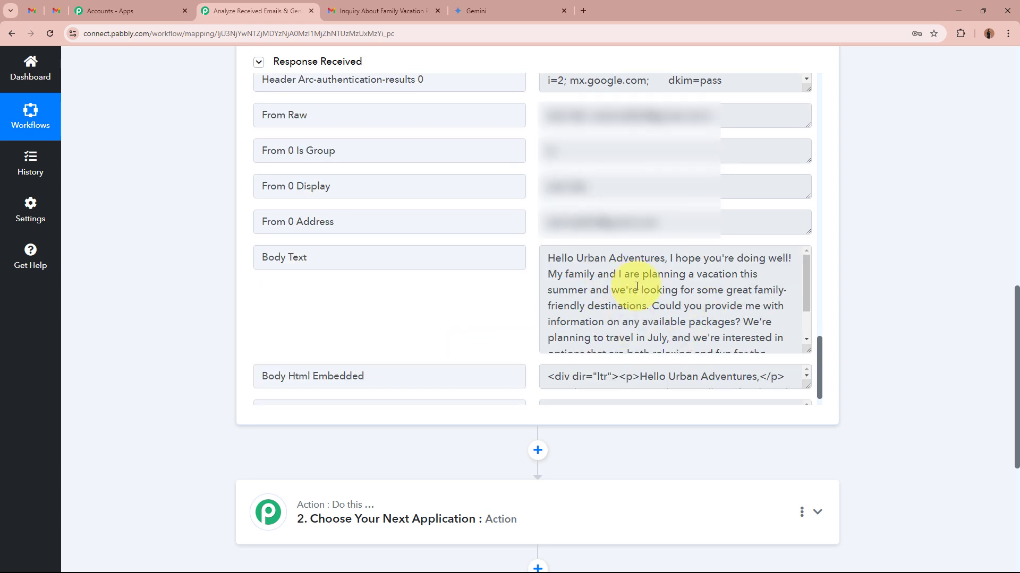
drag(547, 258, 665, 259)
click(662, 263)
scroll(694, 308, down, 2)
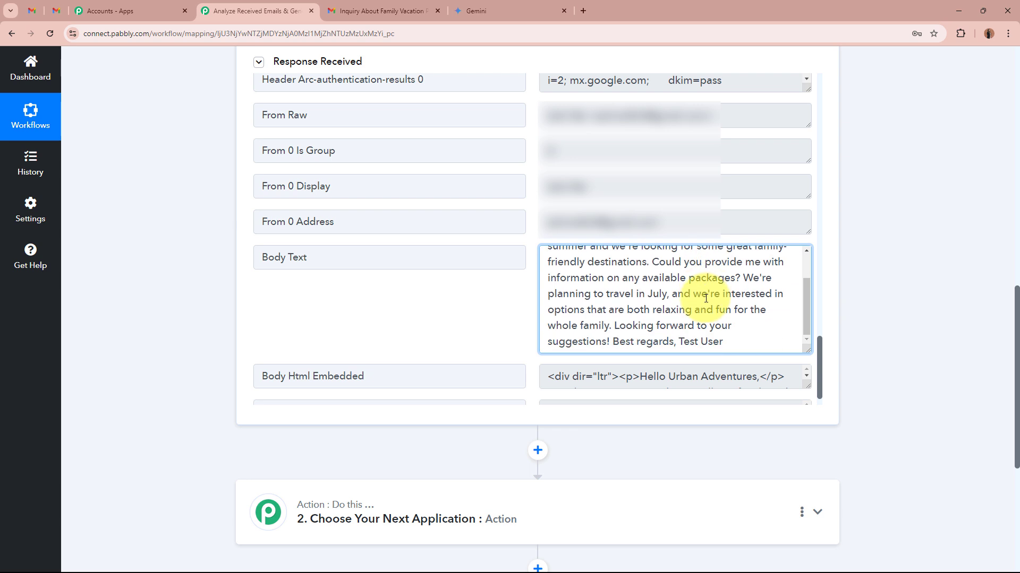
scroll(690, 297, up, 2)
click(891, 308)
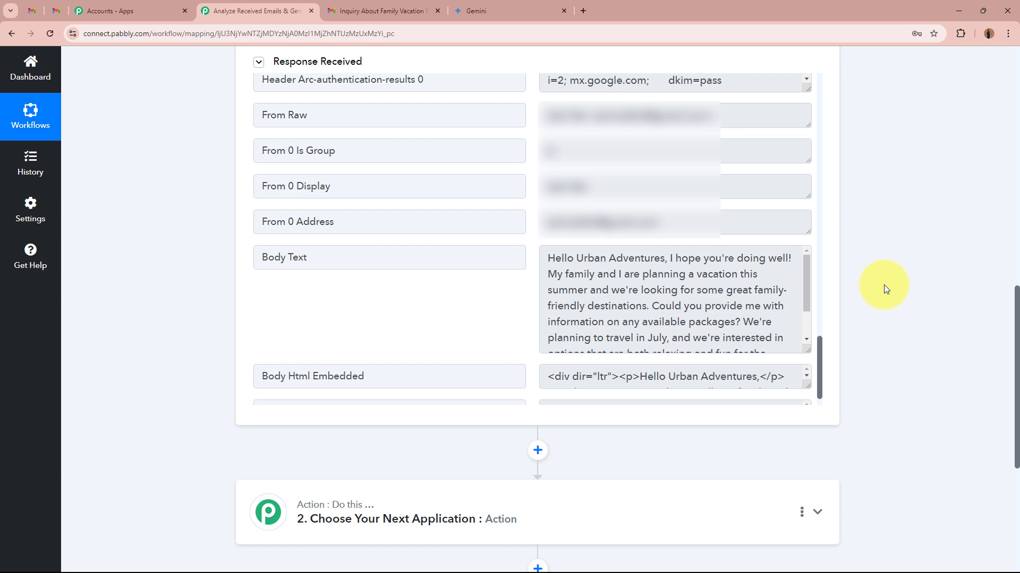
- Collapse the Email Parser trigger and set the second step to Google AI Studio (Gemini) with the Generate Content action event
scroll(884, 285, up, 12)
click(576, 285)
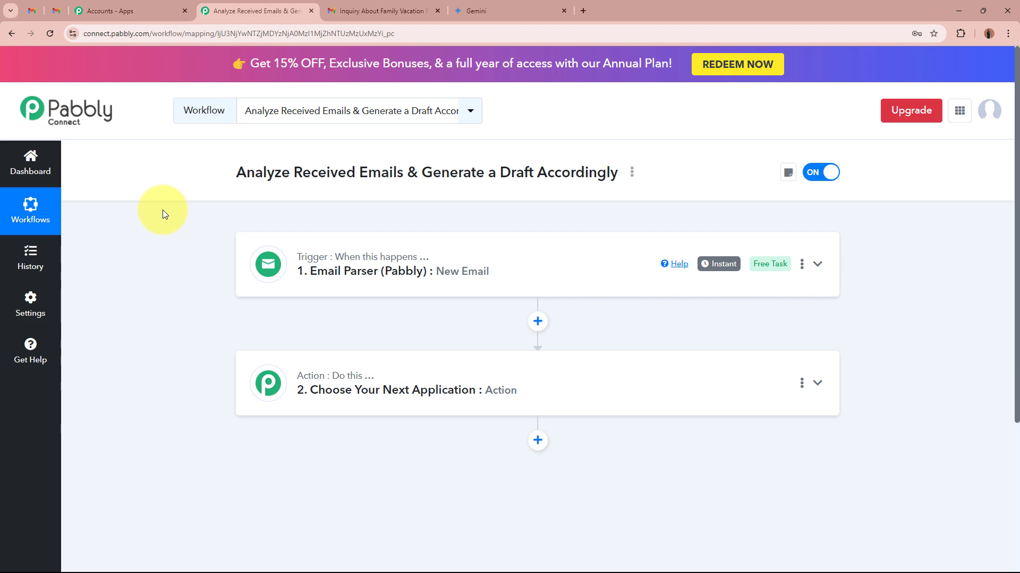
click(632, 377)
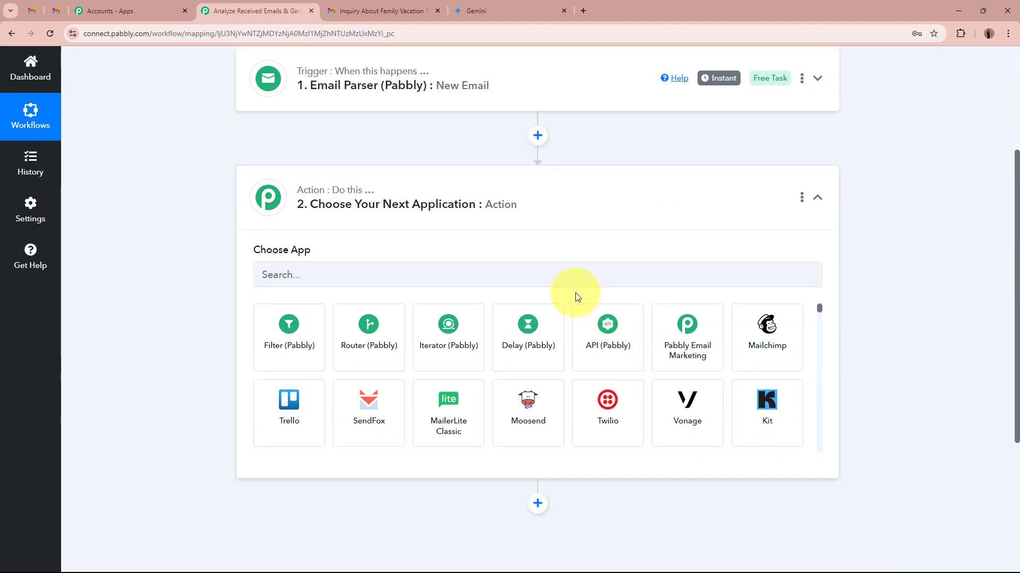
click(582, 282)
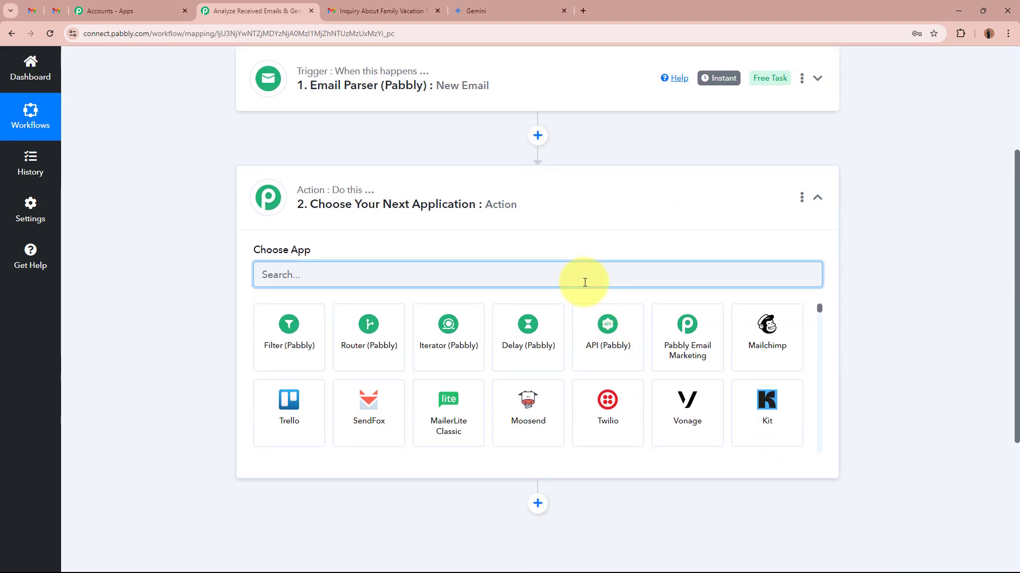
text(Gemi)
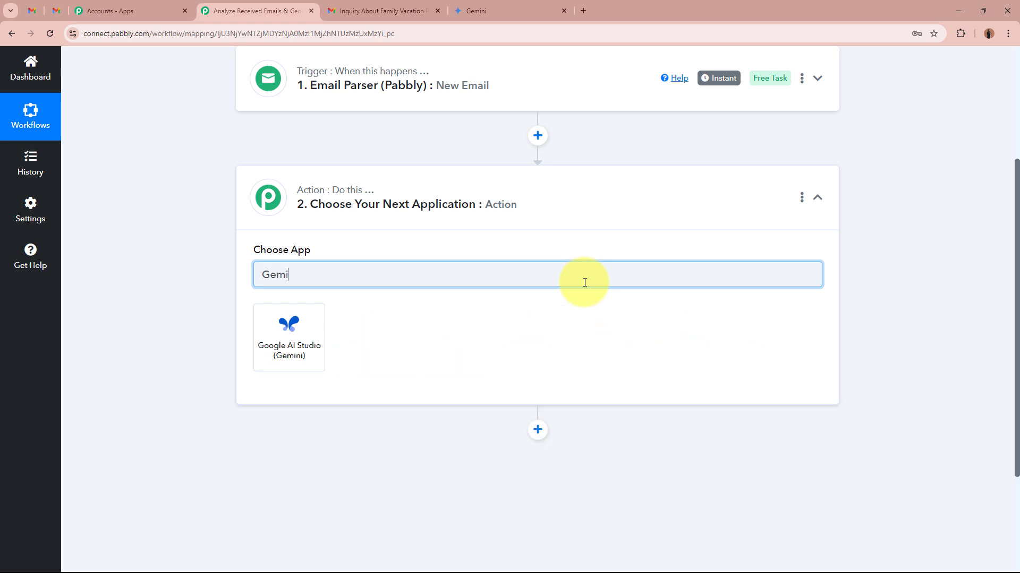
click(265, 372)
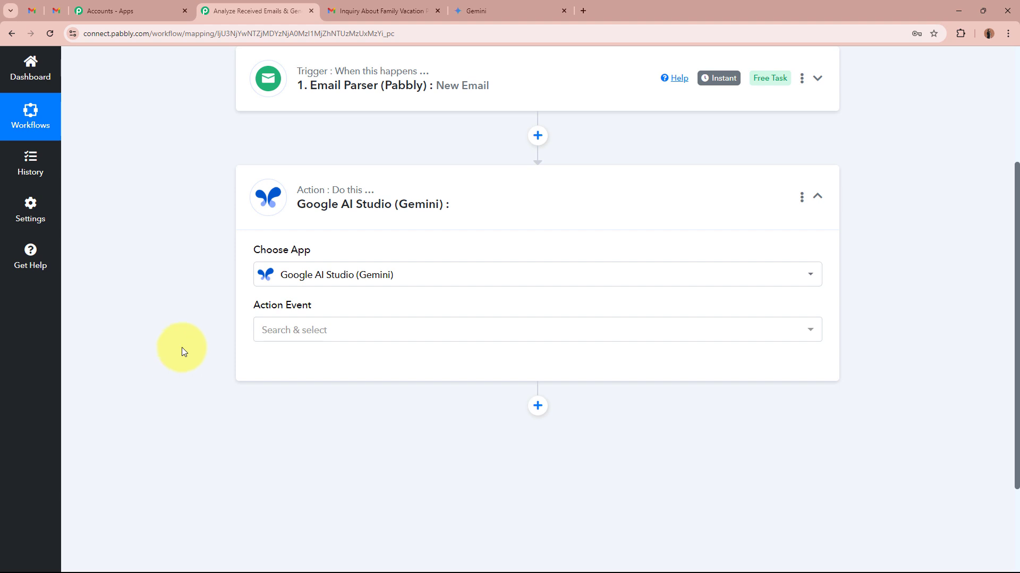
click(337, 335)
click(336, 391)
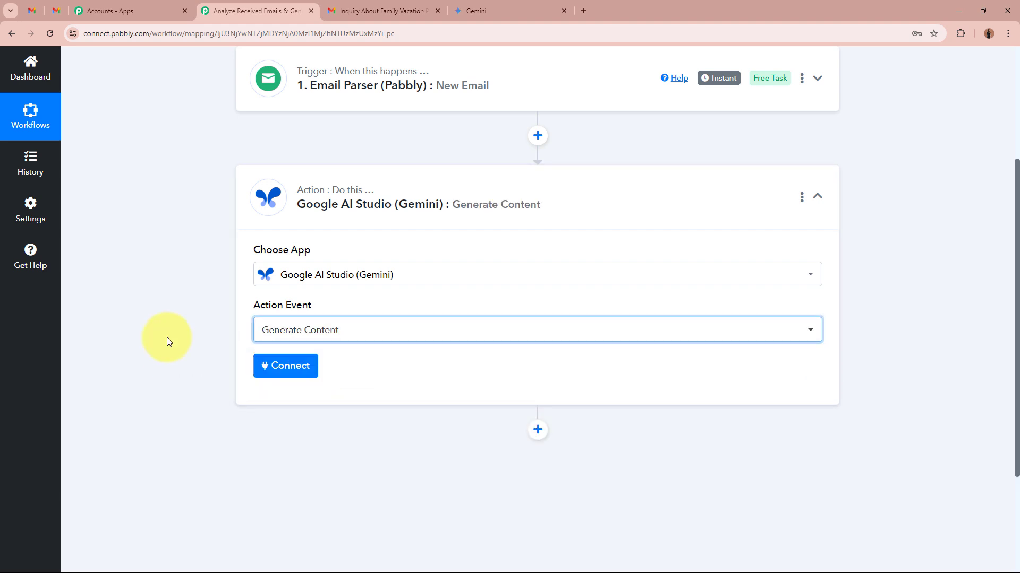
- Start a new Google AI Studio (Gemini) connection for the action and check which credential it requires
click(285, 365)
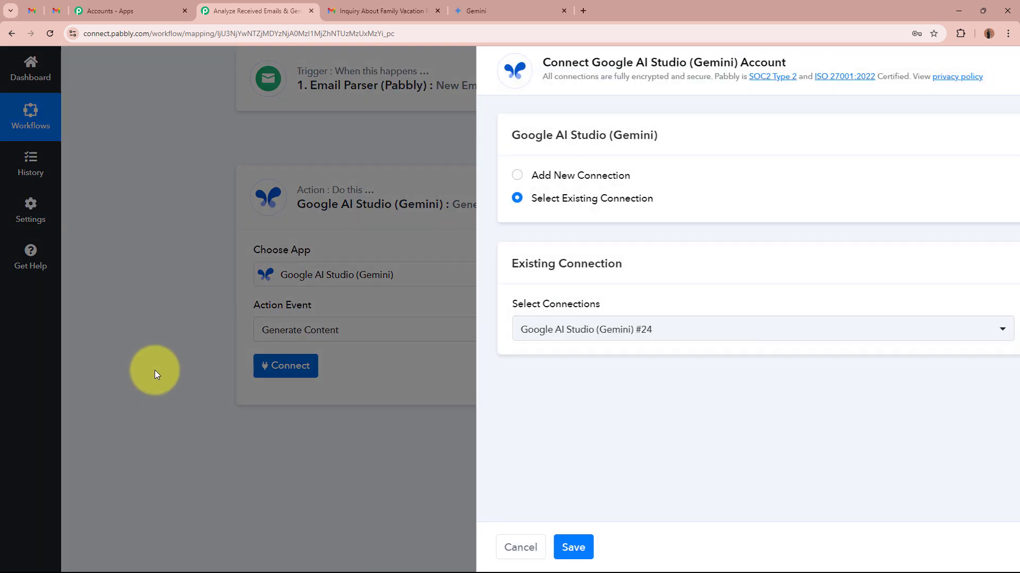
click(471, 175)
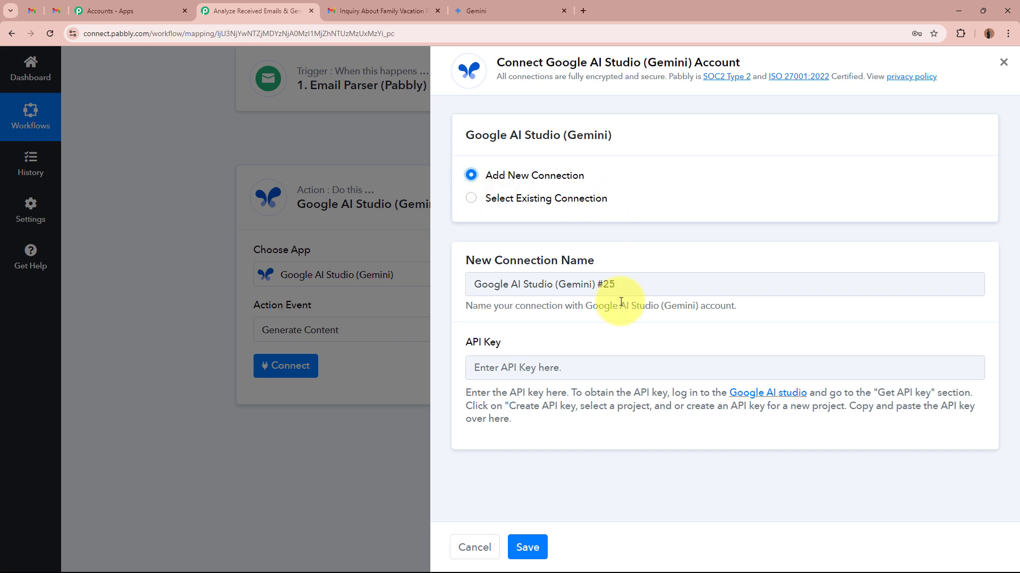
drag(468, 343, 537, 345)
click(538, 345)
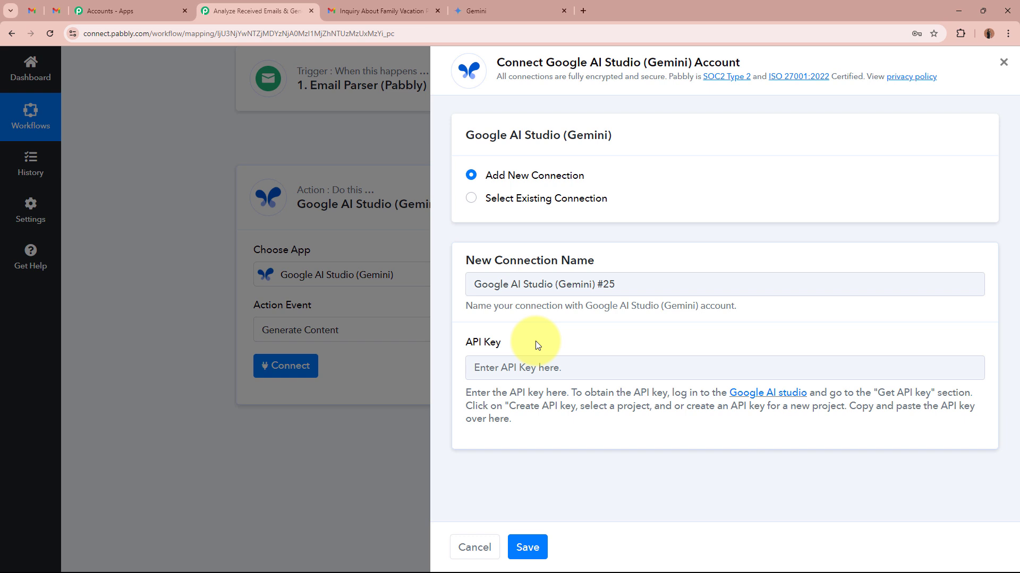
- Open Google AI Studio from the connection form, create an API key in the existing Generative Language Client project, and copy it
click(784, 396)
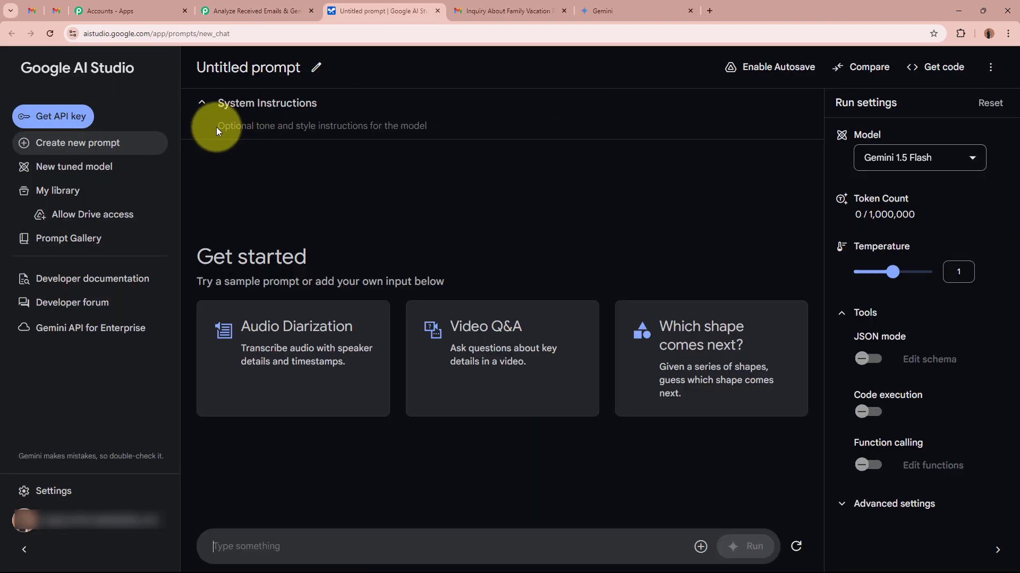
click(82, 117)
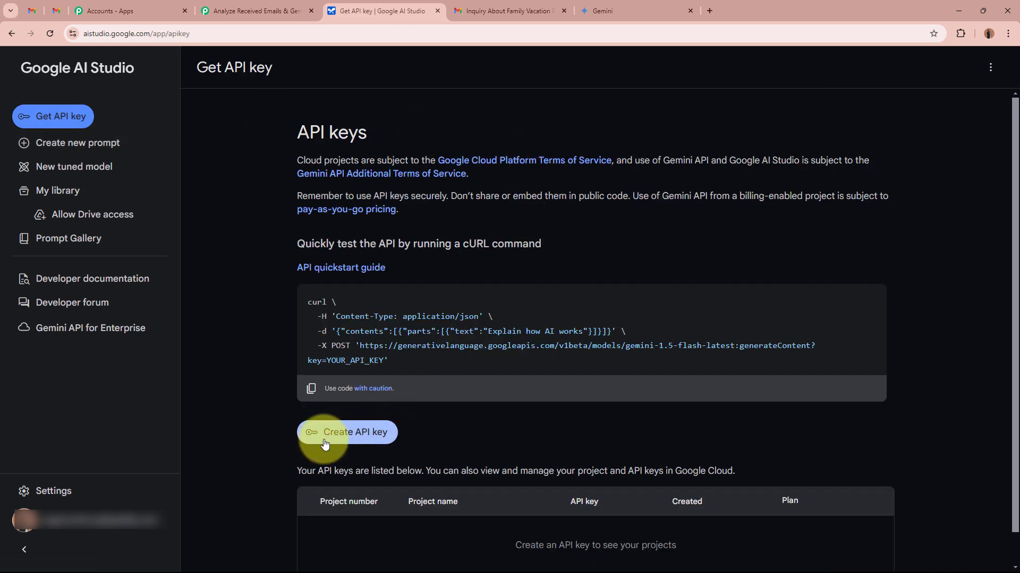
click(368, 439)
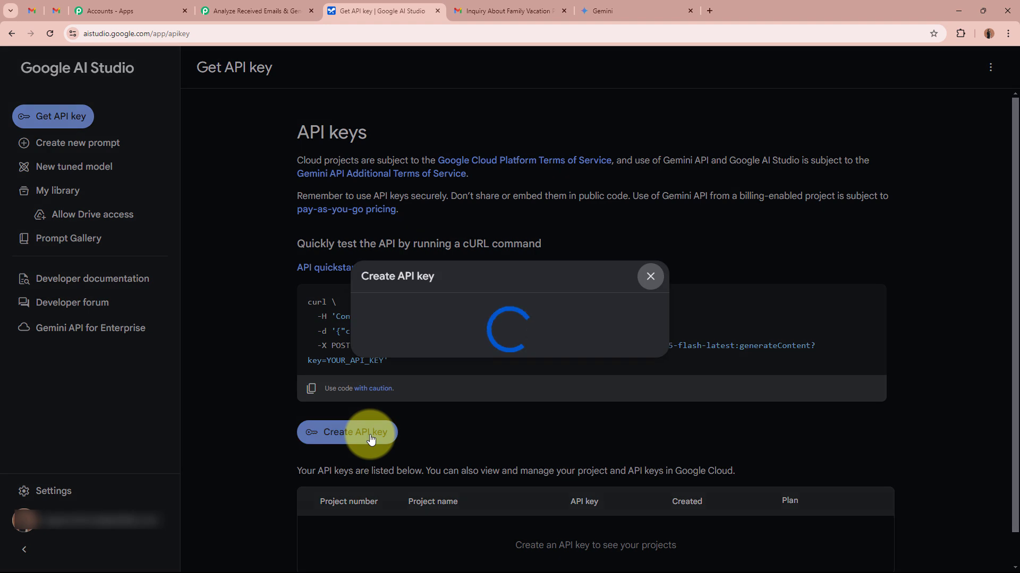
click(520, 324)
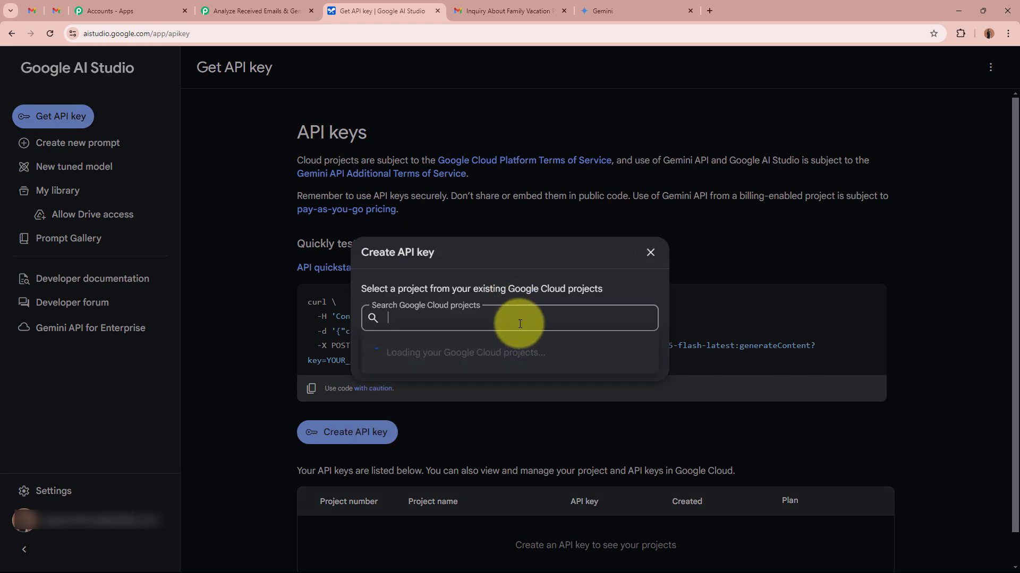
click(425, 354)
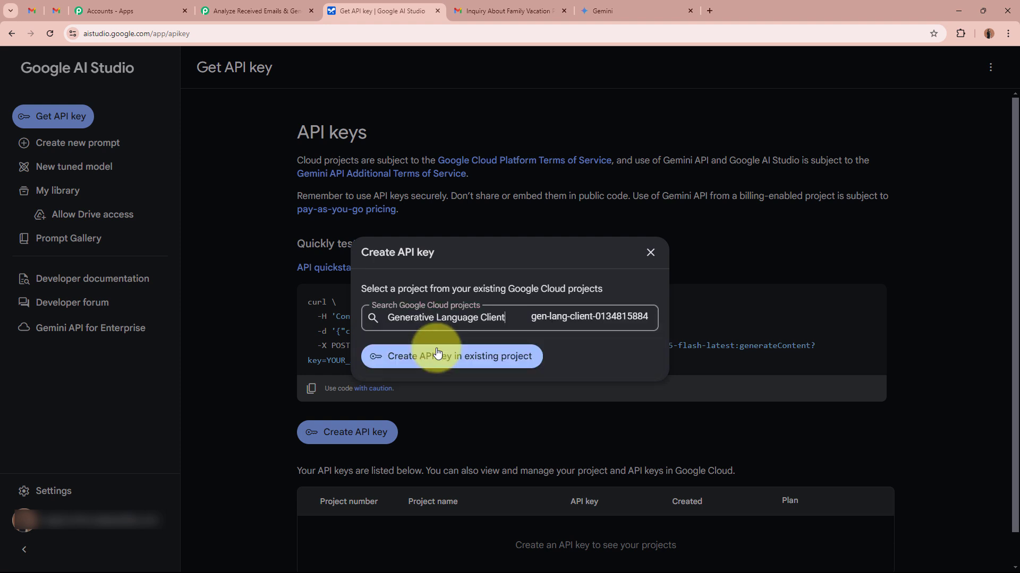
click(437, 355)
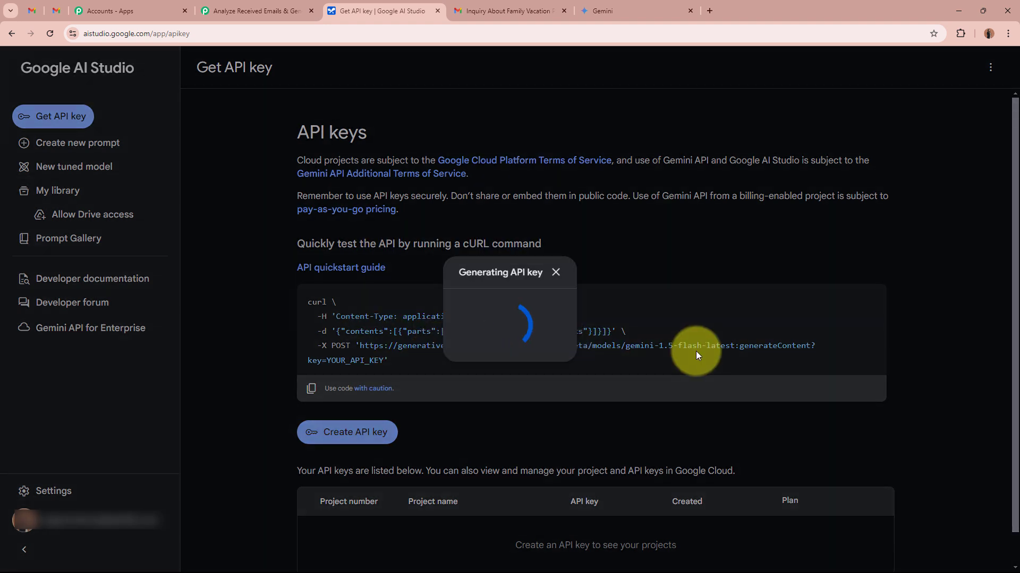
click(530, 339)
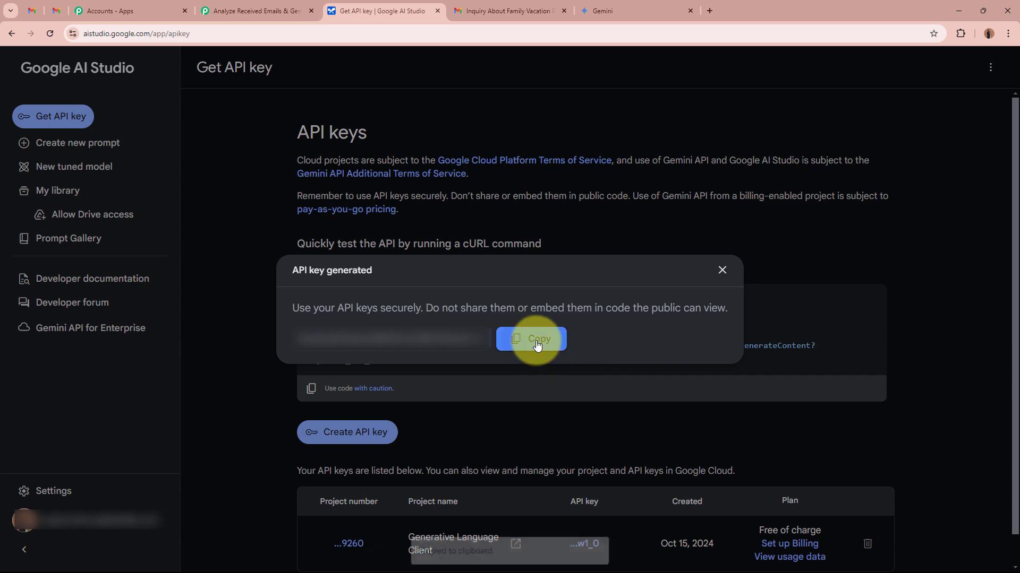
- Return to the Pabbly Connect connection form, paste the API key, save the connection, and close the Google AI Studio page
click(212, 11)
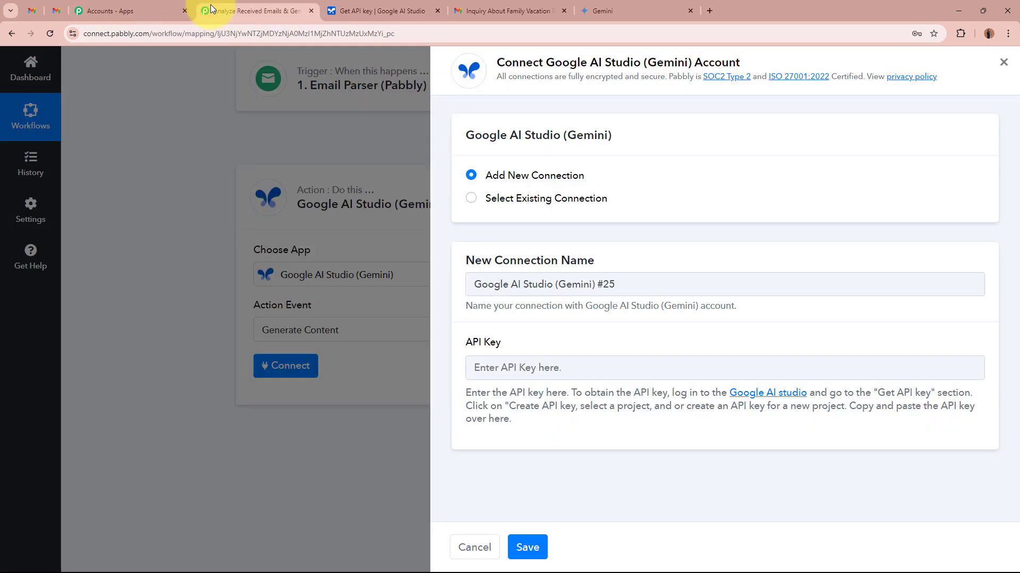
click(543, 367)
key(ctrl+v)
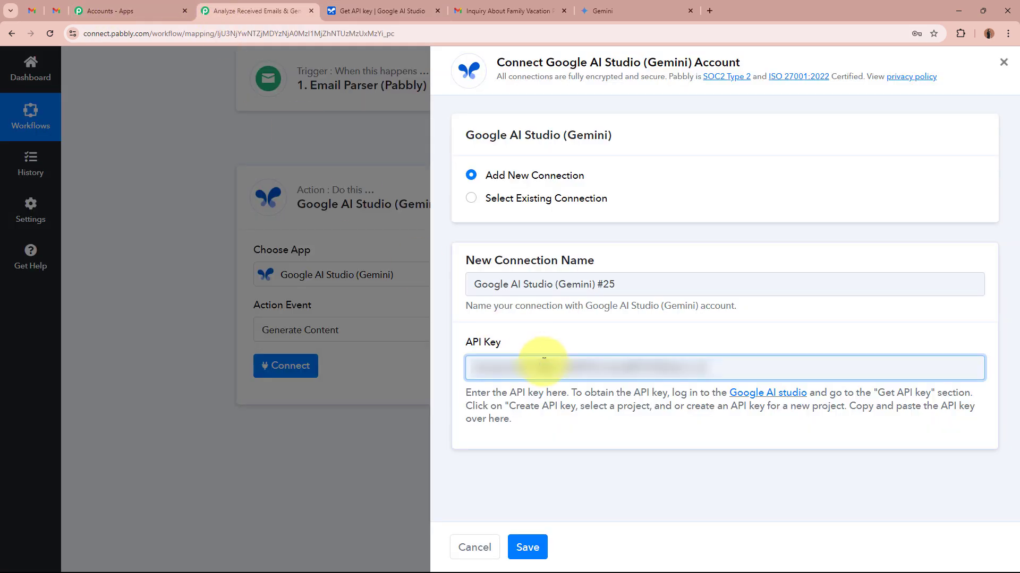
click(527, 547)
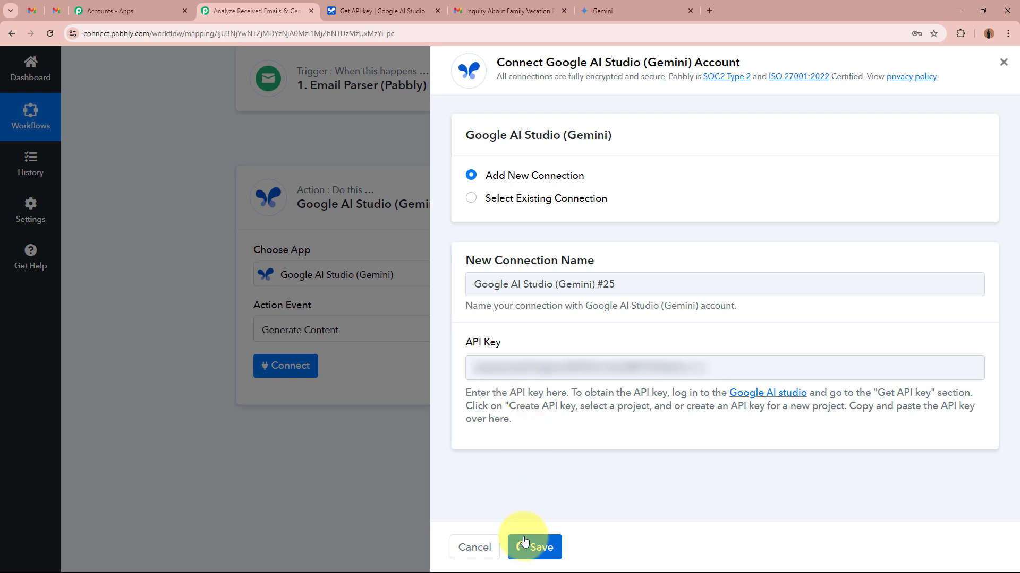
click(437, 11)
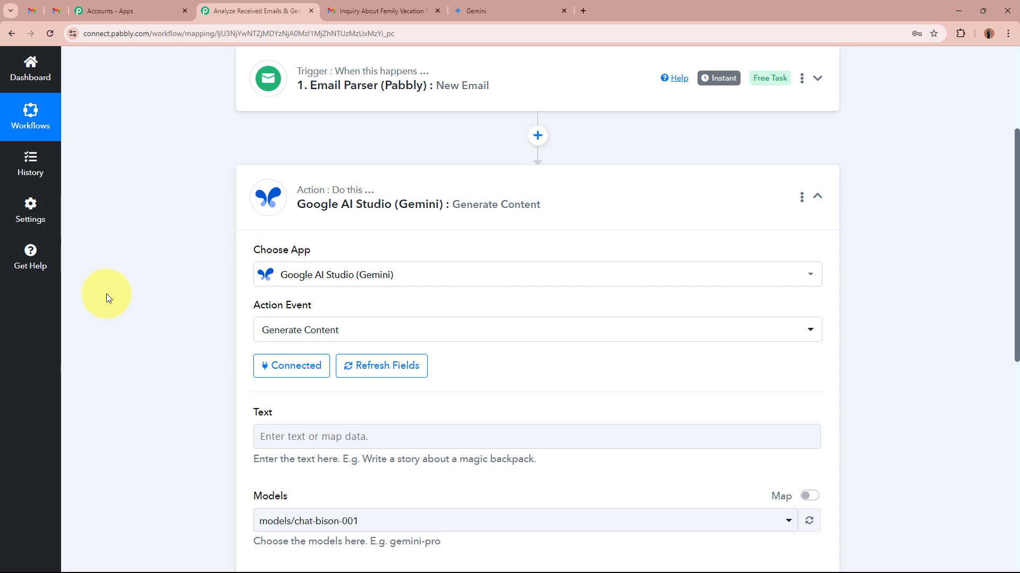
- Paste the travel agency prompt asking for a professional draft reply, with Subject and Email Content labels, into the Gemini action's Text field
scroll(106, 297, down, 4)
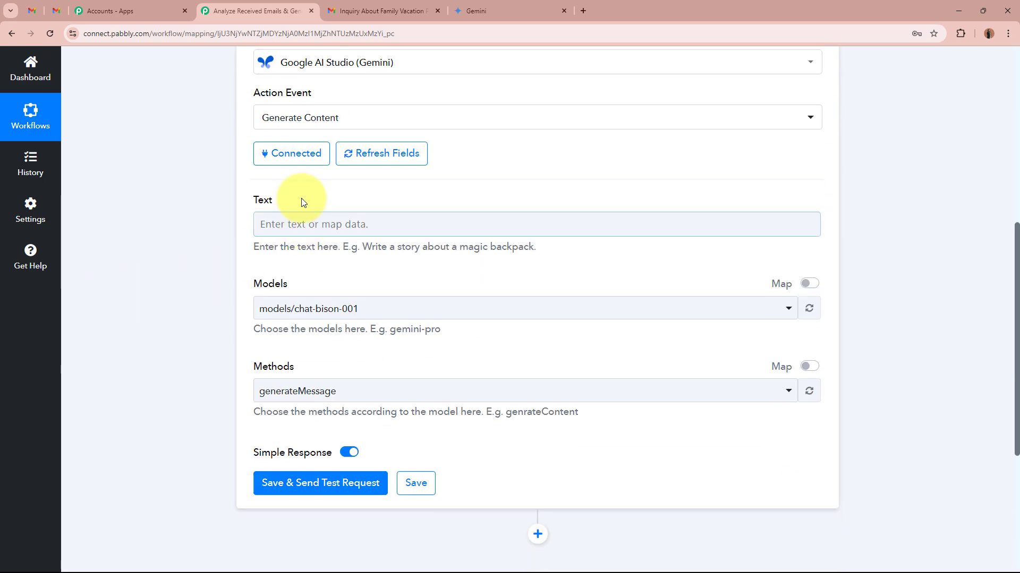
drag(301, 200, 209, 197)
click(198, 206)
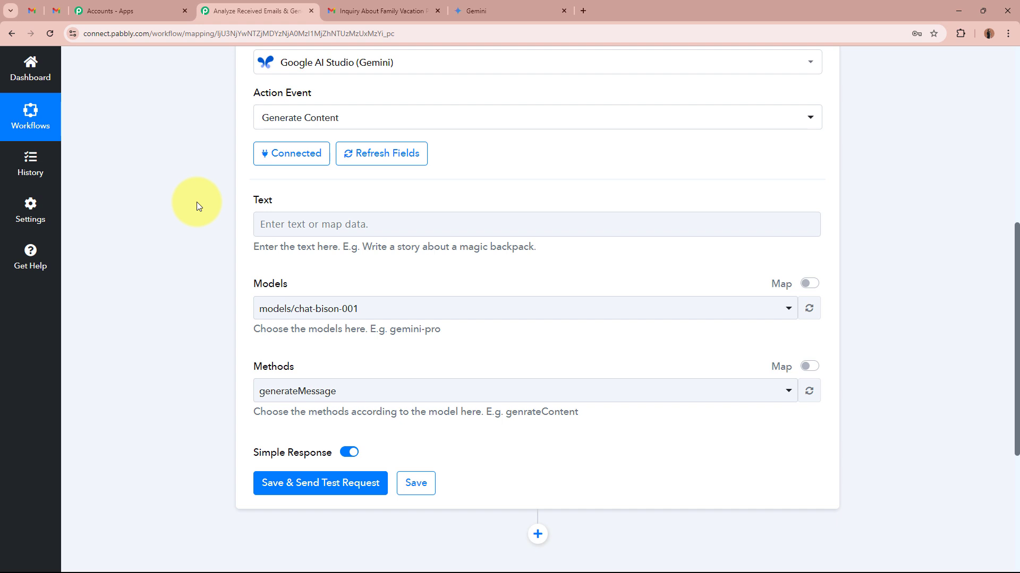
drag(251, 201, 347, 217)
click(176, 247)
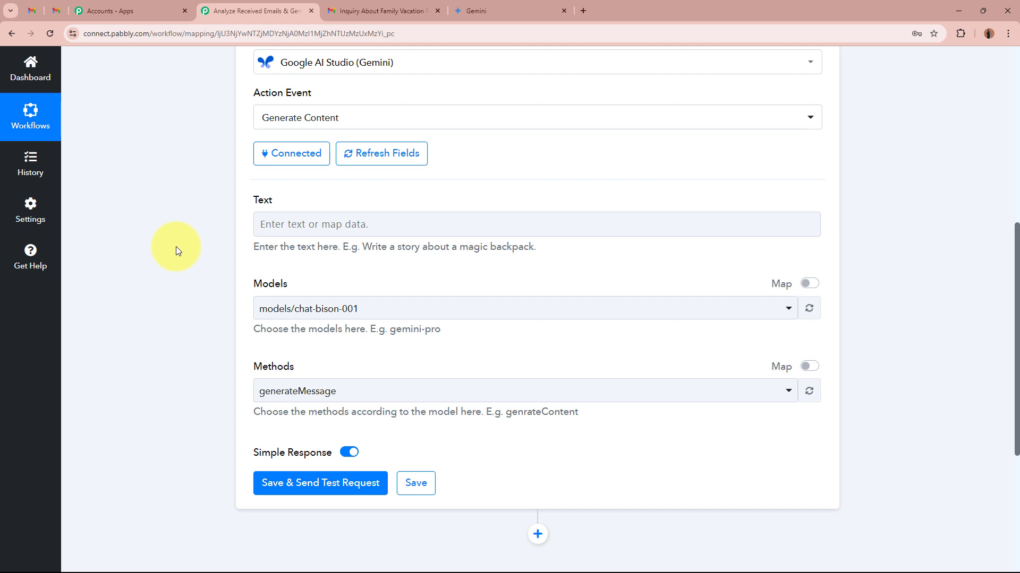
click(335, 224)
key(ctrl+v)
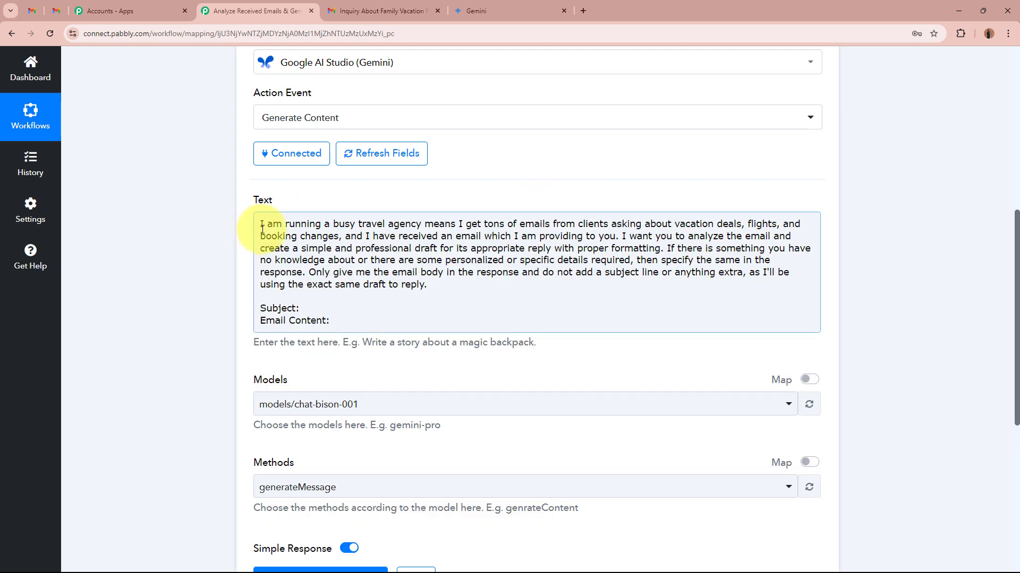
- Review the prompt's instructions in the Text field and place the cursor after its Subject label
drag(259, 223, 187, 264)
drag(315, 271, 743, 272)
click(281, 287)
drag(282, 286, 372, 287)
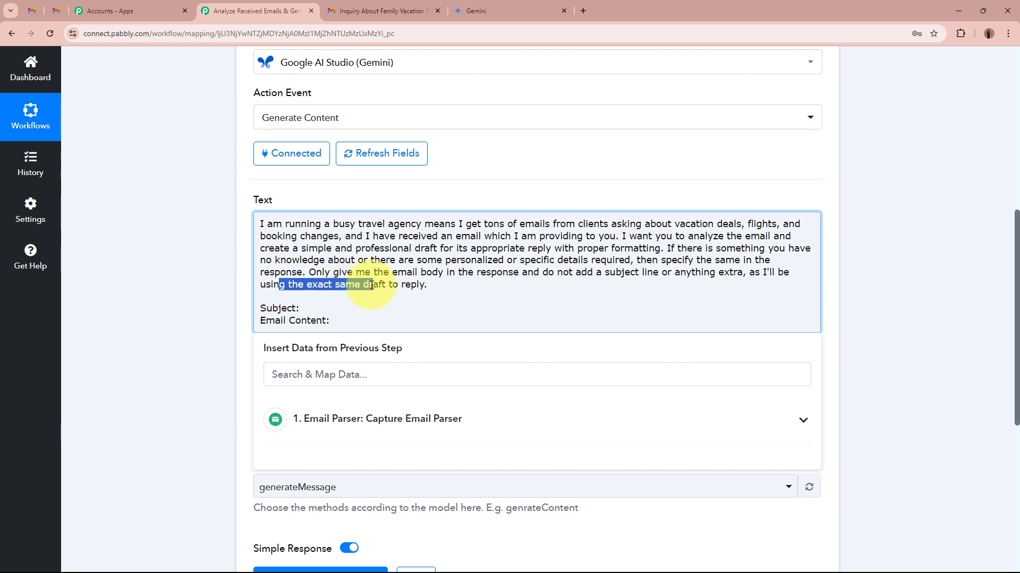
click(373, 287)
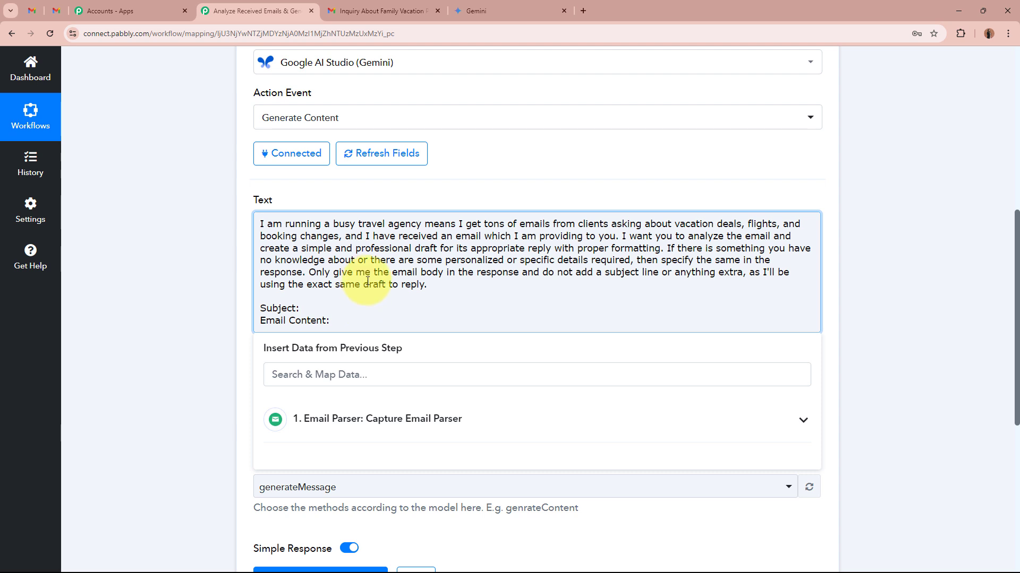
click(174, 257)
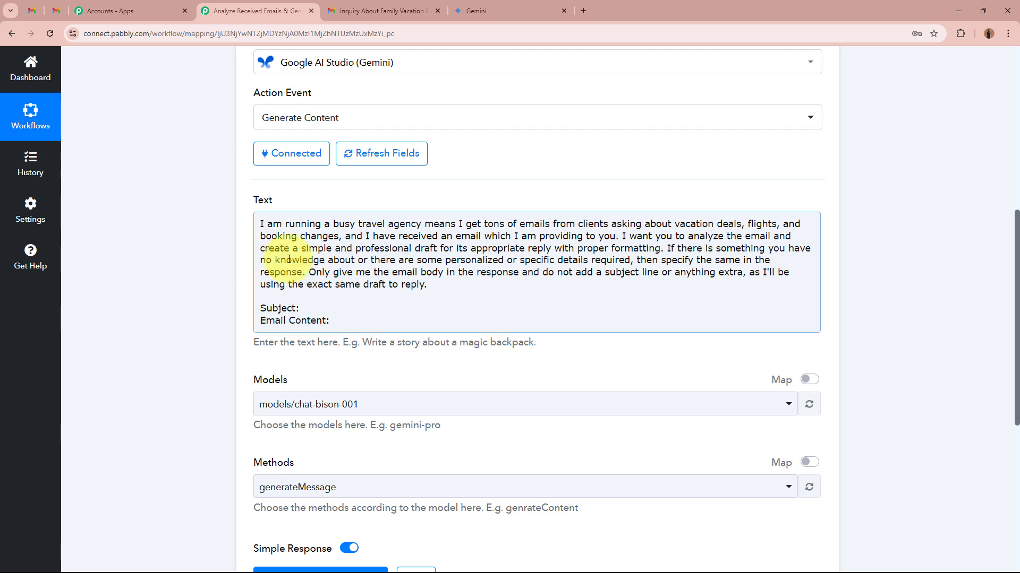
click(375, 318)
click(355, 307)
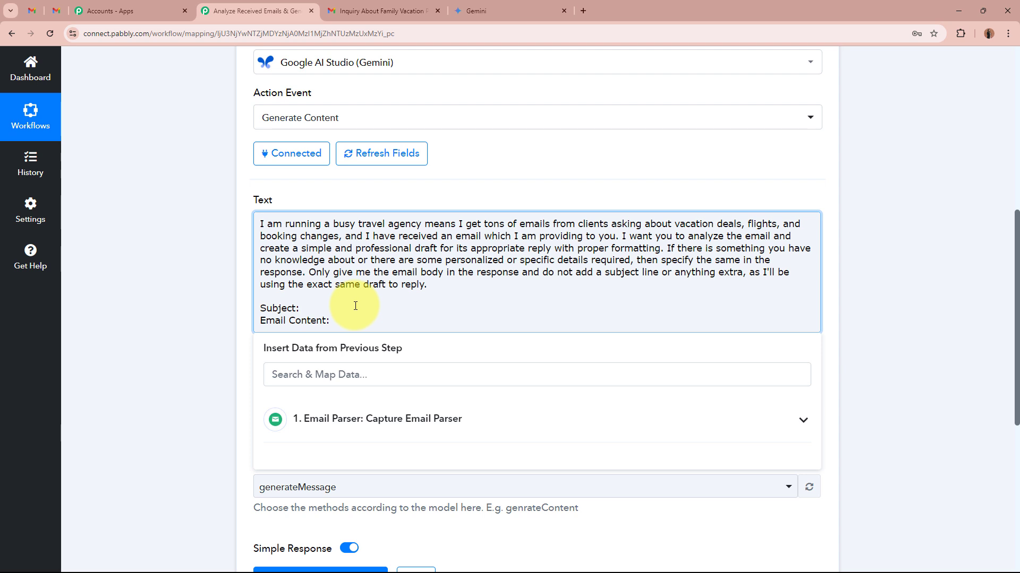
text(Thesjue)
key(BackSpace)
key(BackSpace)
key(BackSpace)
key(BackSpace)
key(BackSpace)
key(BackSpace)
key(BackSpace)
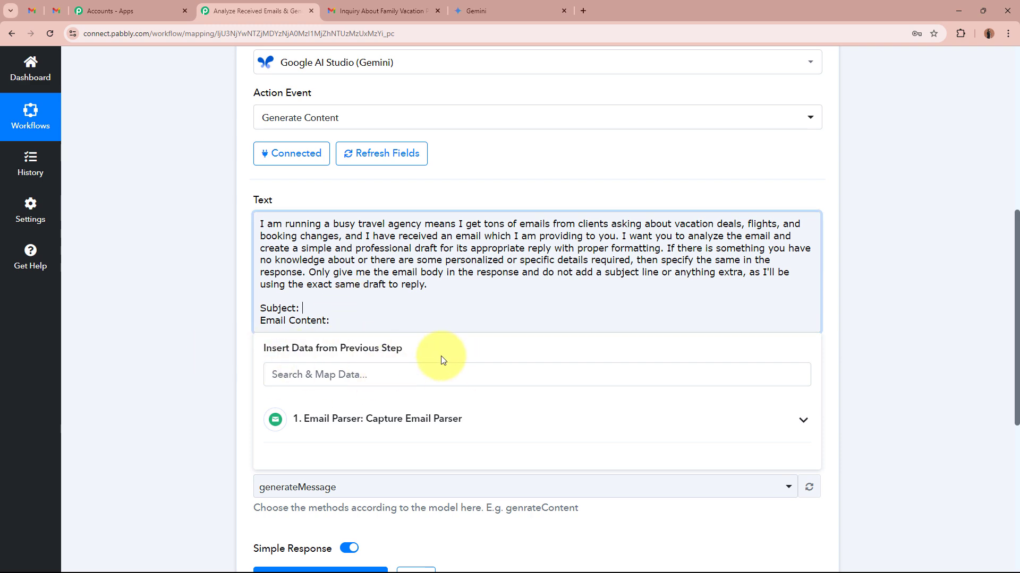
- Search the Email Parser data for Subject and map the received email's Subject value after the prompt's Subject label
scroll(441, 360, up, 4)
scroll(440, 360, up, 2)
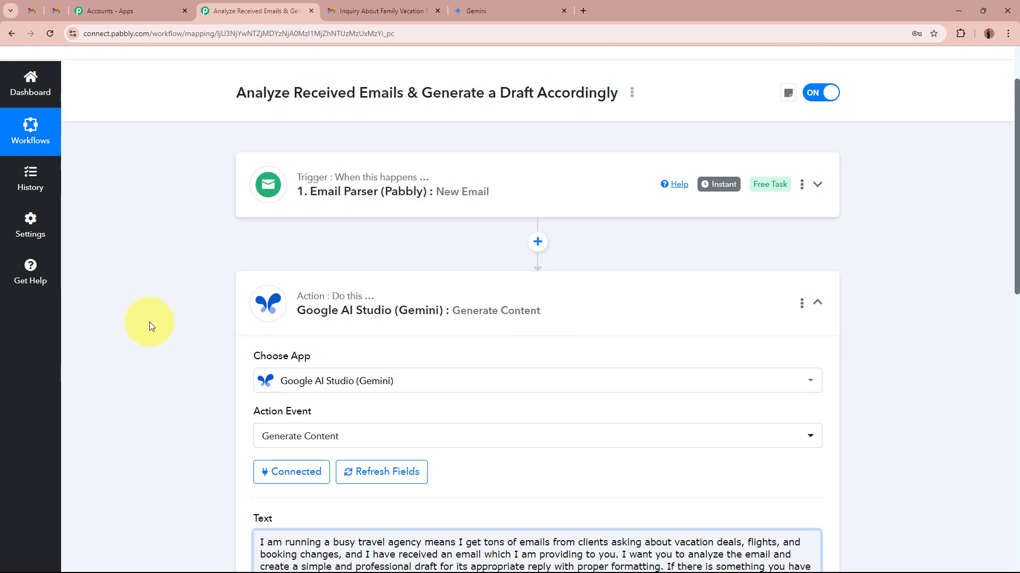
scroll(148, 323, down, 5)
scroll(148, 323, down, 1)
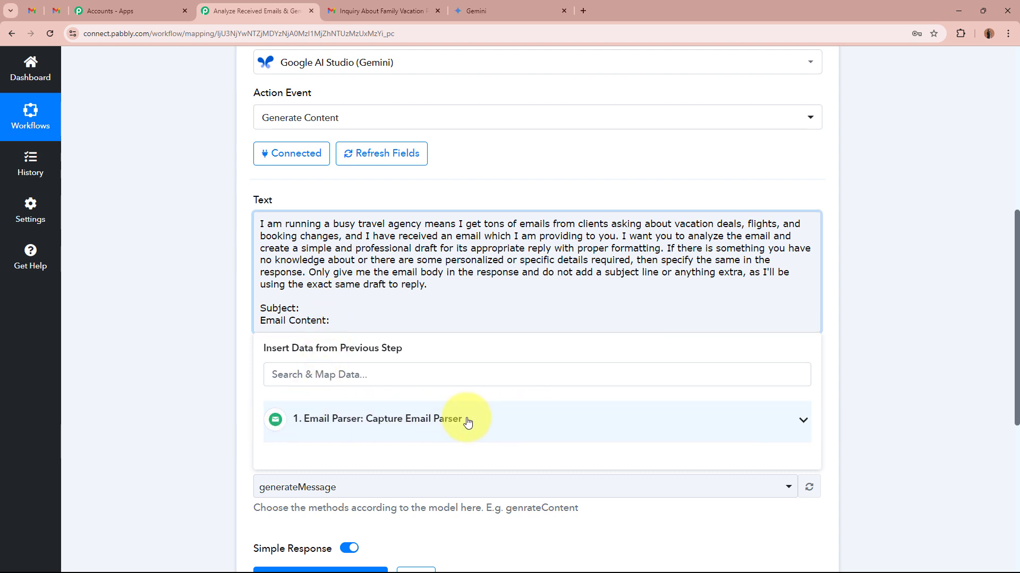
click(443, 373)
text(Subject)
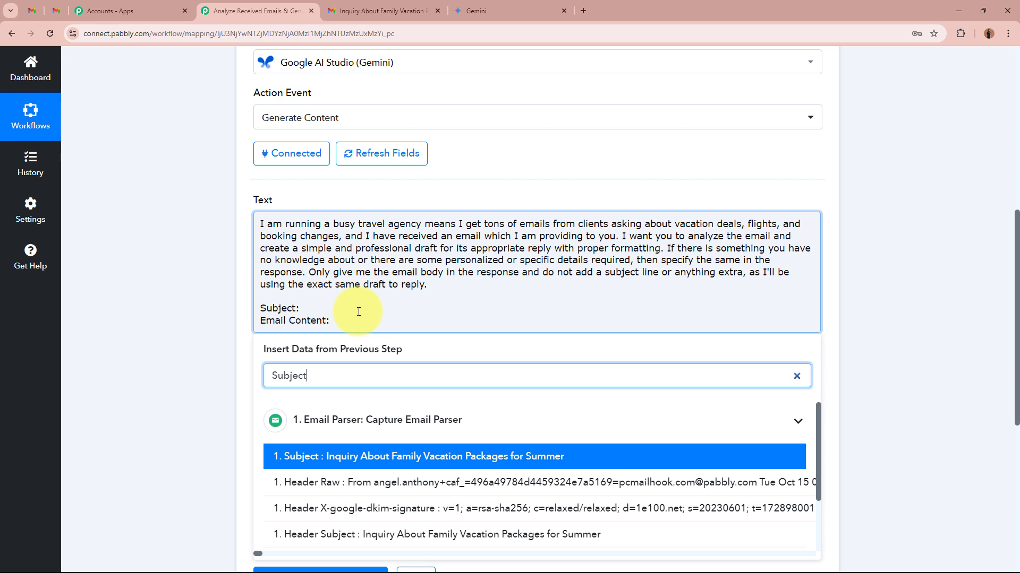
click(391, 456)
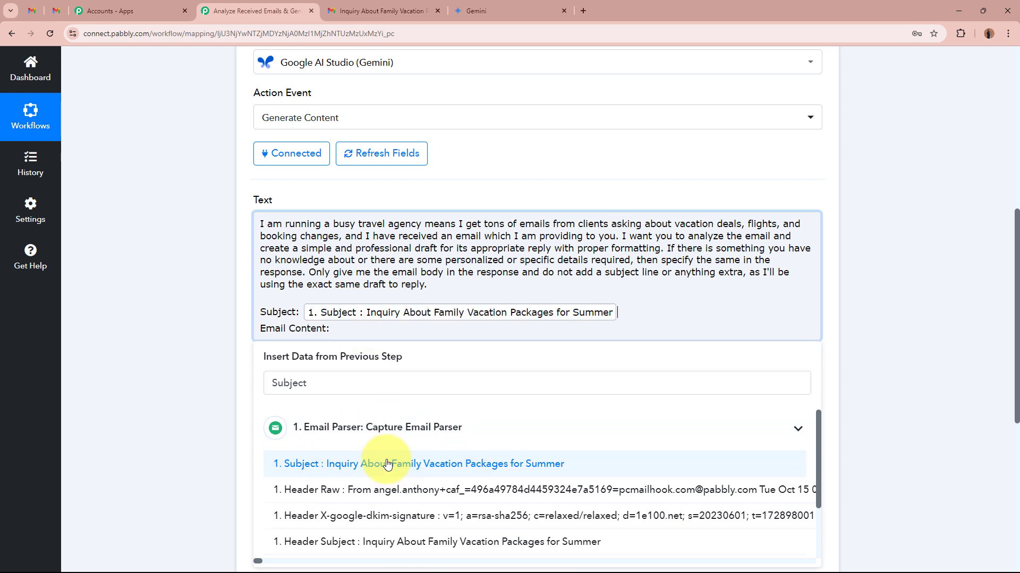
click(213, 334)
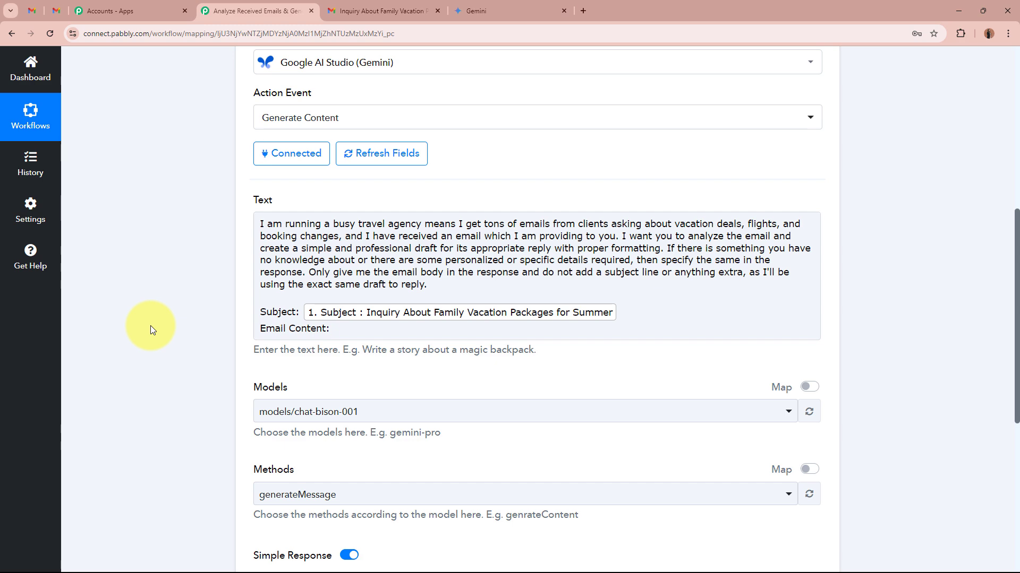
- Search the Email Parser data for body and map the Body Text value after the prompt's Email Content label
scroll(151, 326, up, 7)
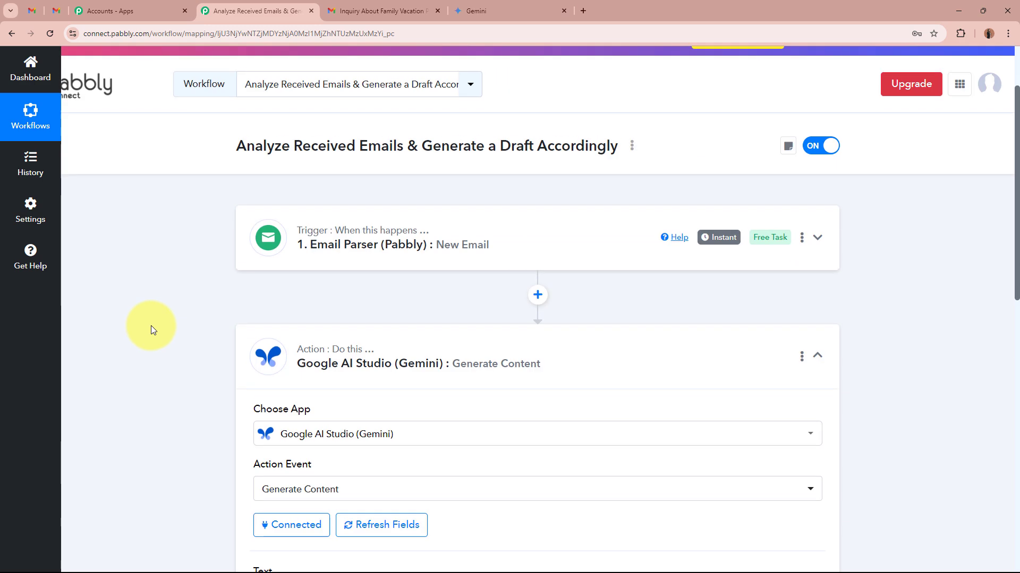
mouse_move(286, 250)
scroll(552, 253, down, 5)
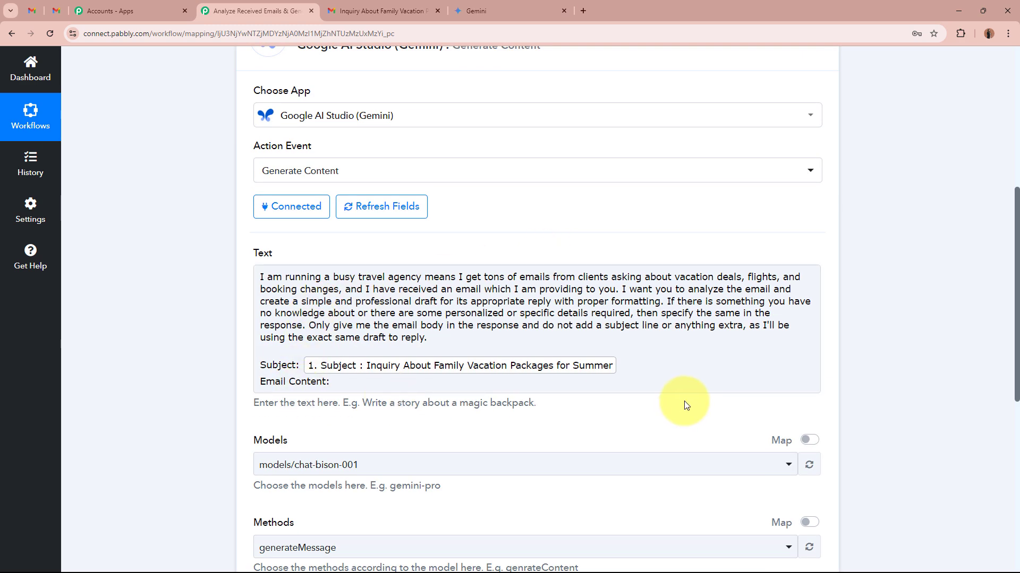
click(427, 384)
click(435, 433)
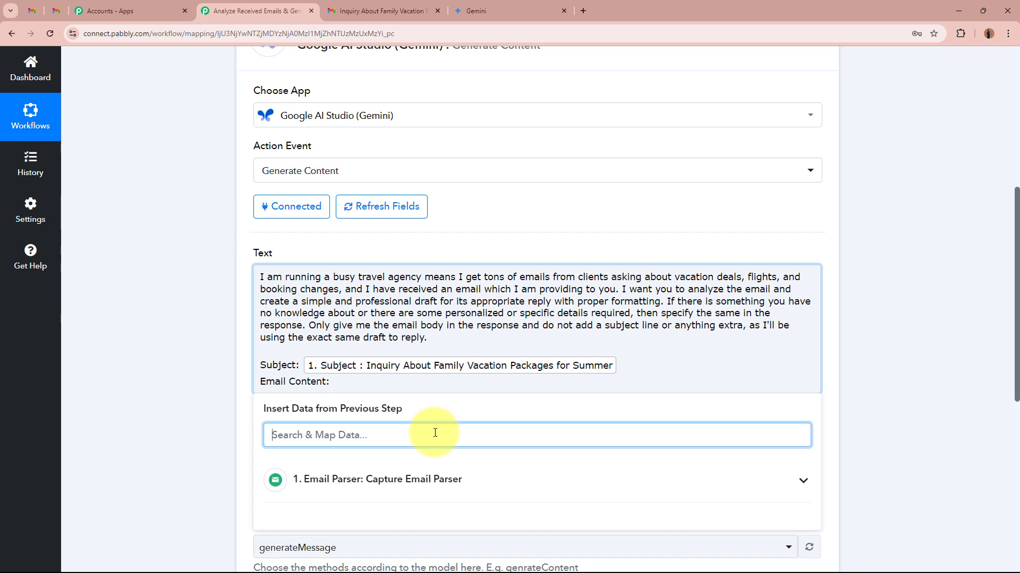
text(body)
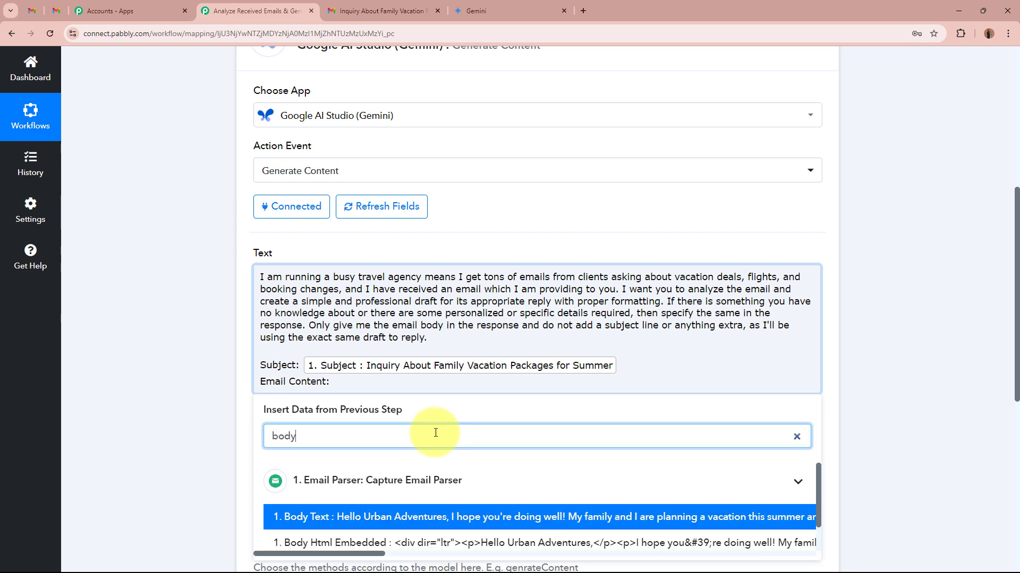
click(456, 517)
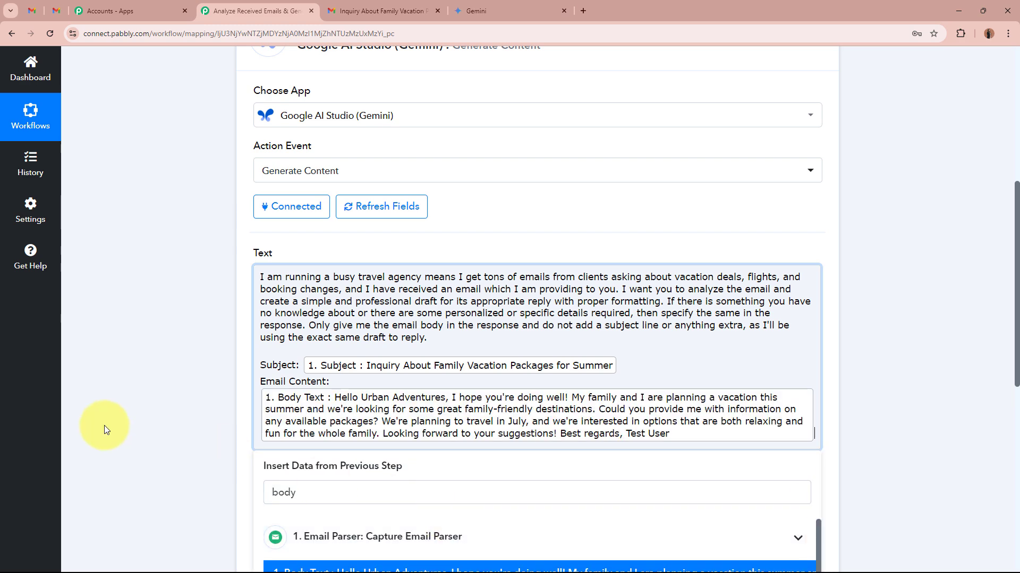
click(180, 413)
- Set the Gemini model to models/gemini-pro and the method to generateContent
scroll(179, 413, down, 6)
scroll(180, 413, up, 6)
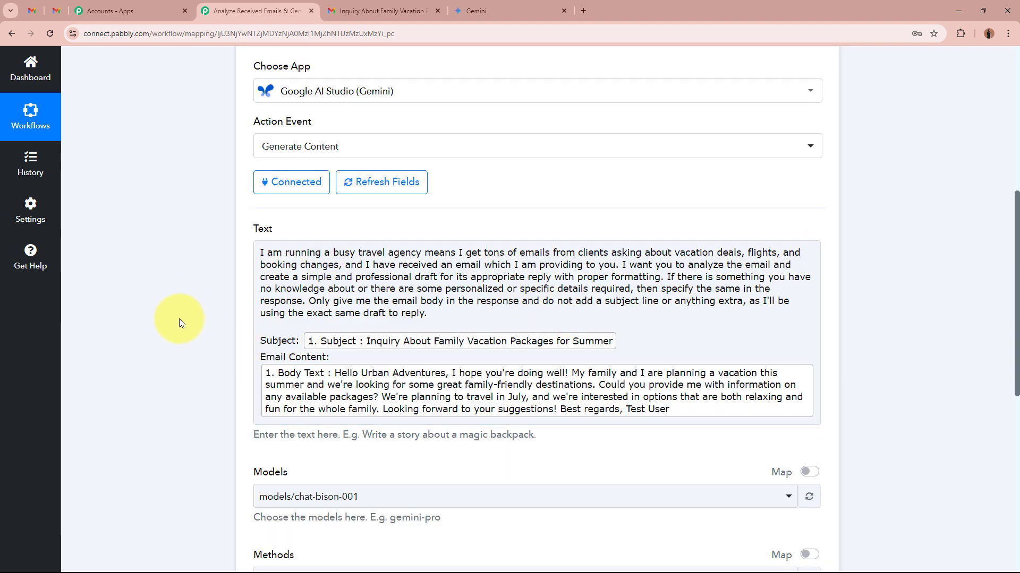
scroll(179, 318, down, 5)
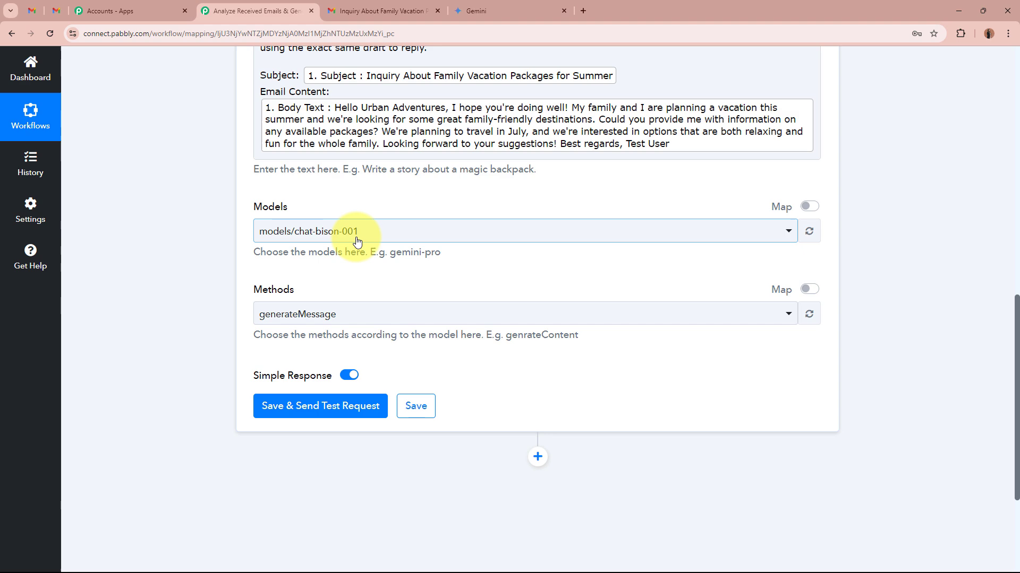
click(356, 241)
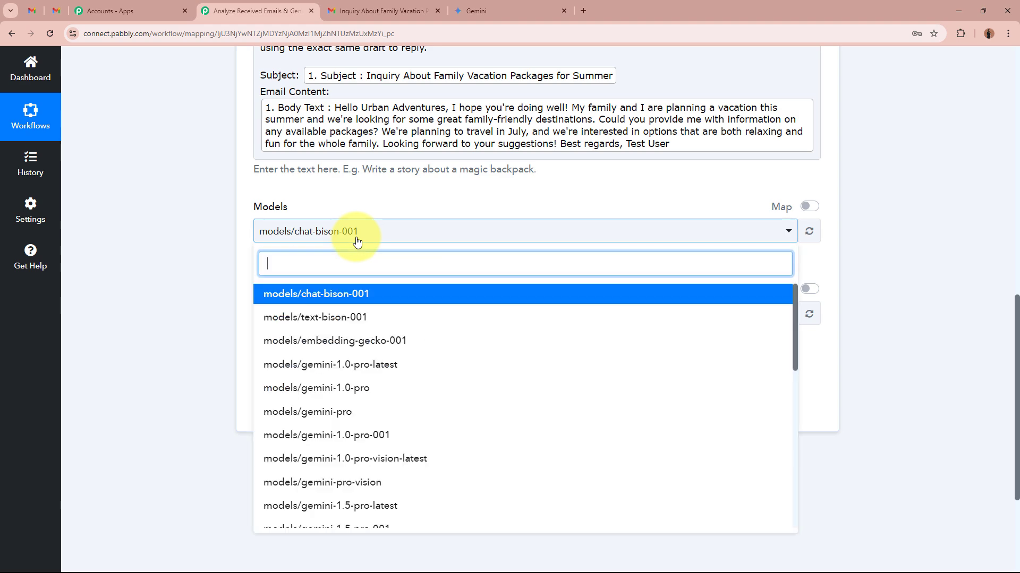
click(322, 411)
click(323, 408)
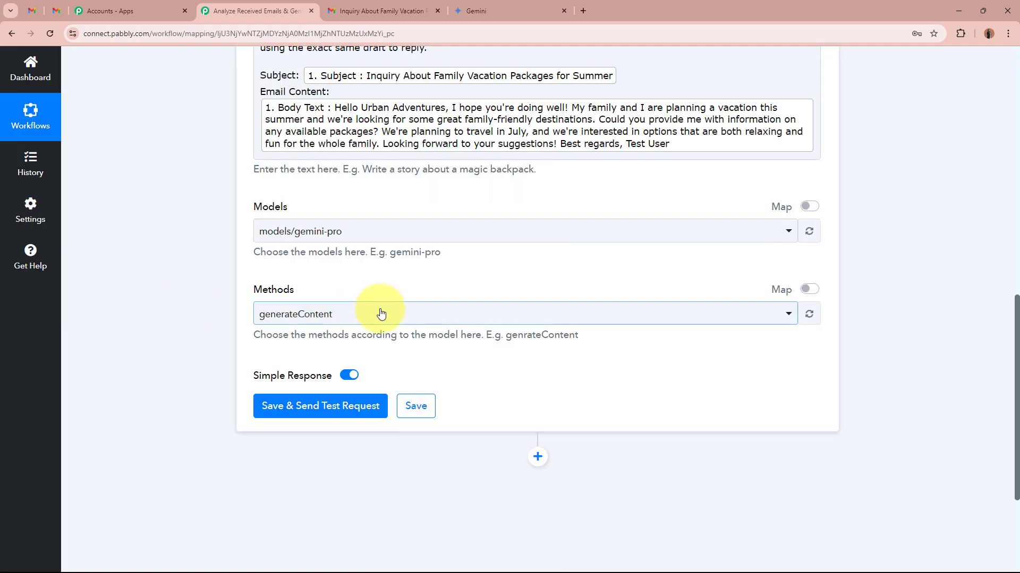
click(380, 314)
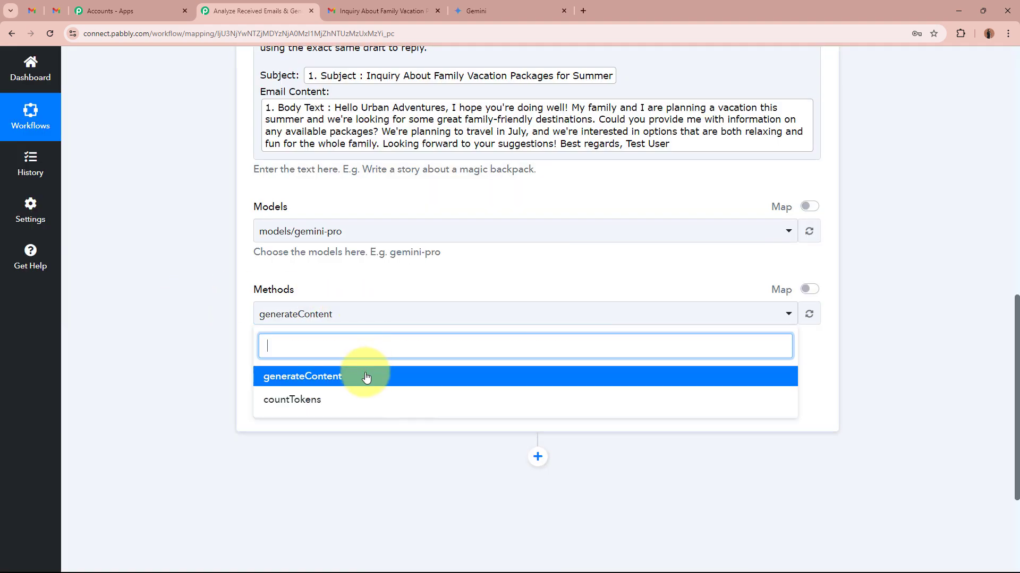
click(364, 374)
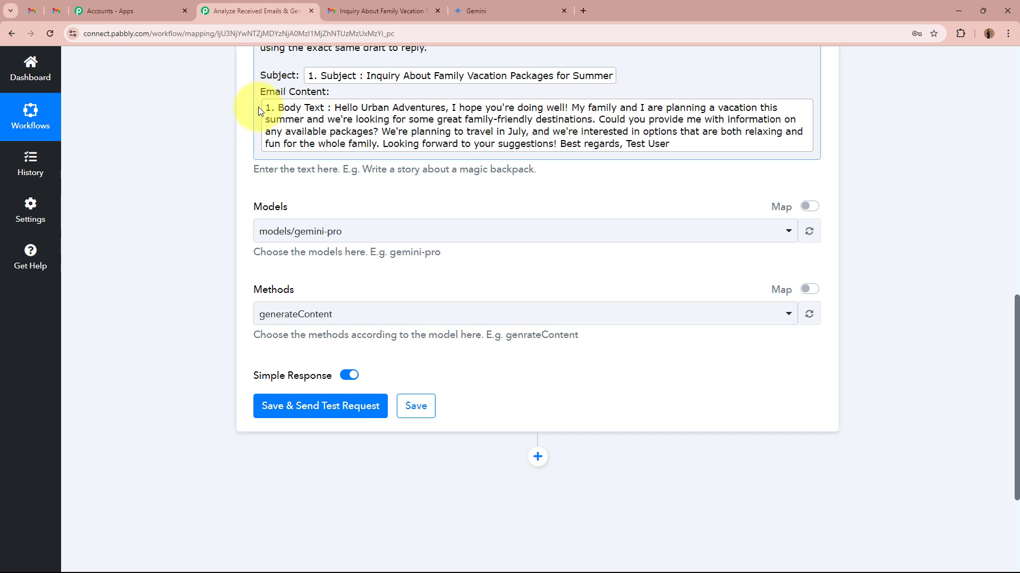
- Save the Gemini action with a test request and enlarge the Candidates 0 Content Parts 0 Text value in the response
scroll(235, 256, down, 2)
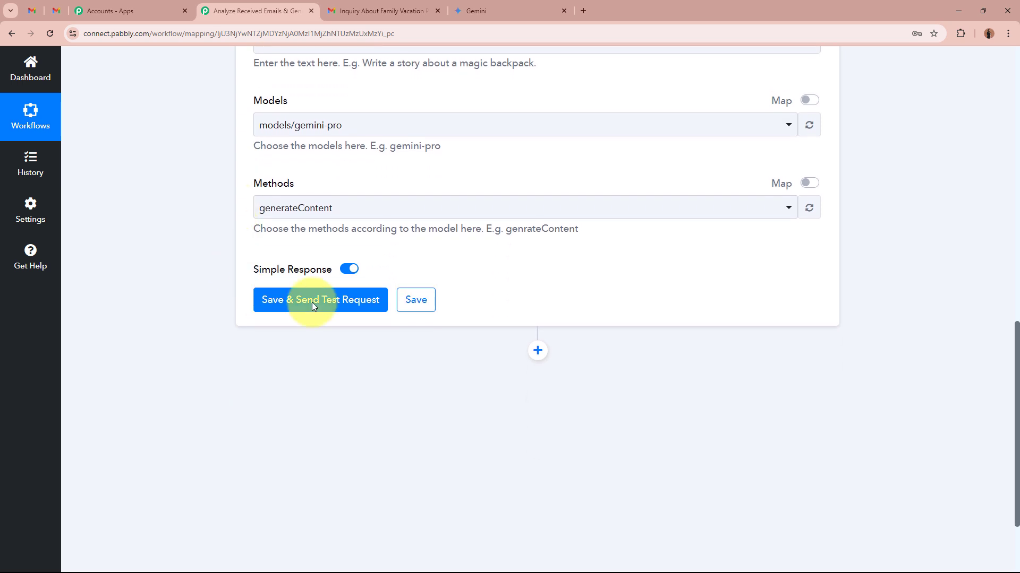
click(324, 301)
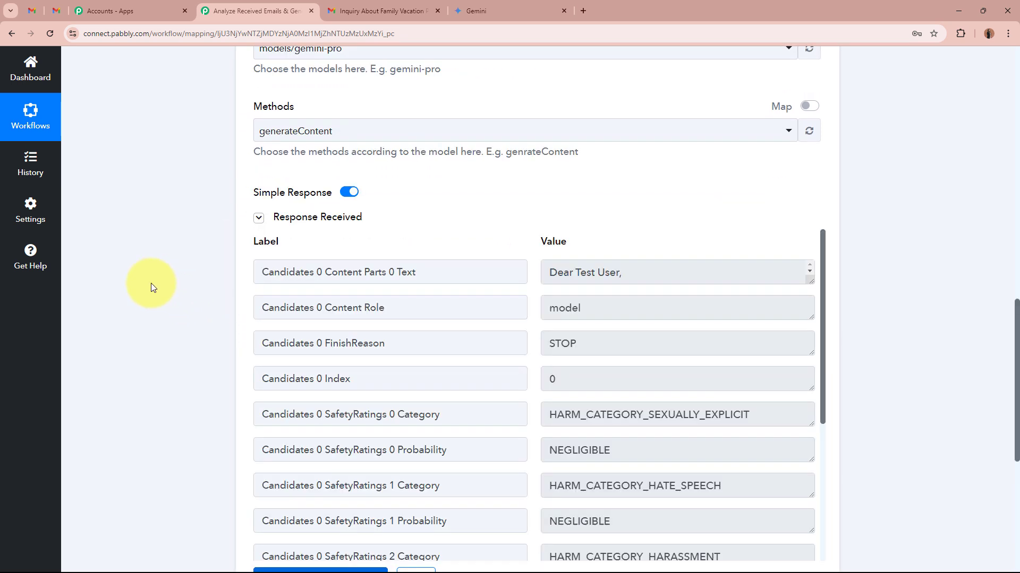
scroll(151, 283, down, 2)
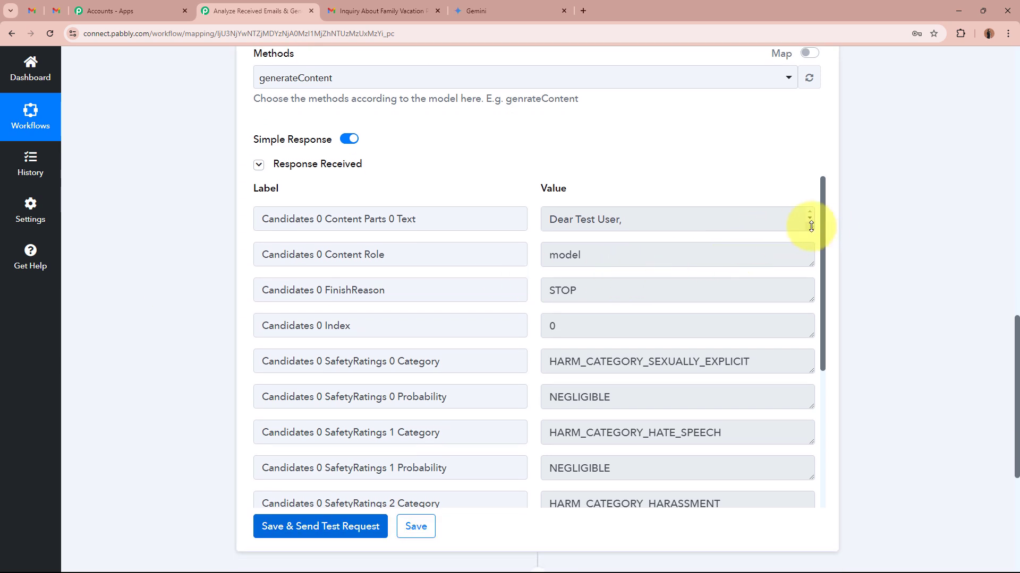
drag(810, 232, 805, 390)
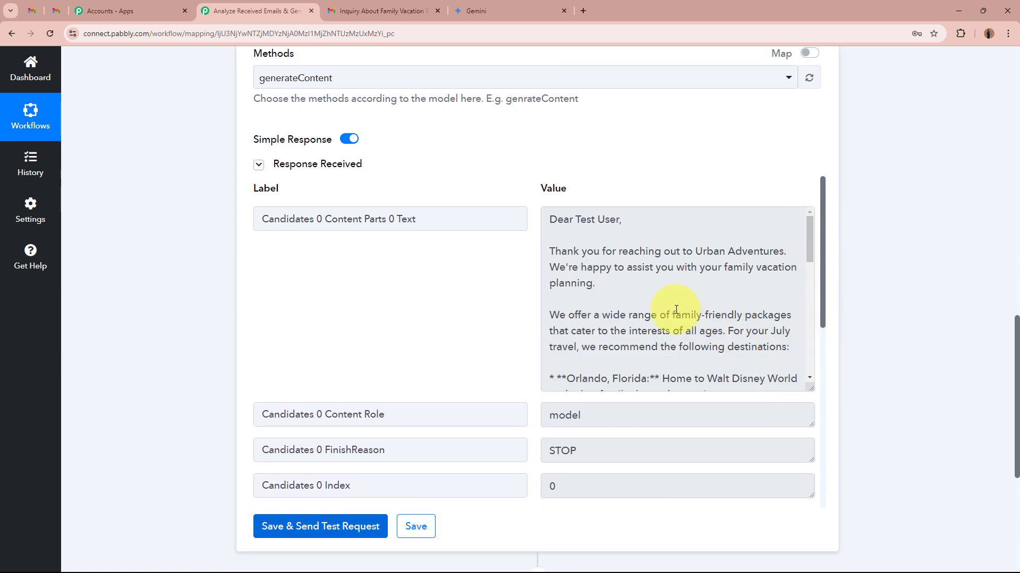
- Read the generated draft reply in the response from greeting to sign-off, checking its recommendations and the details it requests
drag(550, 220, 610, 299)
drag(622, 338, 631, 350)
scroll(630, 349, down, 4)
click(632, 350)
scroll(648, 325, up, 5)
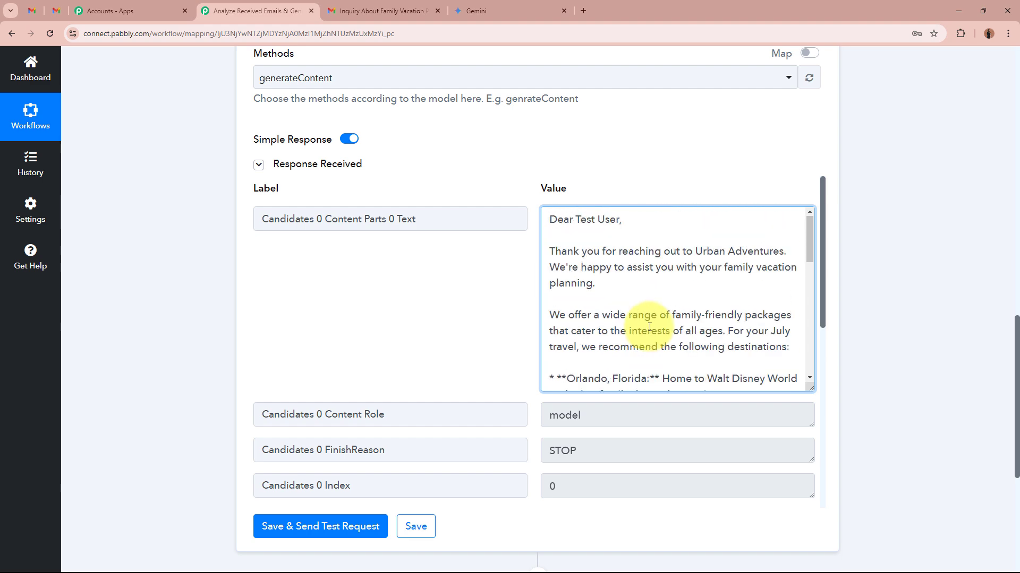
triple_click(586, 213)
click(588, 209)
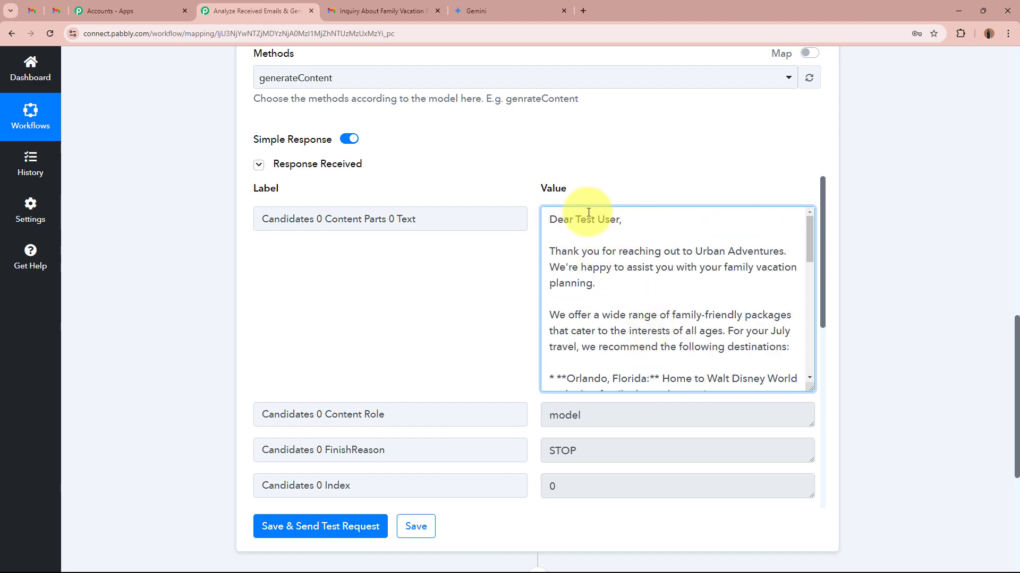
drag(575, 221, 616, 223)
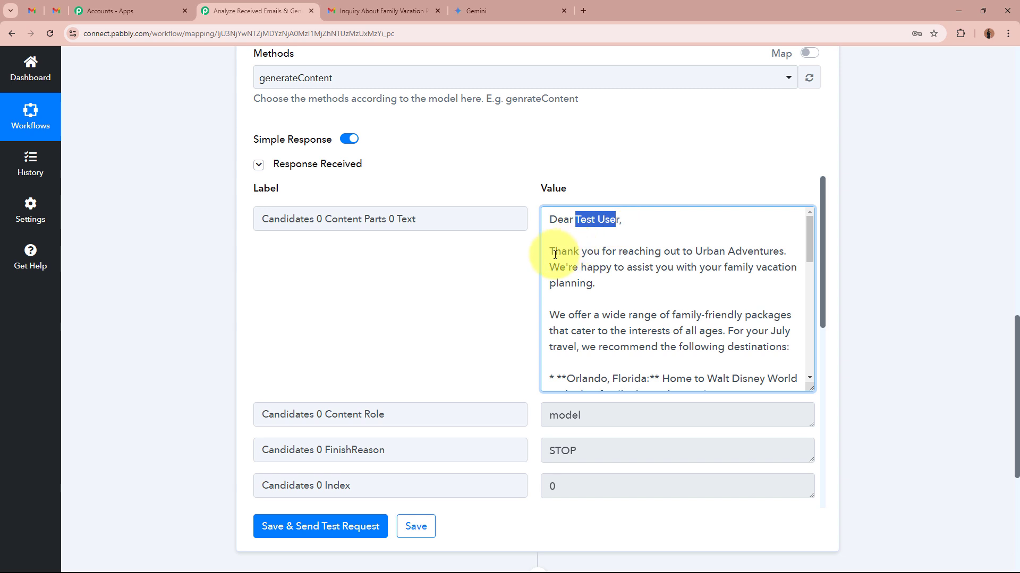
drag(550, 252, 773, 267)
click(774, 267)
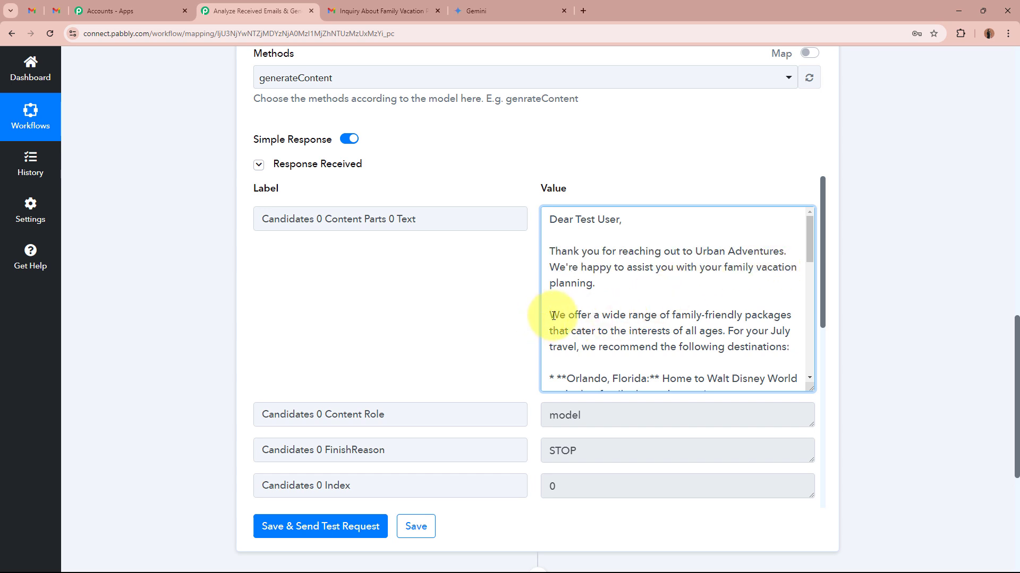
drag(550, 316, 780, 354)
click(733, 320)
scroll(733, 320, down, 7)
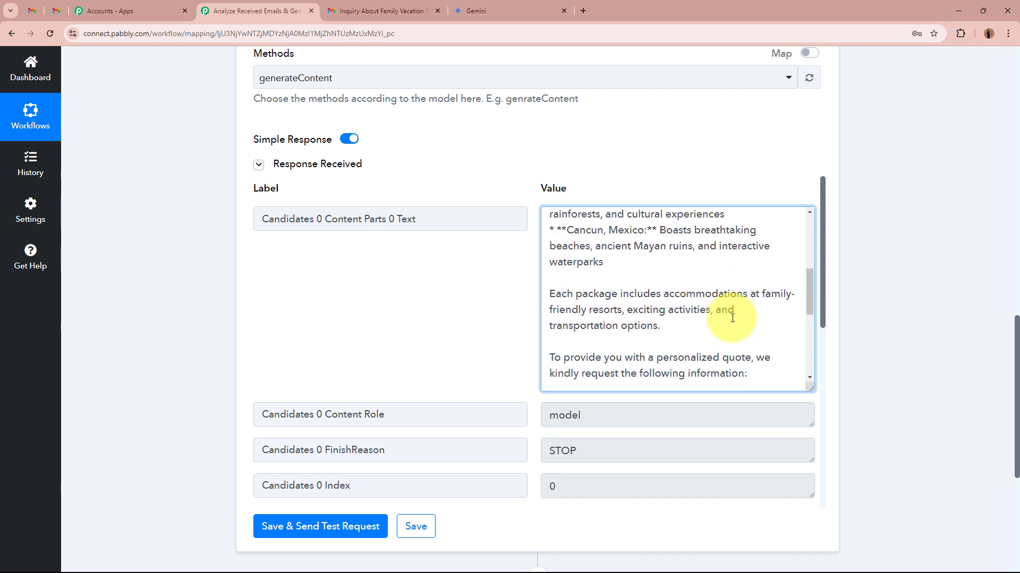
scroll(707, 324, down, 3)
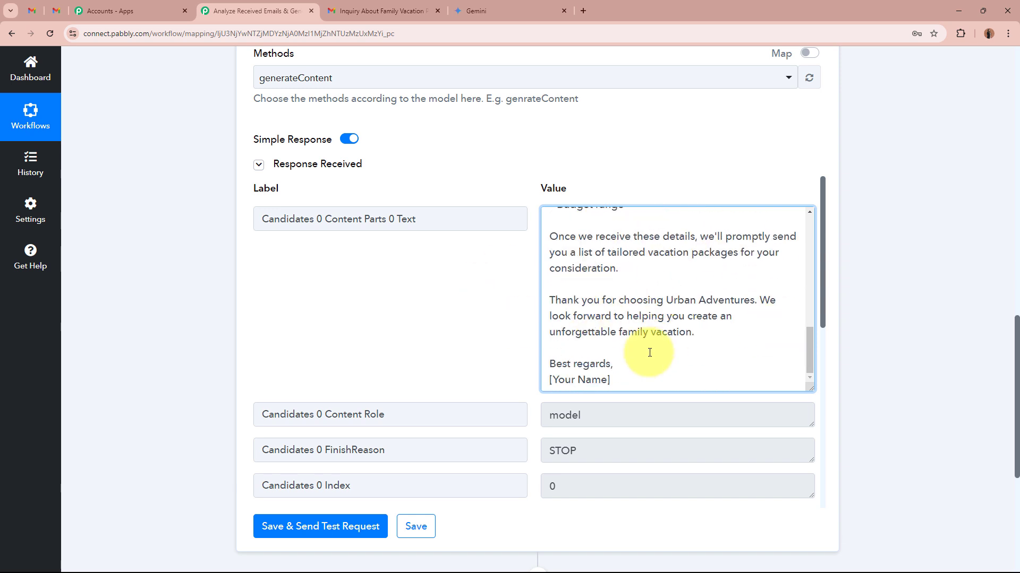
click(904, 295)
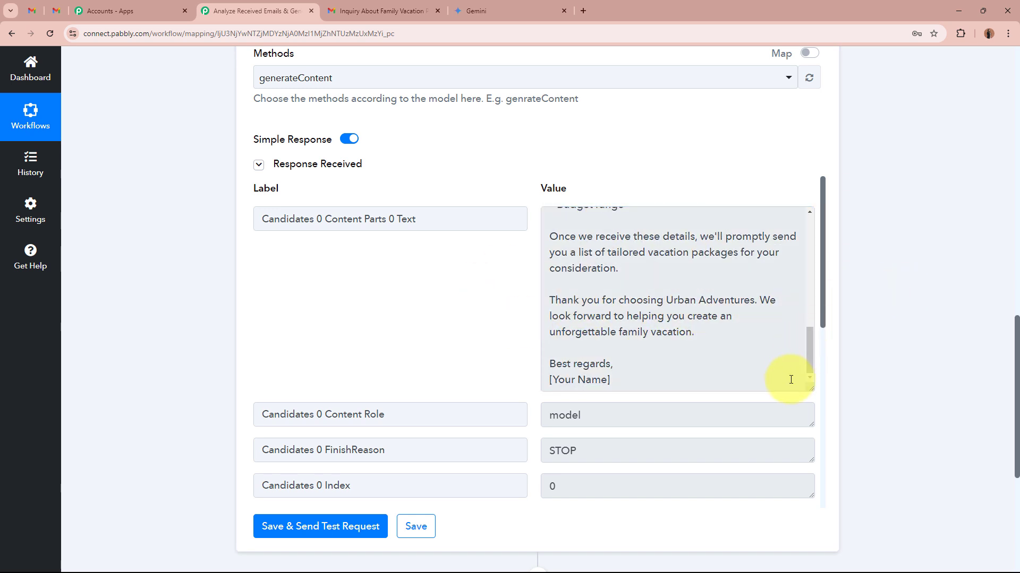
- Shrink the enlarged Candidates 0 Content Parts 0 Text value and collapse the Google AI Studio (Gemini) action
drag(808, 387, 808, 226)
scroll(572, 215, up, 5)
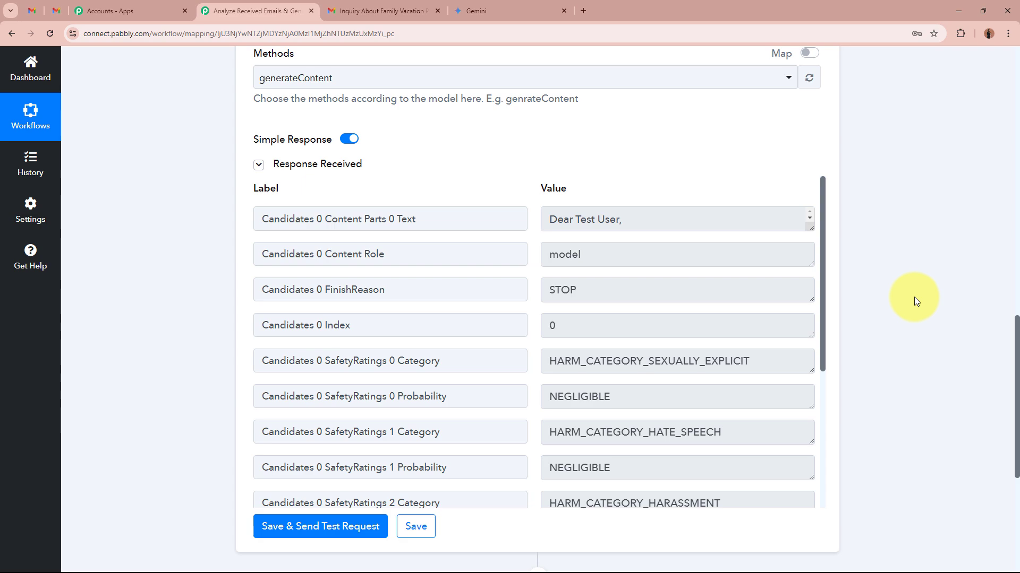
scroll(913, 297, up, 13)
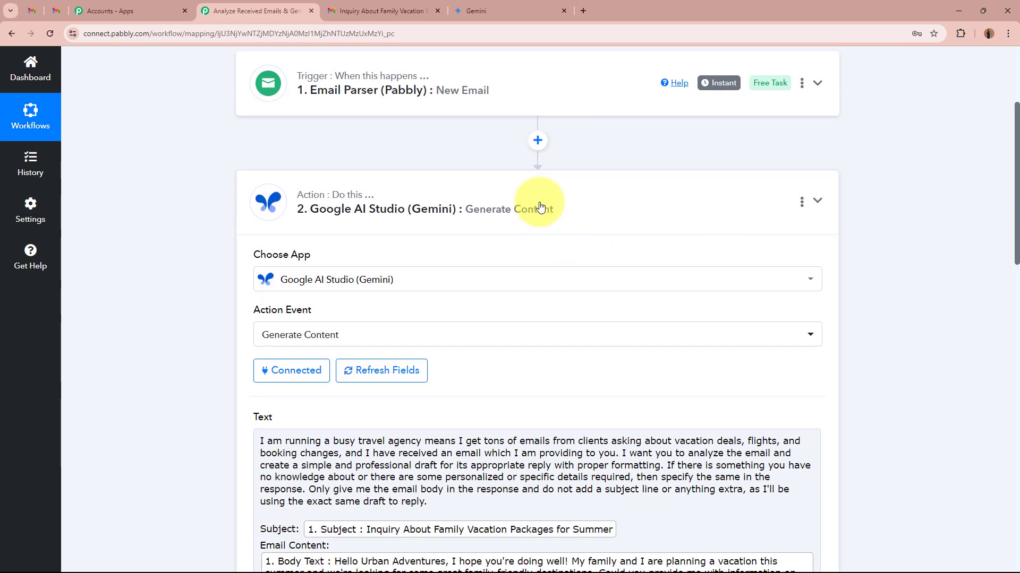
click(540, 207)
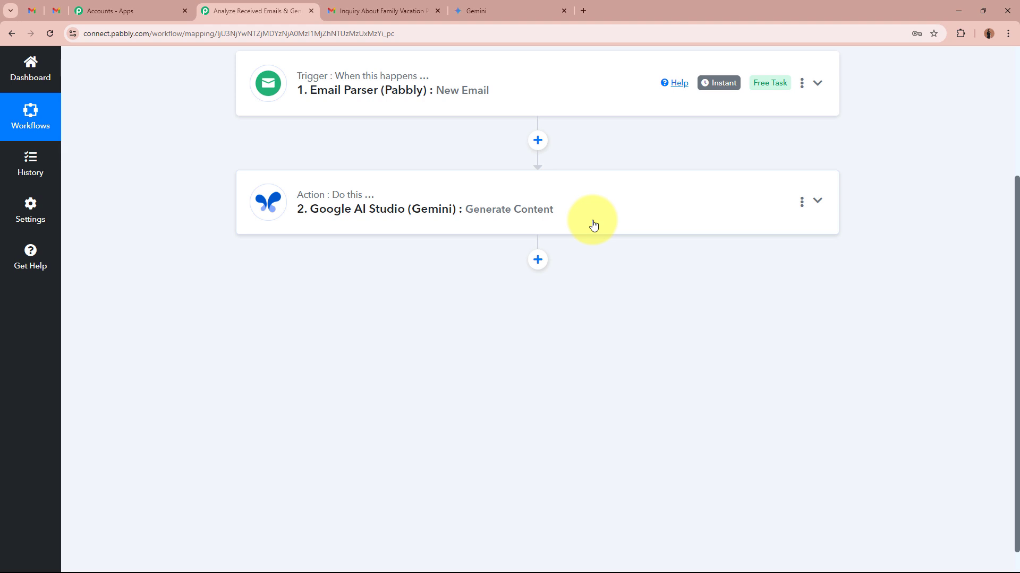
- Add a Gmail action after the Gemini step with Create Draft as its action event
click(538, 259)
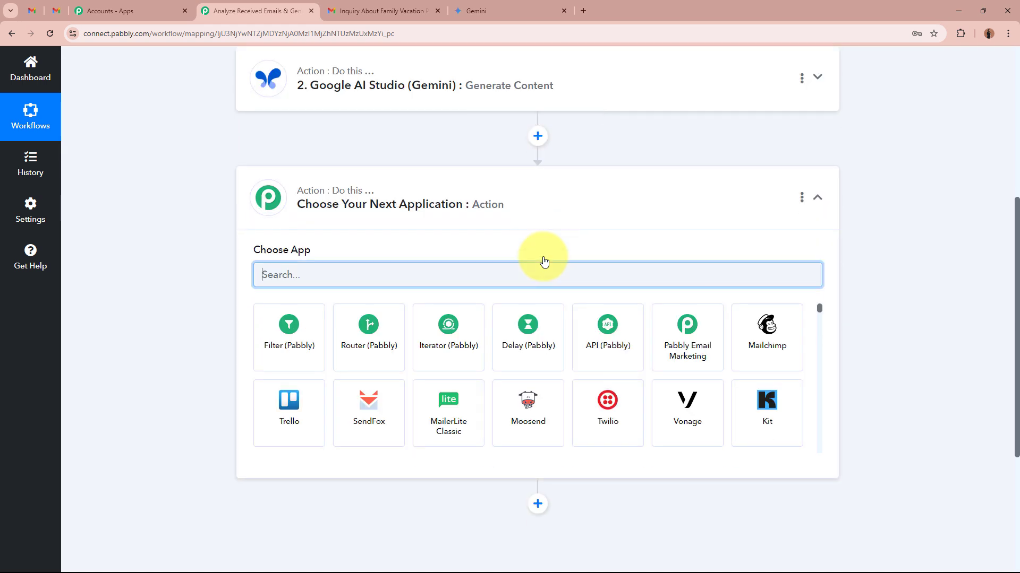
text(Gmail)
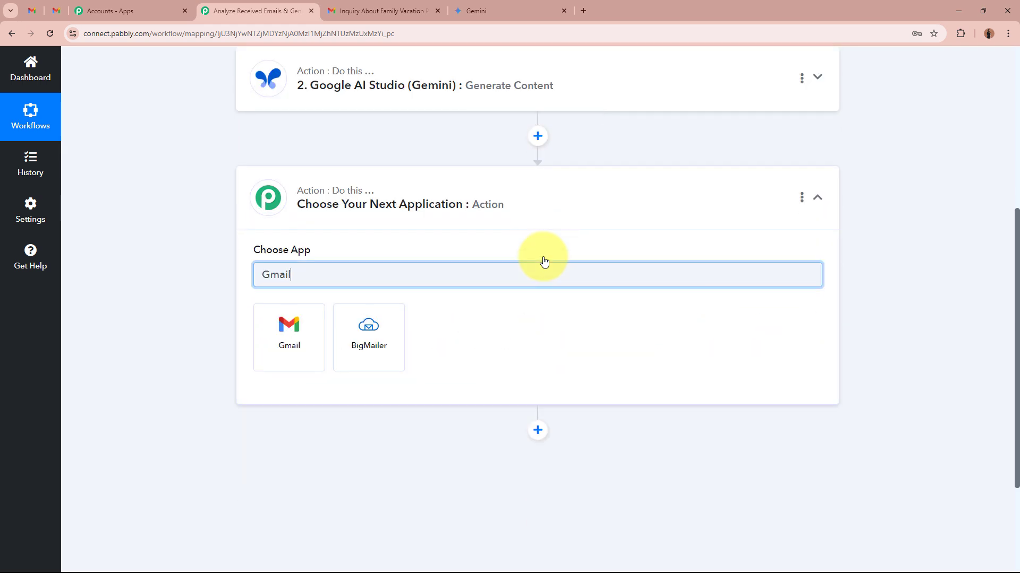
click(274, 345)
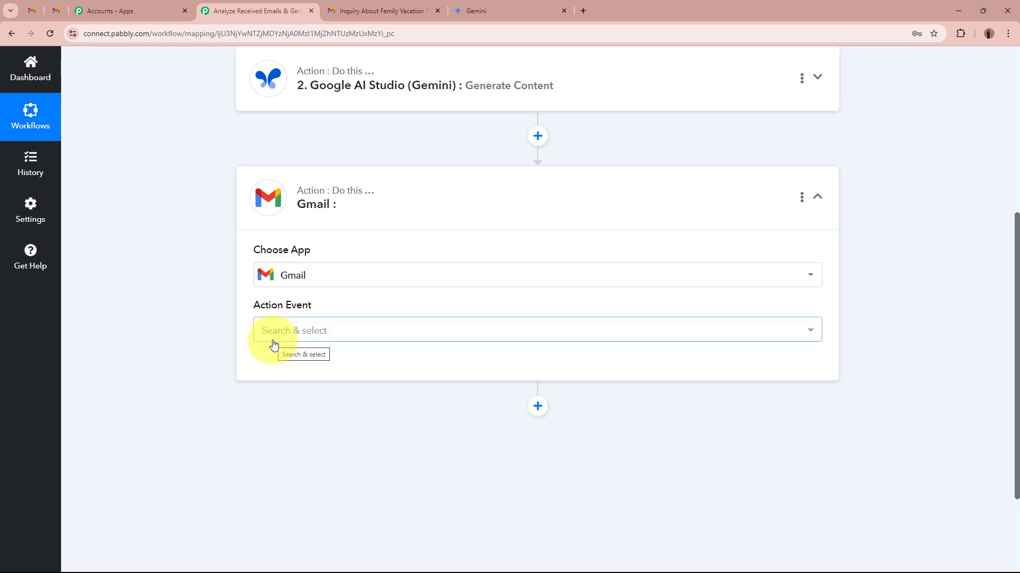
click(274, 345)
scroll(419, 250, down, 3)
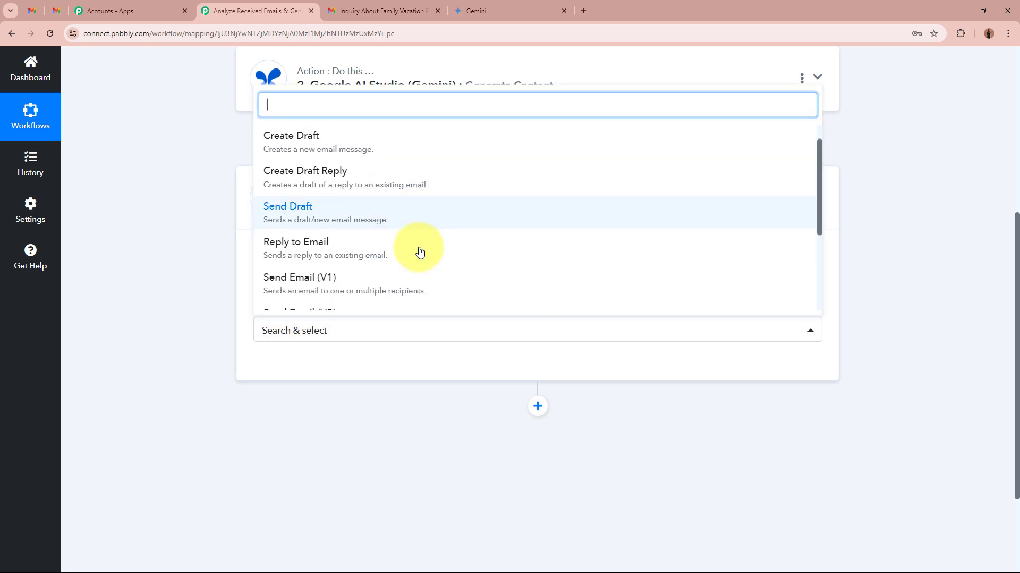
scroll(419, 250, up, 3)
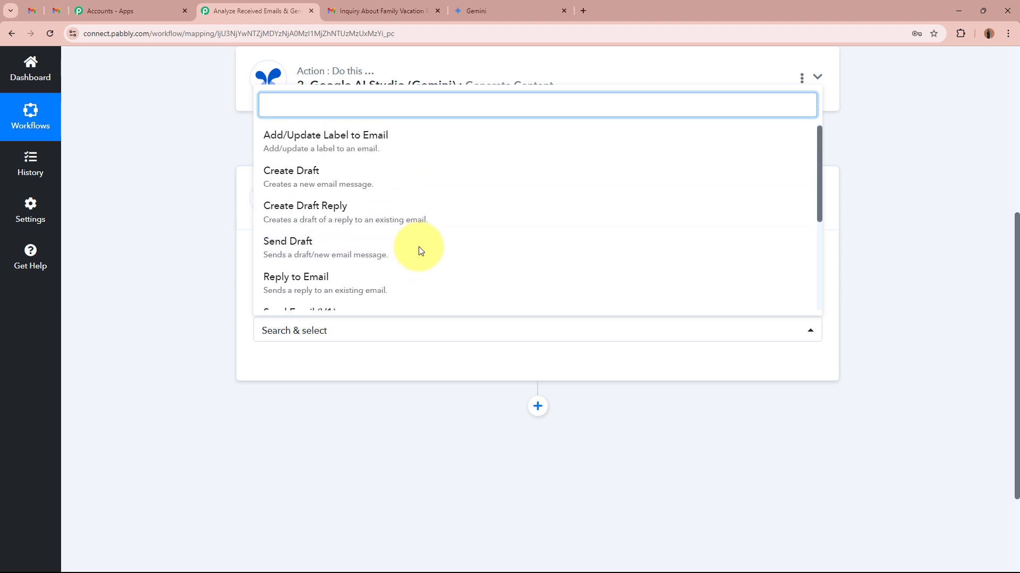
click(346, 178)
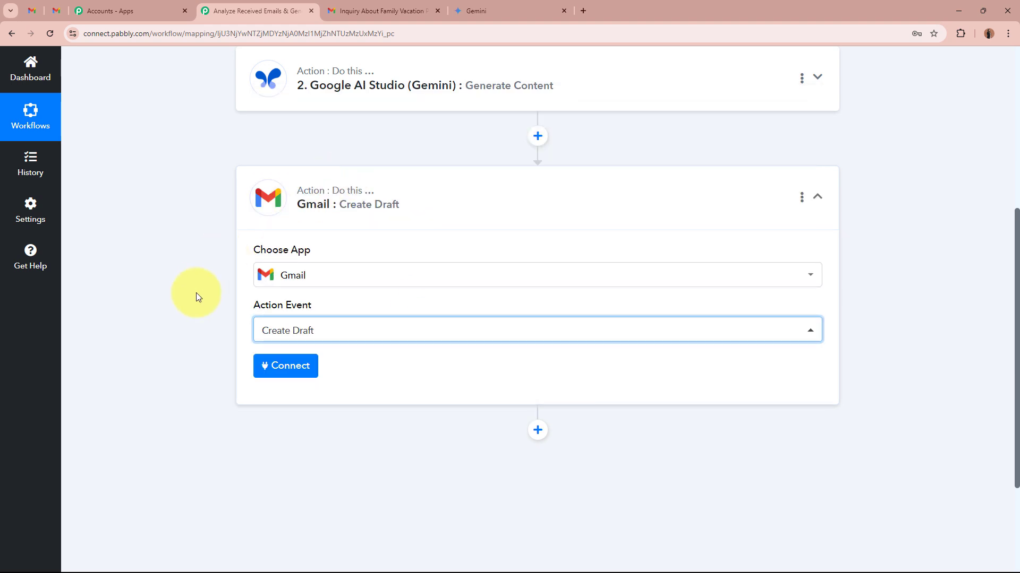
- Connect the Gmail action through a new connection and allow Pabbly Connect access to the Google account
click(286, 374)
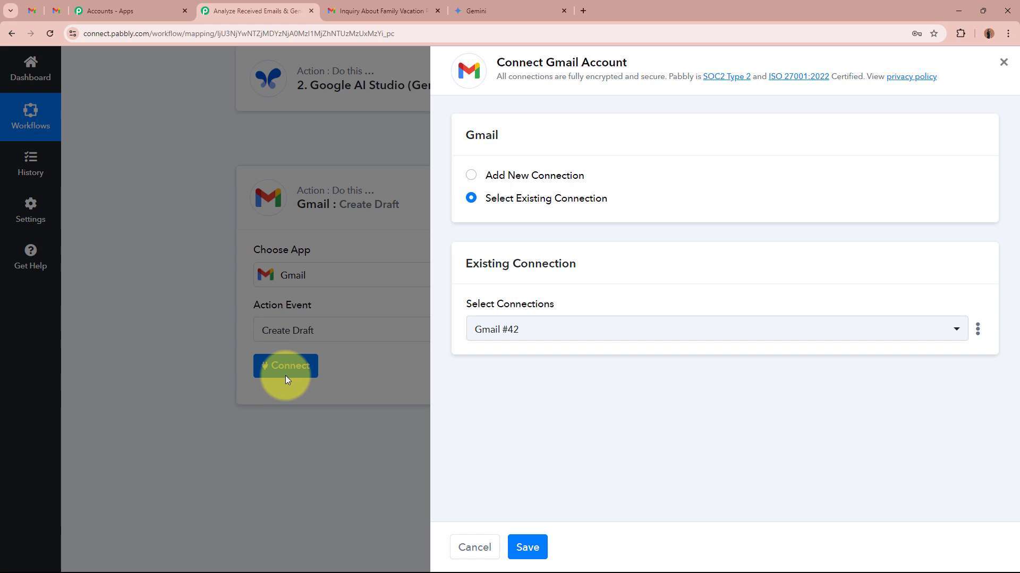
click(471, 176)
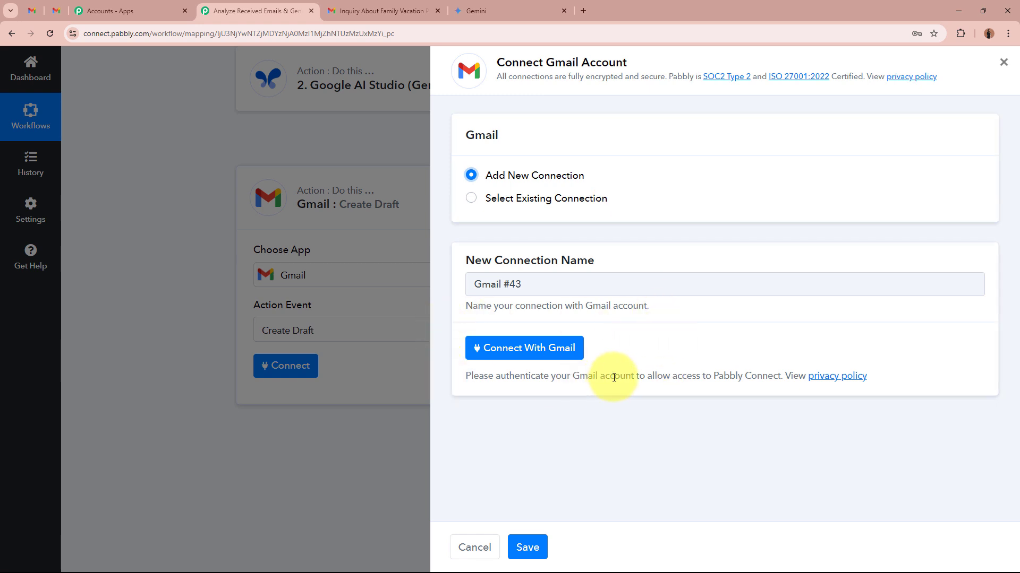
click(554, 352)
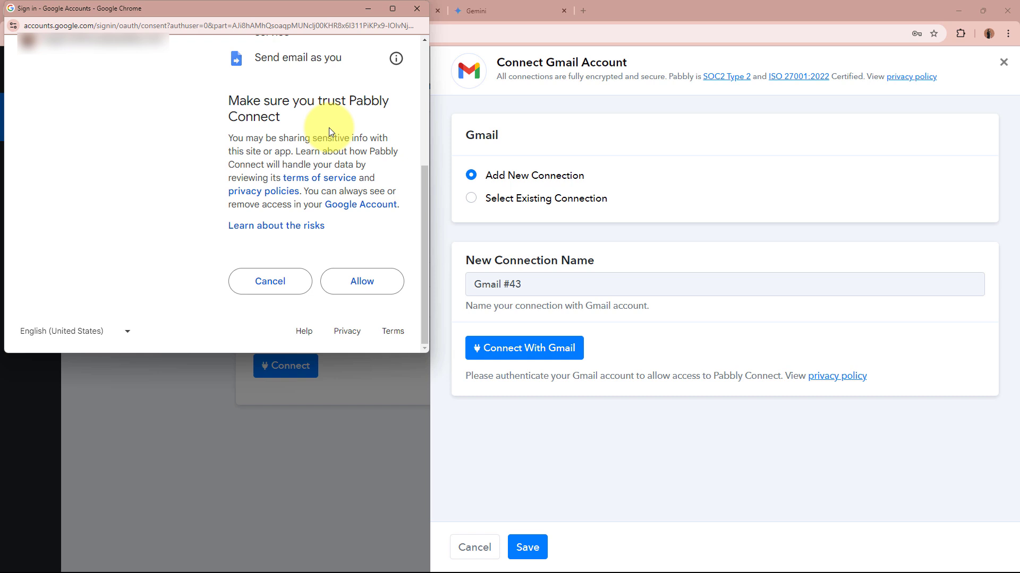
click(363, 285)
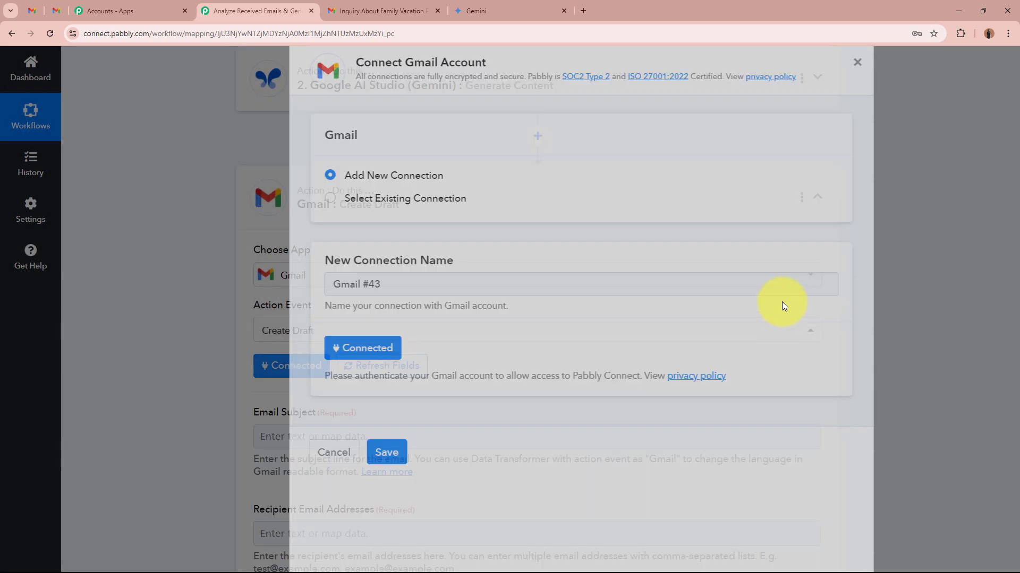
- Set the draft's Email Subject to "Reply-" followed by the mapped Subject value from the Email Parser
scroll(155, 298, down, 4)
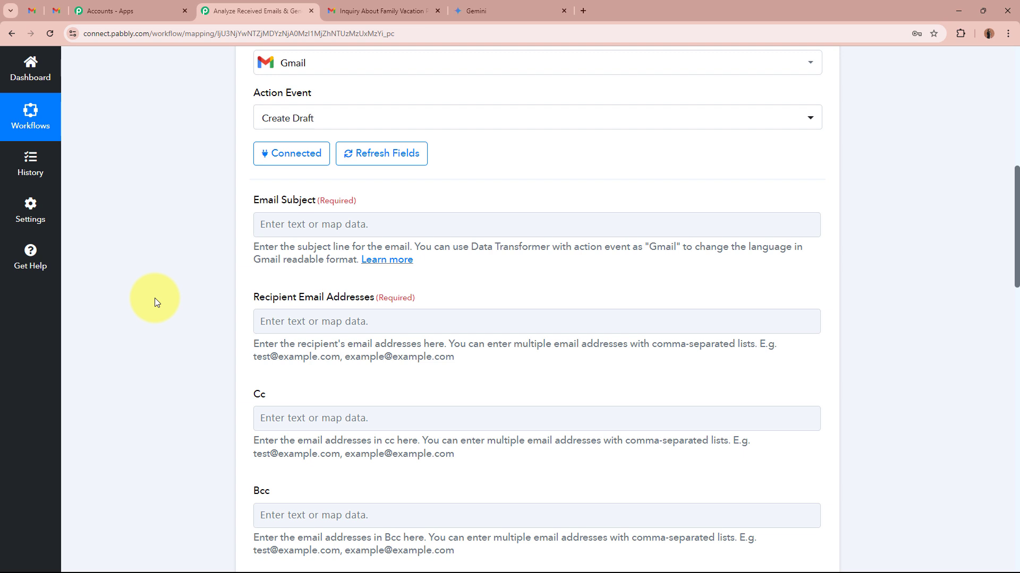
drag(251, 201, 382, 202)
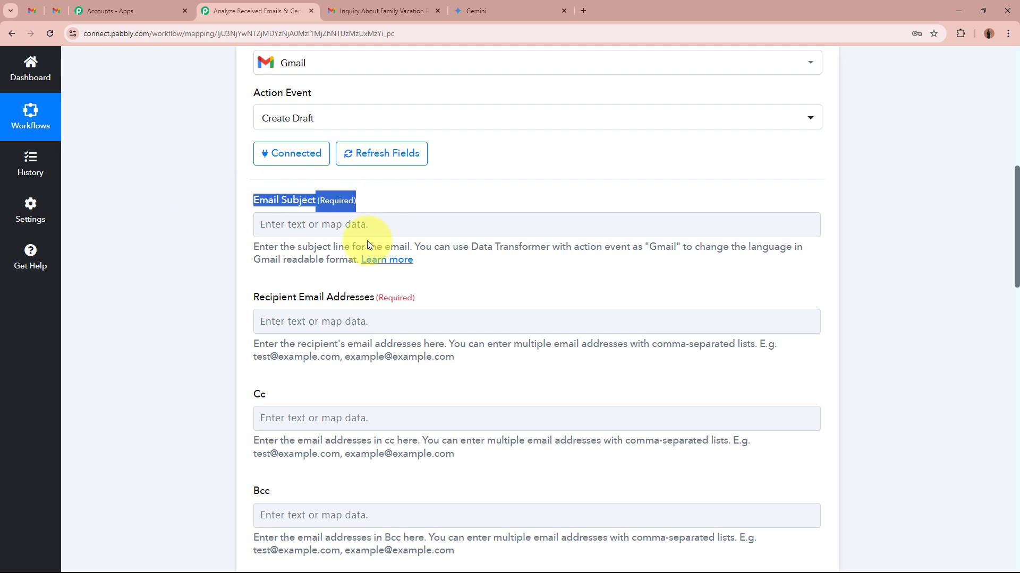
click(385, 222)
text(Reply-)
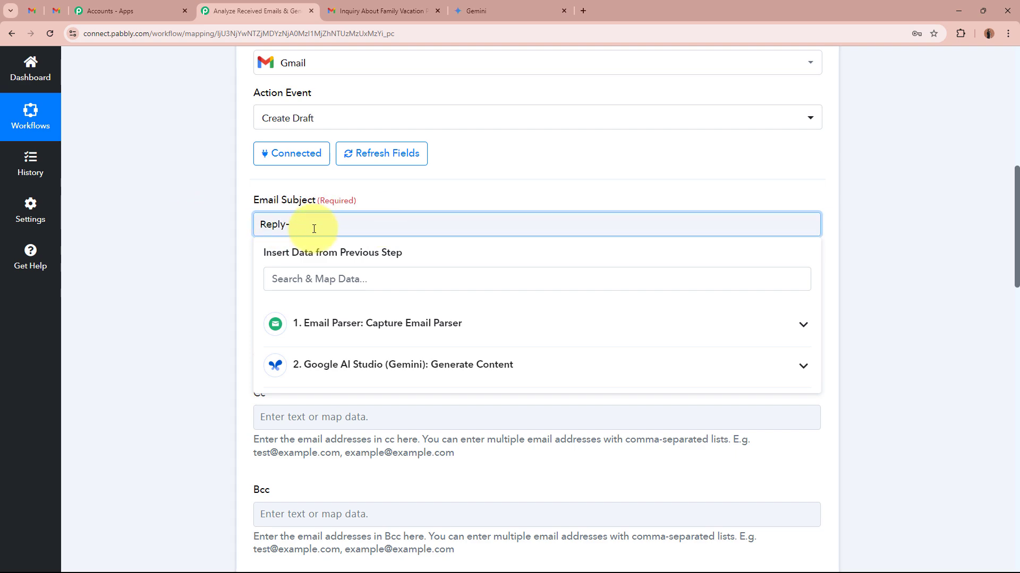
click(409, 289)
text(subh)
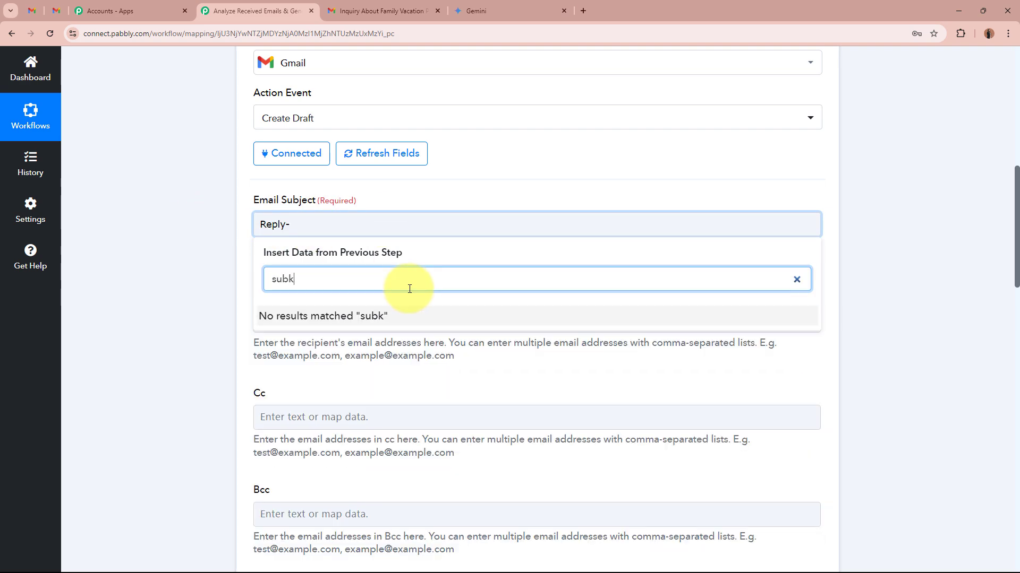
key(BackSpace)
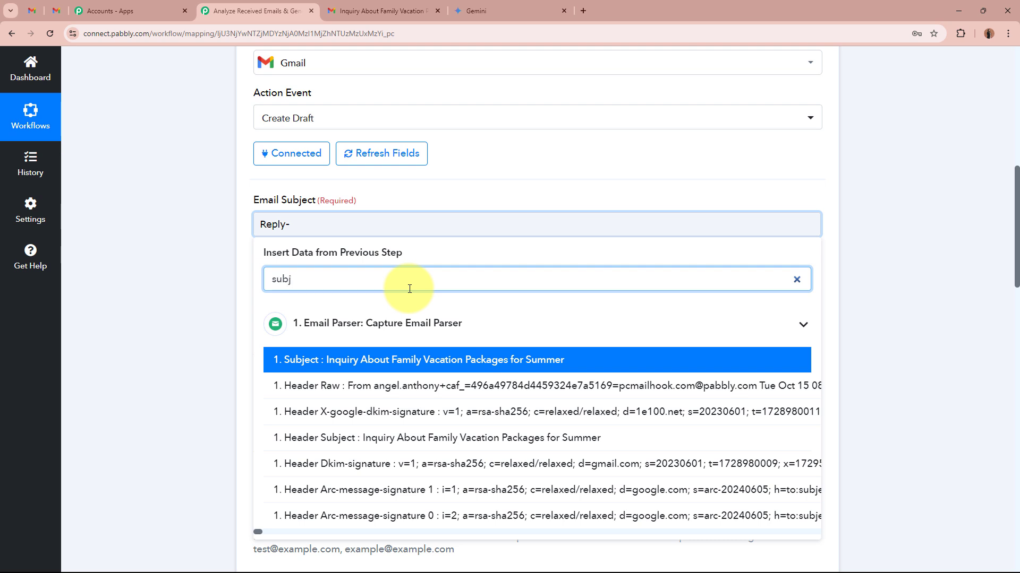
click(423, 352)
click(133, 250)
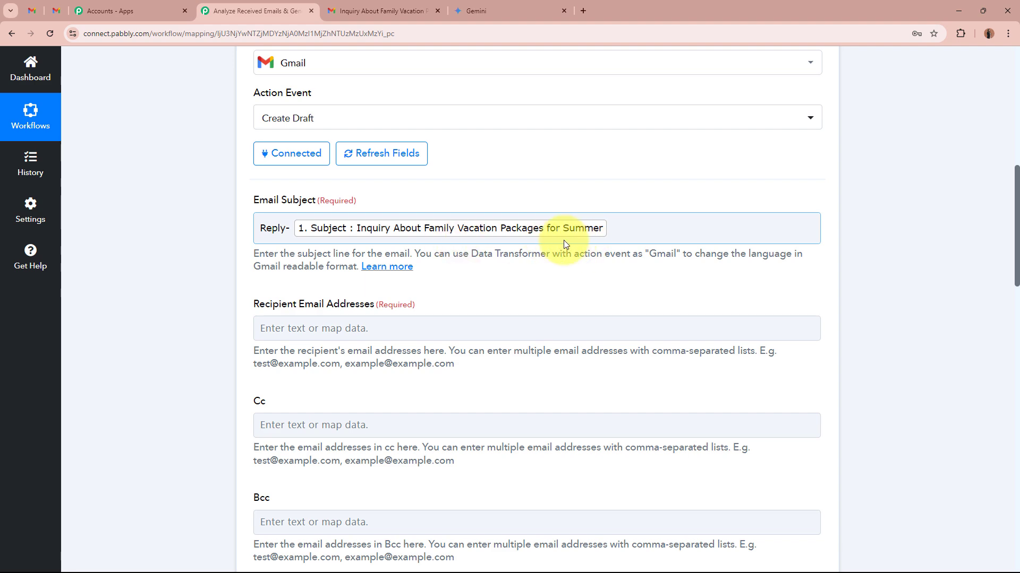
- Search the previous steps' data for address and map From 0 Address as the draft's recipient
scroll(125, 276, down, 2)
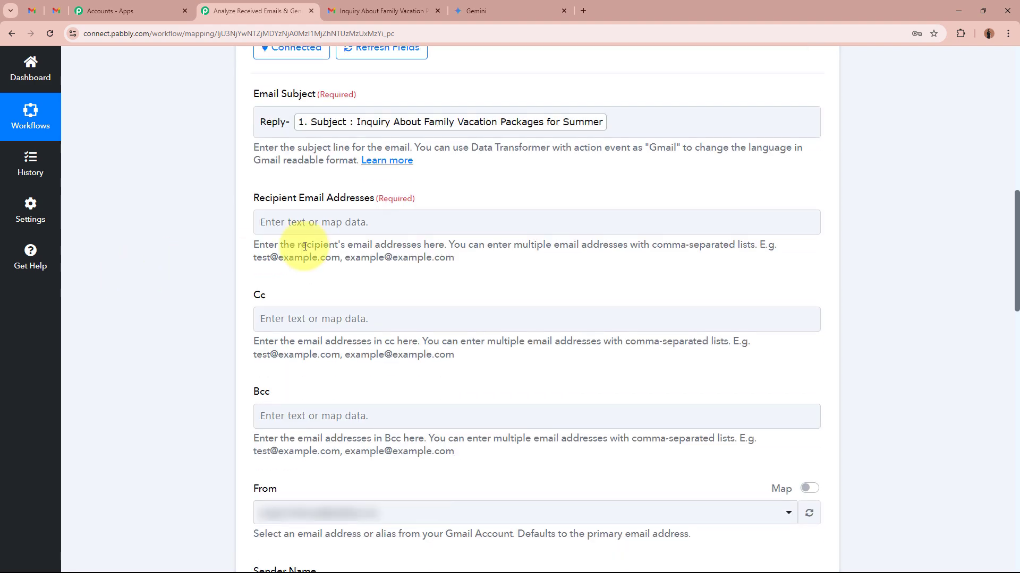
click(407, 229)
click(351, 274)
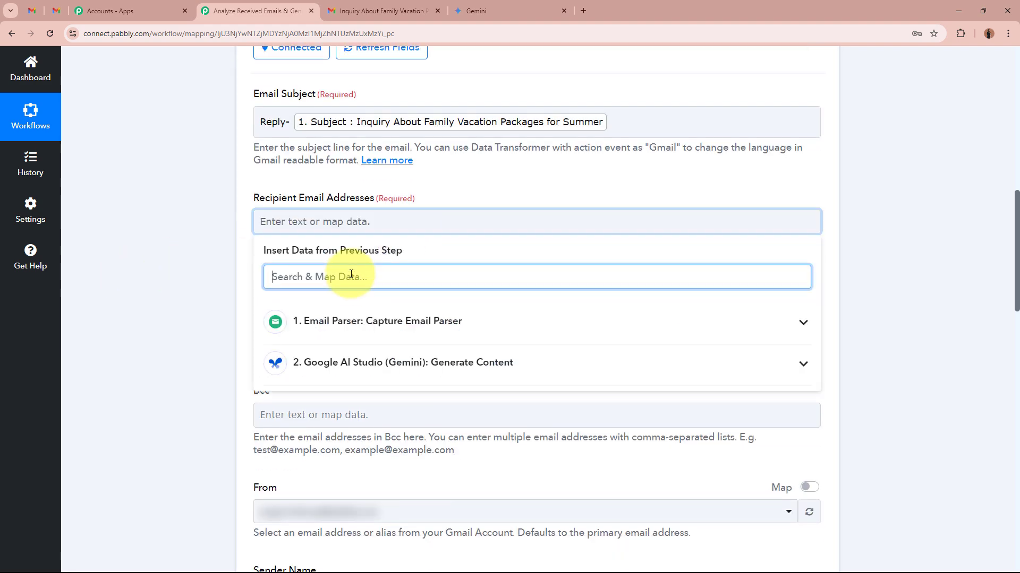
text(address)
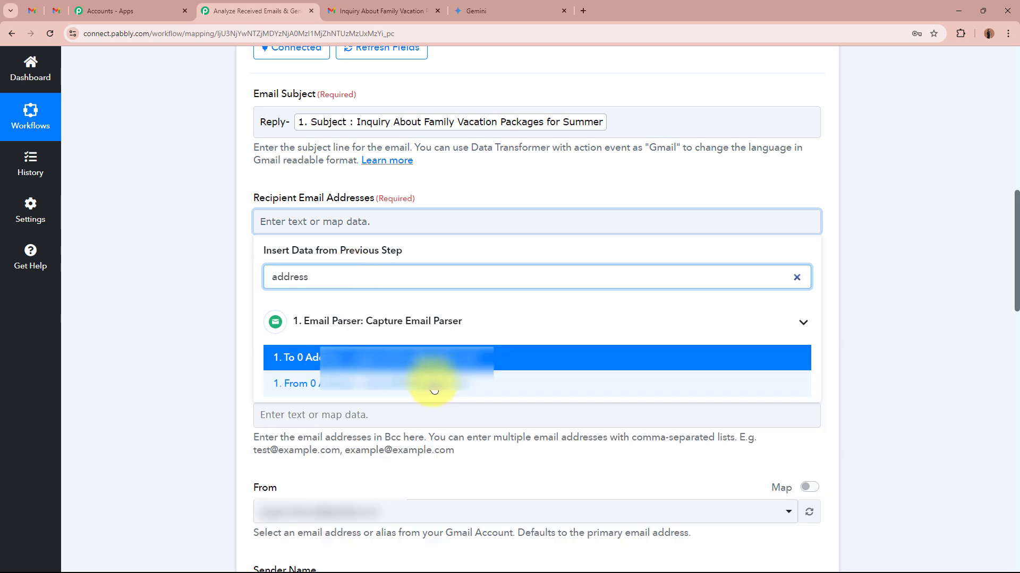
click(517, 388)
click(135, 222)
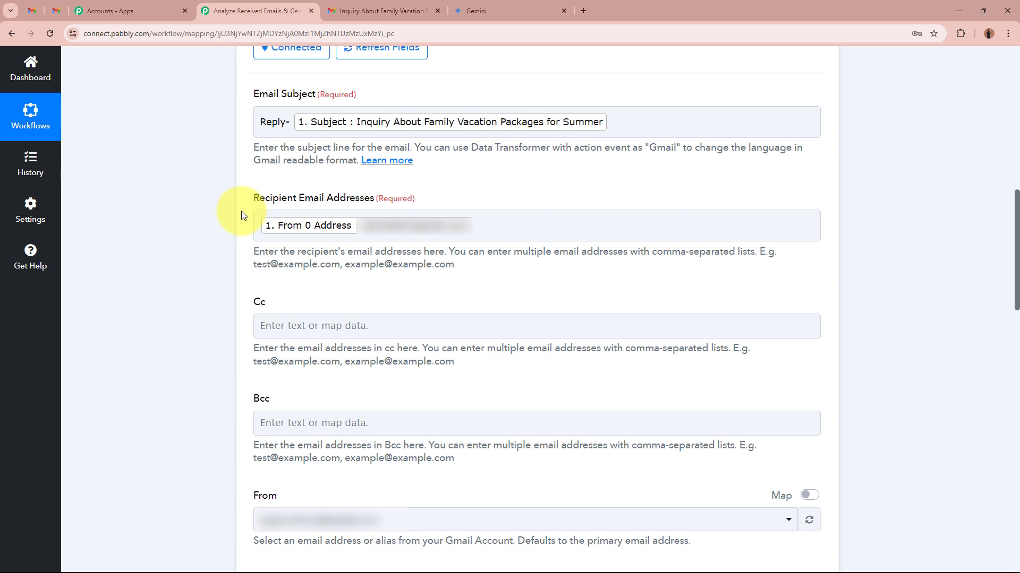
- Select the connected Gmail account's address as the draft's From address
scroll(241, 212, down, 6)
scroll(250, 205, up, 1)
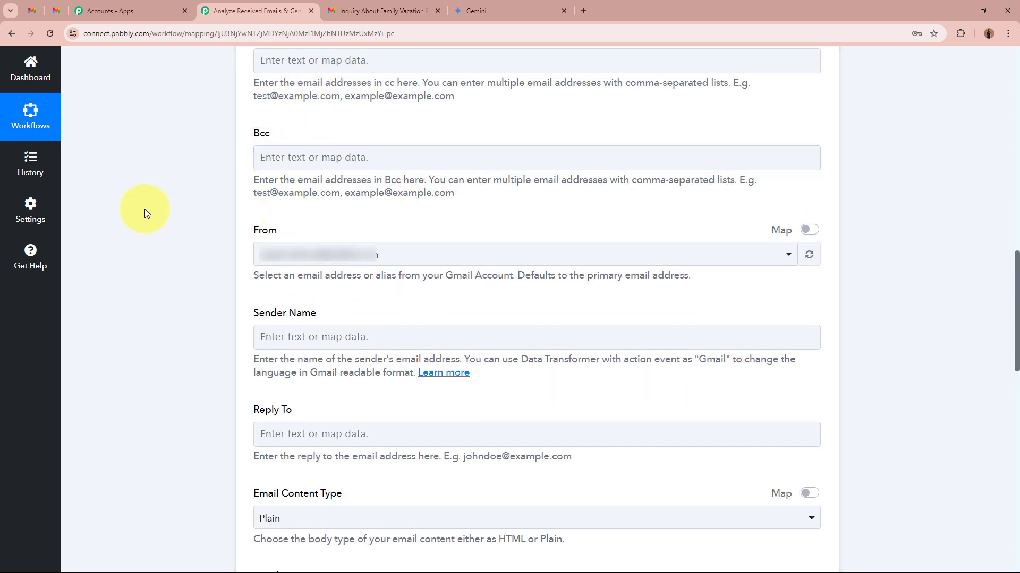
click(332, 256)
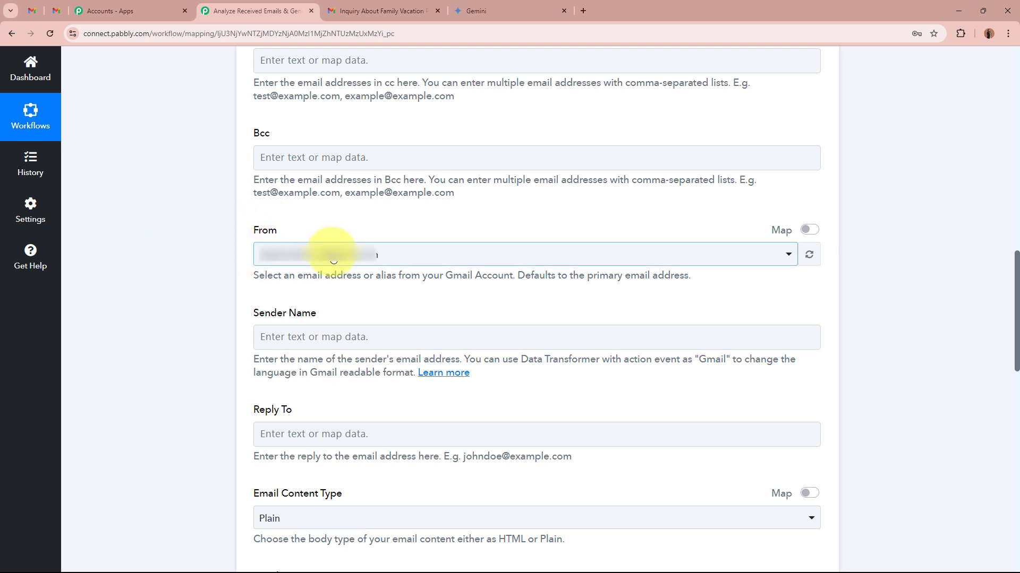
click(288, 261)
click(298, 317)
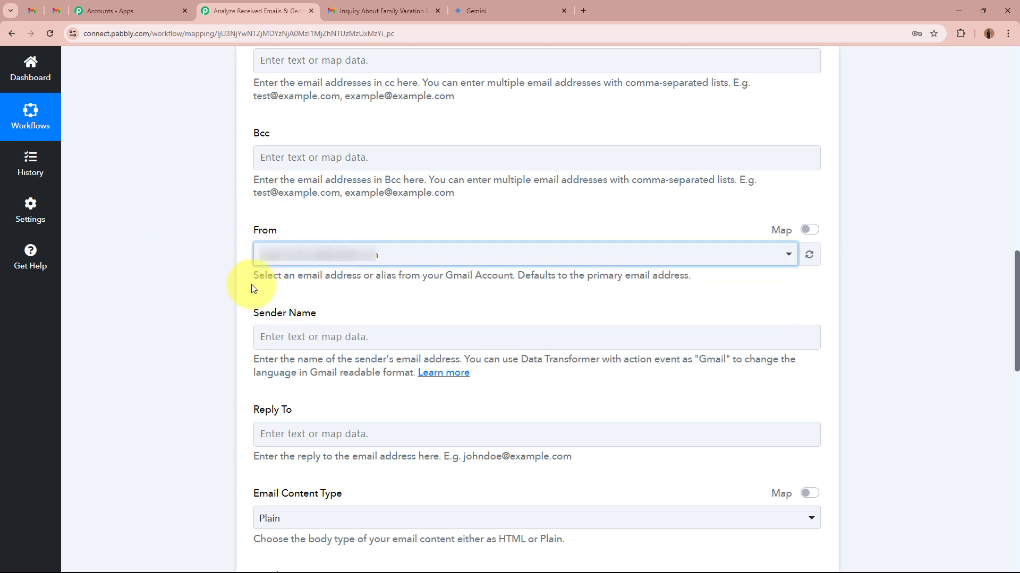
click(109, 233)
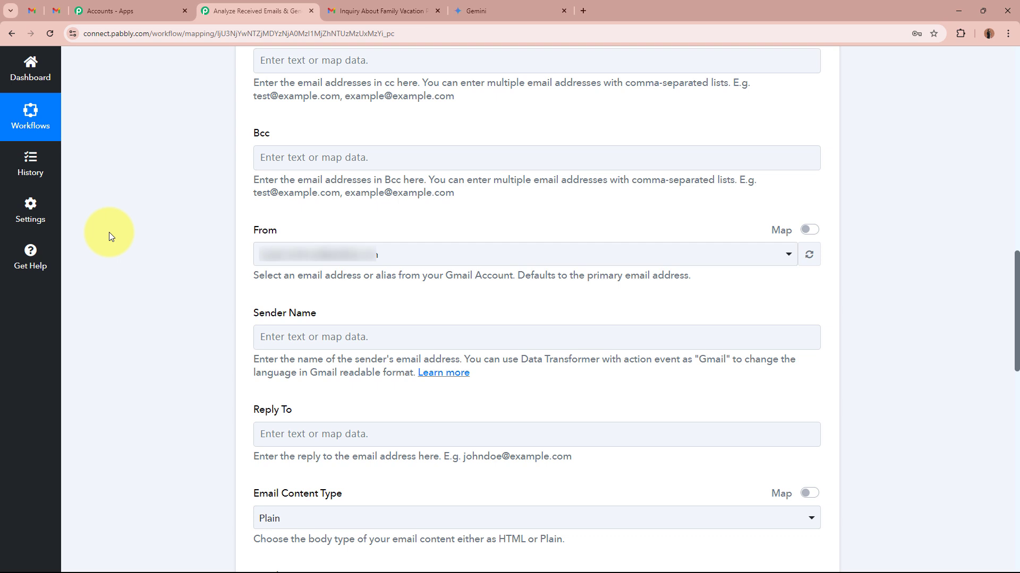
- Set the draft's Sender Name to Team Urban Adventures
scroll(109, 231, down, 4)
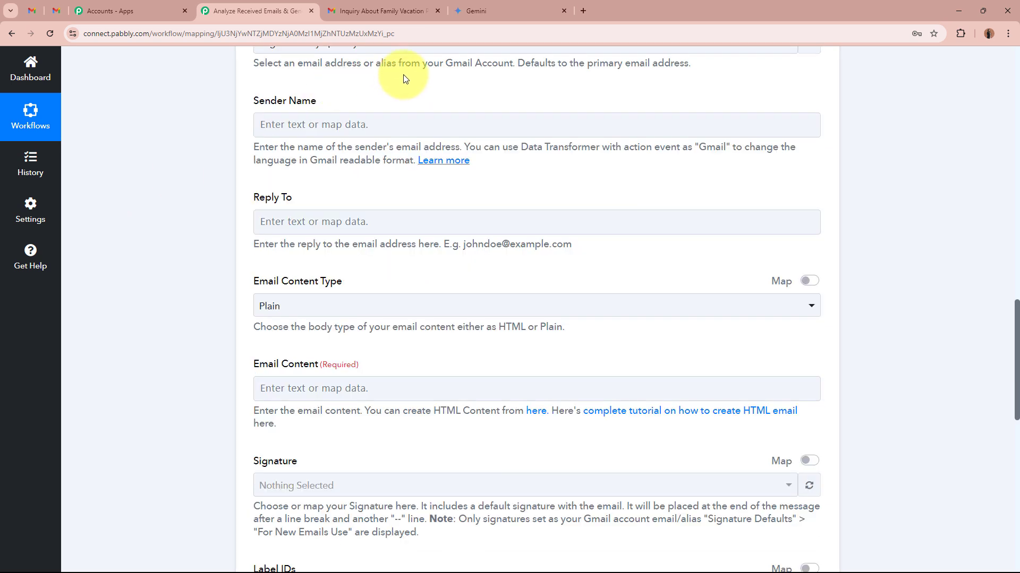
click(391, 125)
text(Team Urban Adventures)
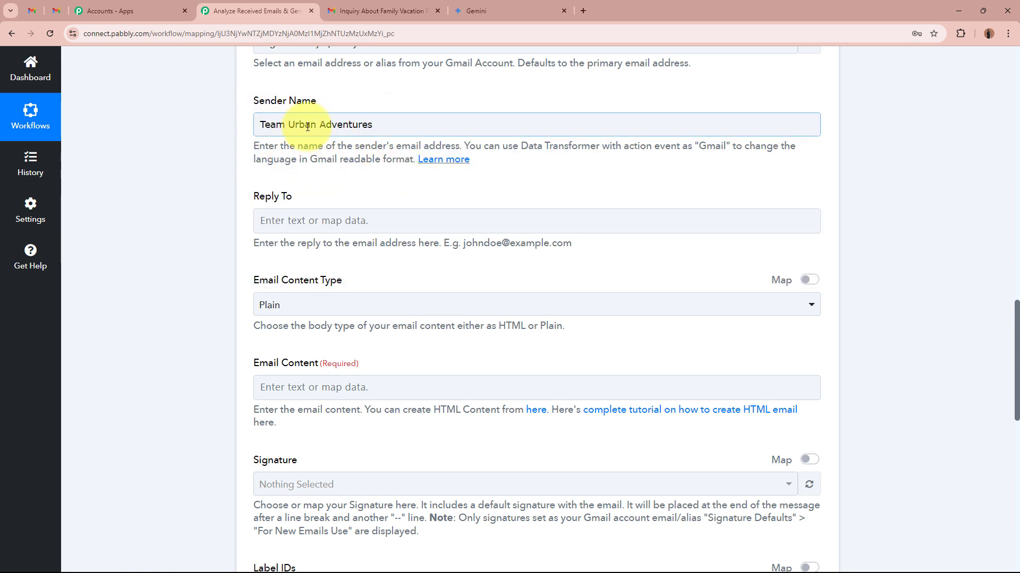
drag(288, 126, 391, 125)
click(209, 163)
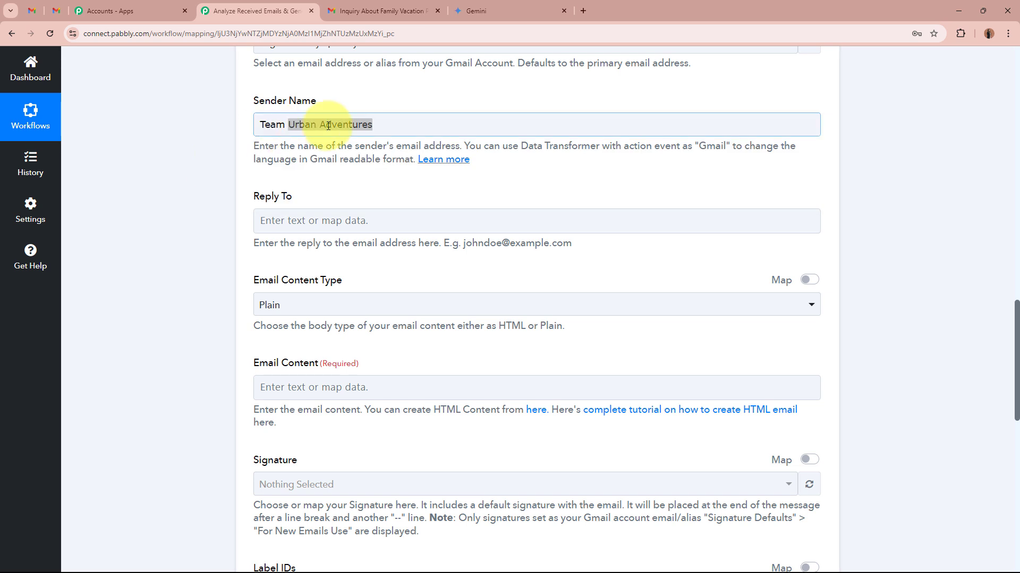
click(328, 126)
click(208, 161)
- Choose Plain as the draft's Email Content Type, leaving Reply To empty
scroll(208, 161, down, 1)
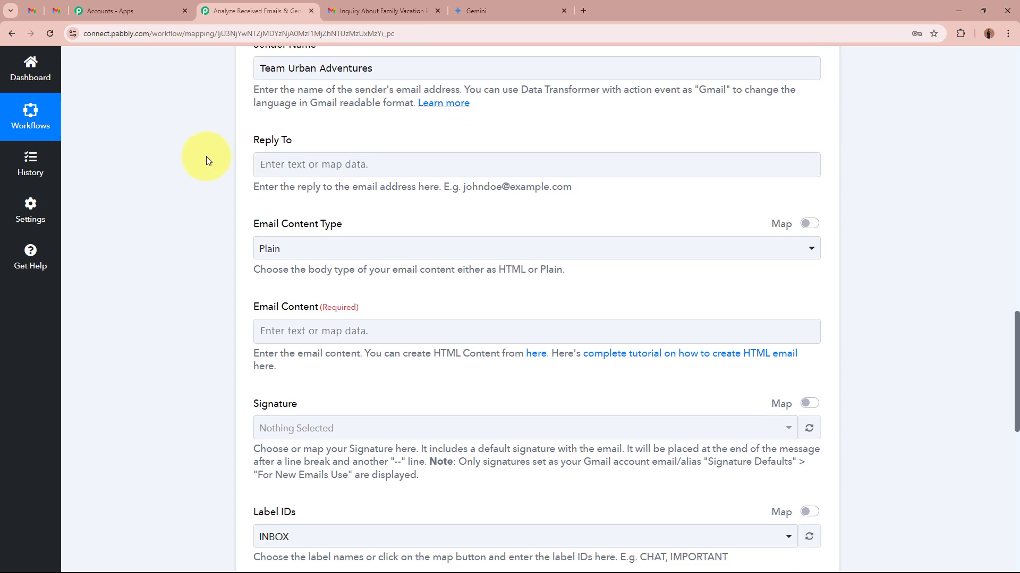
scroll(206, 156, down, 1)
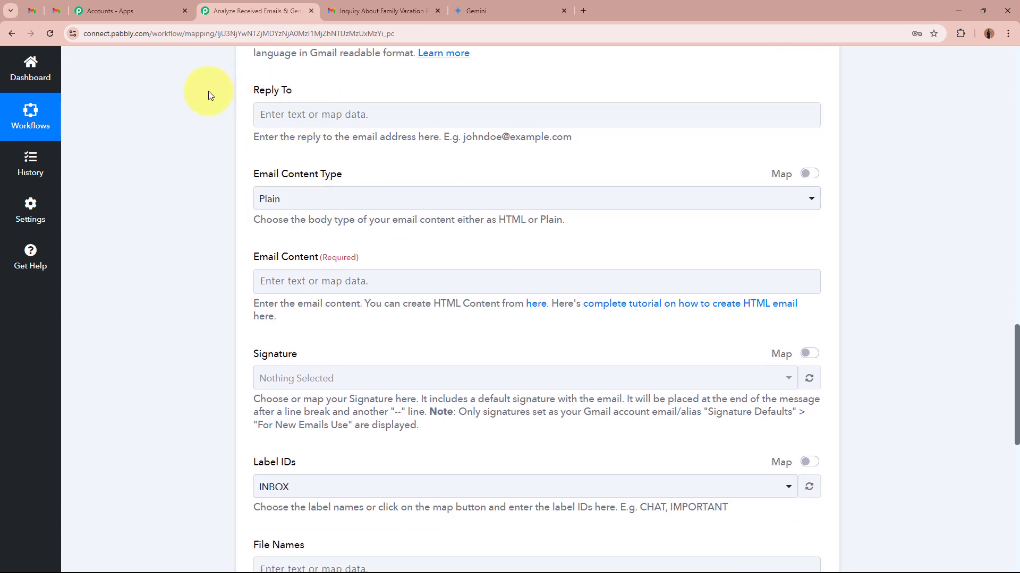
click(269, 199)
click(281, 260)
click(203, 223)
- Map Gemini's Candidates 0 Content Parts 0 Text value as the draft's Email Content
scroll(202, 223, down, 1)
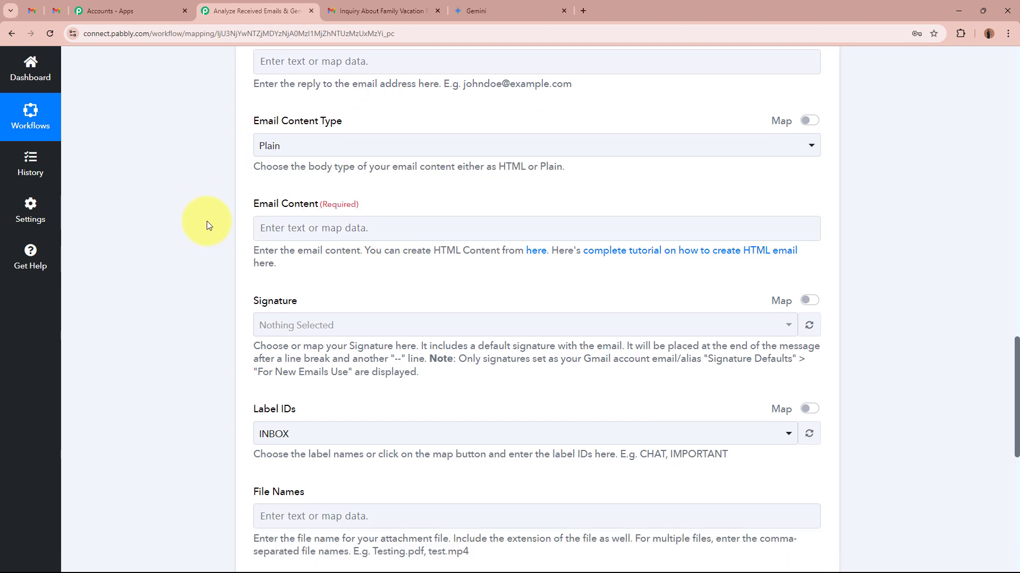
click(281, 224)
scroll(237, 212, down, 2)
click(439, 268)
click(361, 298)
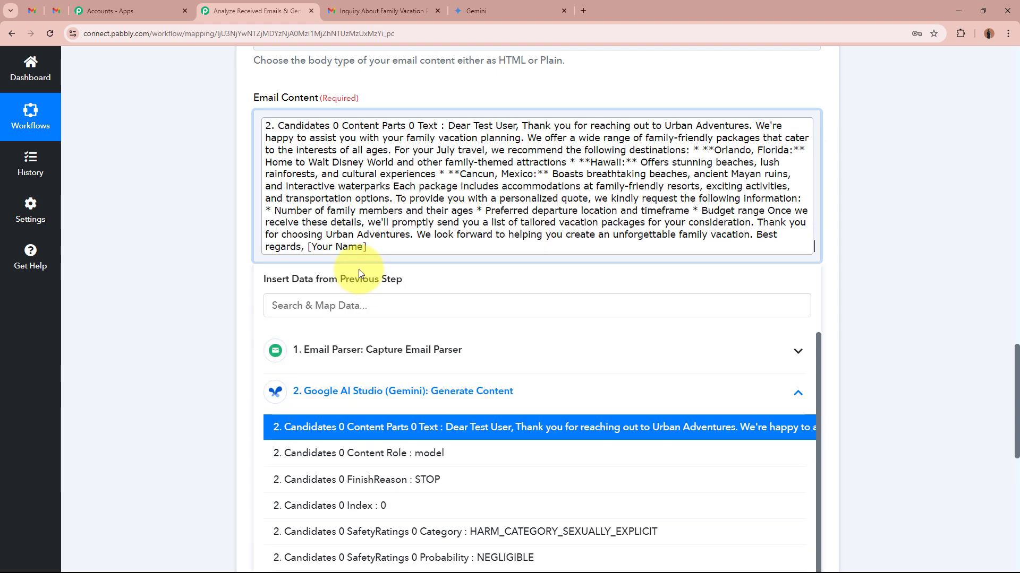
click(199, 206)
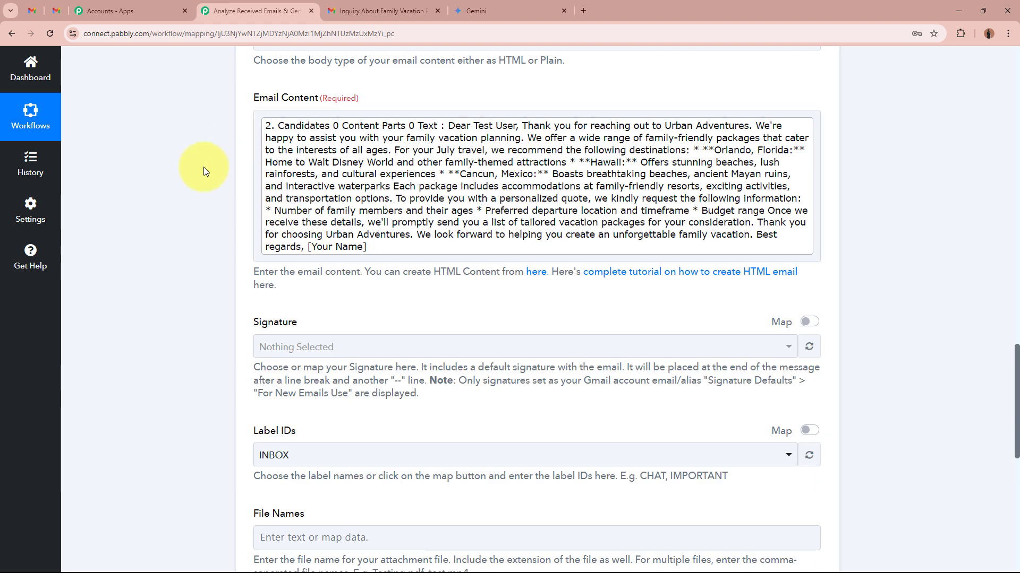
- Check the customer reply label in Gmail, and set the draft's Label IDs in Pabbly Connect to Urban Adventures- Customer Email Replies
scroll(203, 167, down, 3)
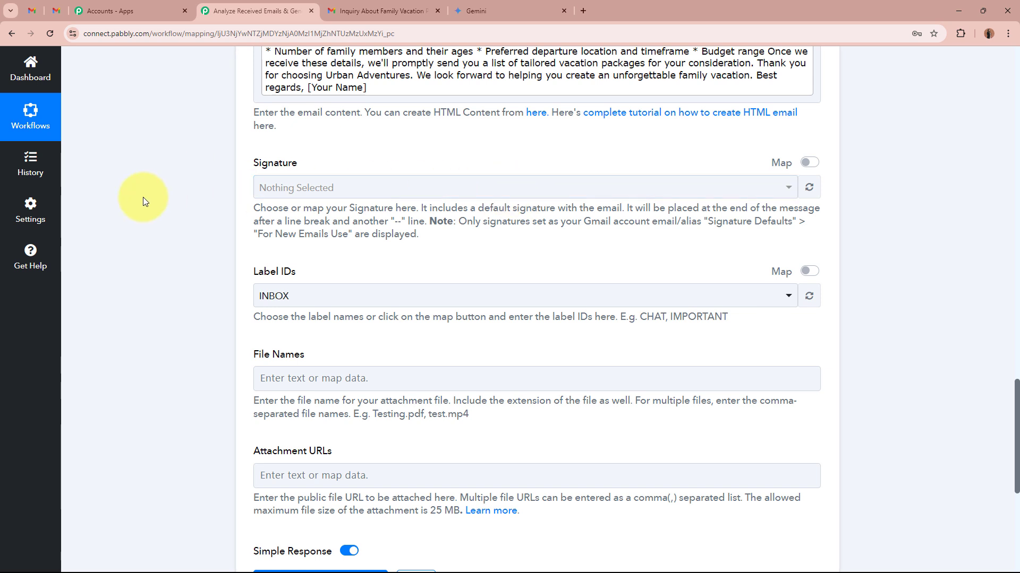
scroll(146, 196, down, 1)
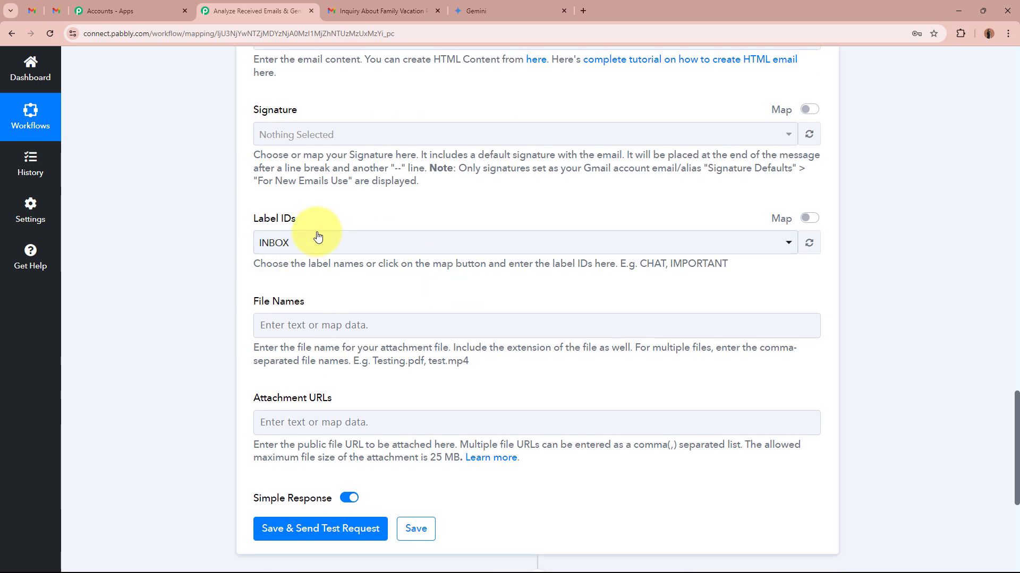
click(31, 8)
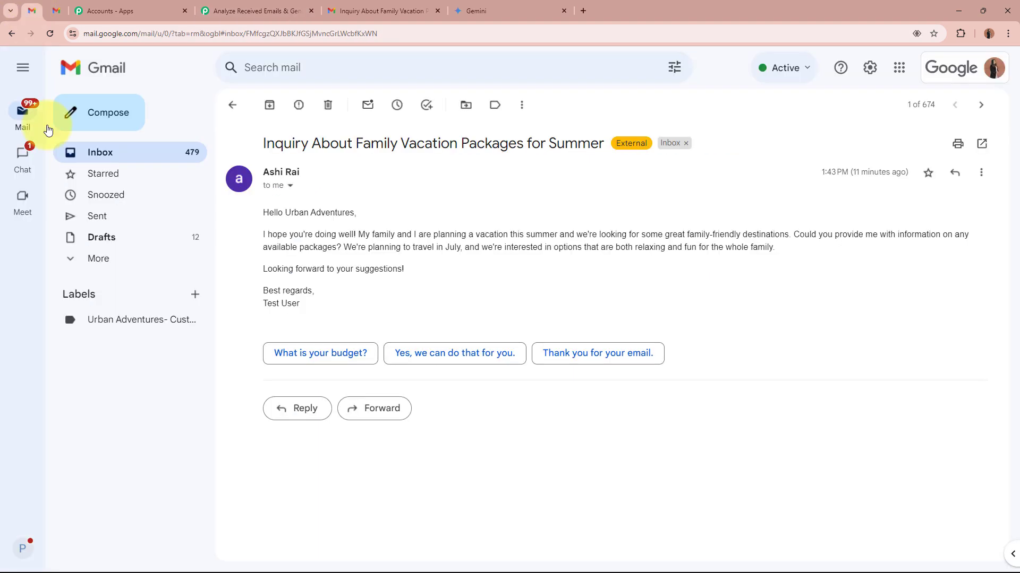
click(148, 331)
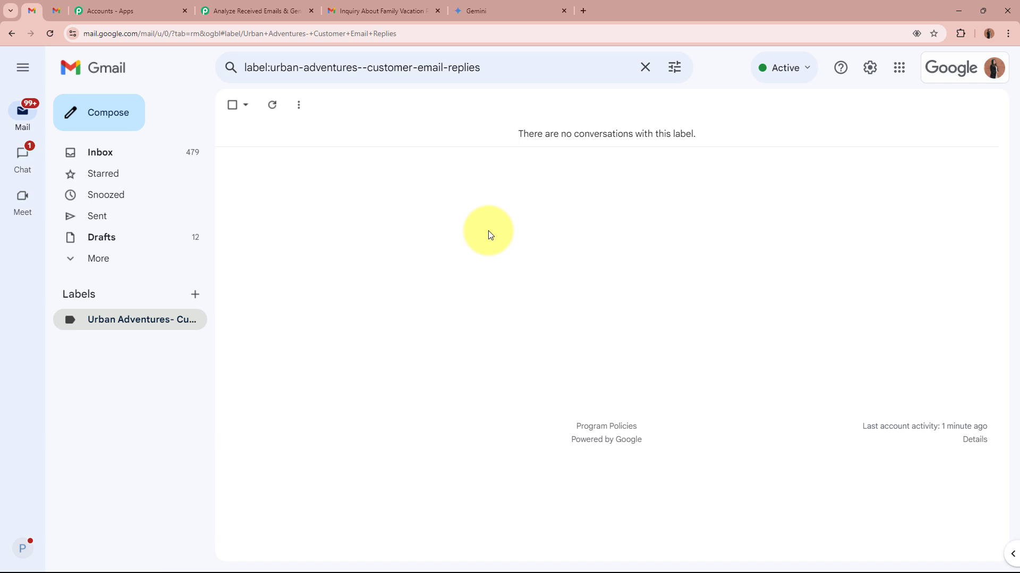
click(272, 11)
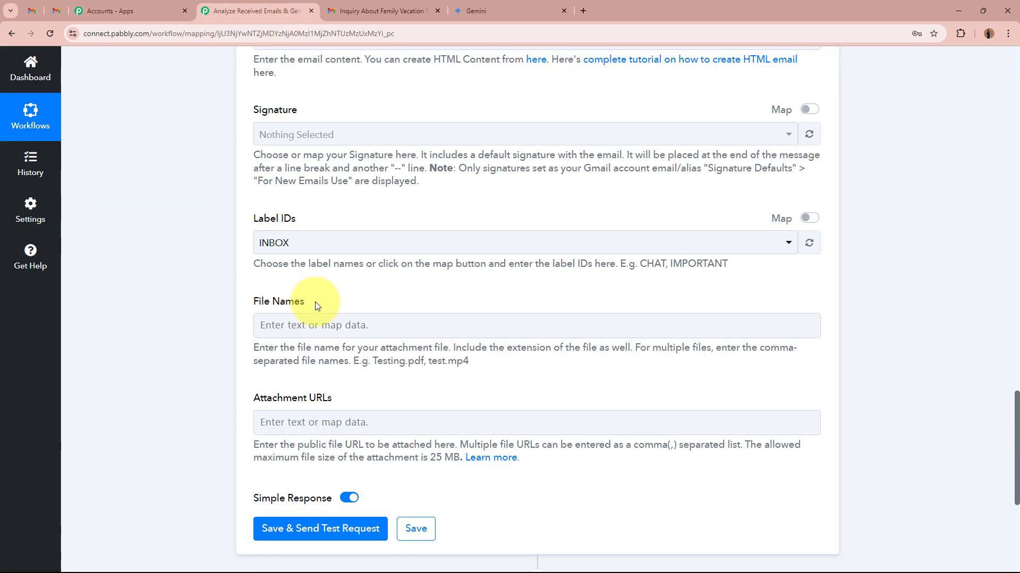
click(343, 246)
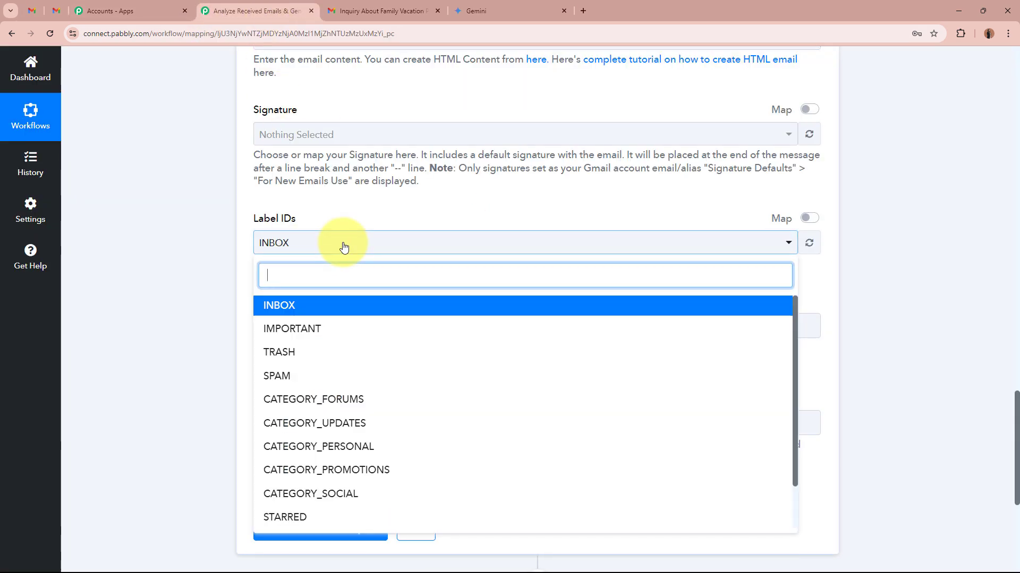
text(Cu)
click(355, 300)
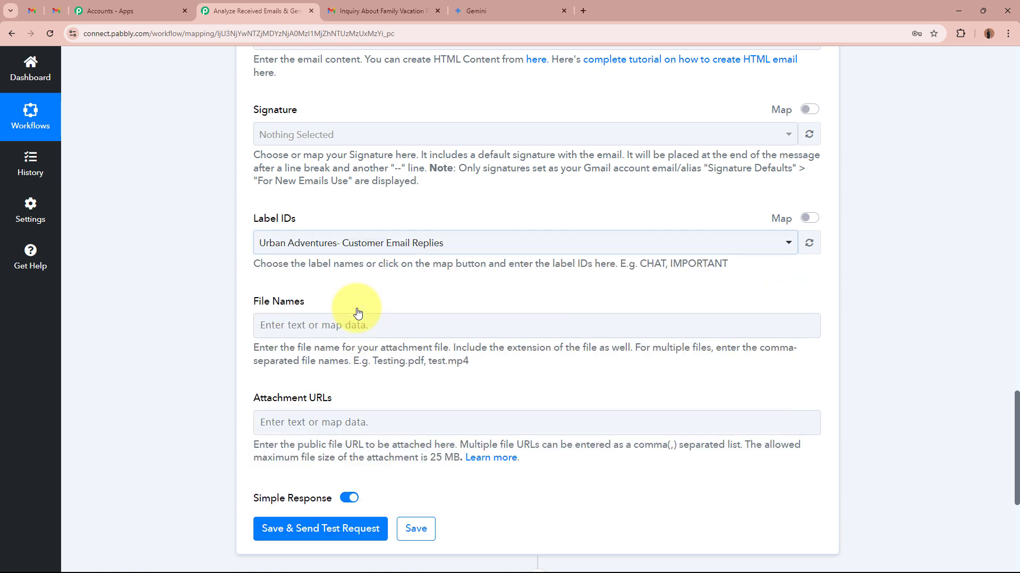
click(172, 271)
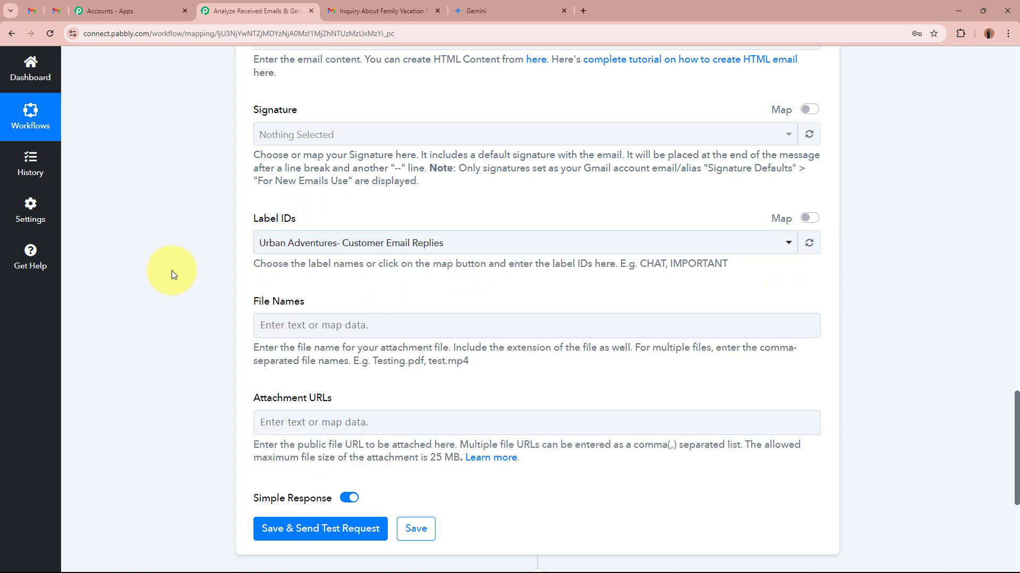
- Save the Gmail Create Draft action with no attachments, send a test request and review its response
scroll(170, 270, down, 4)
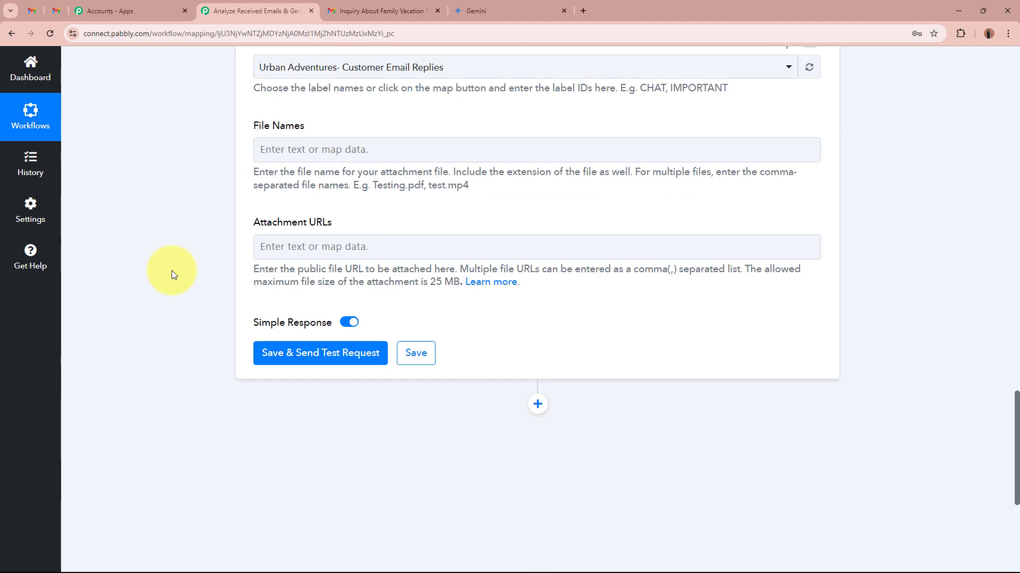
click(296, 317)
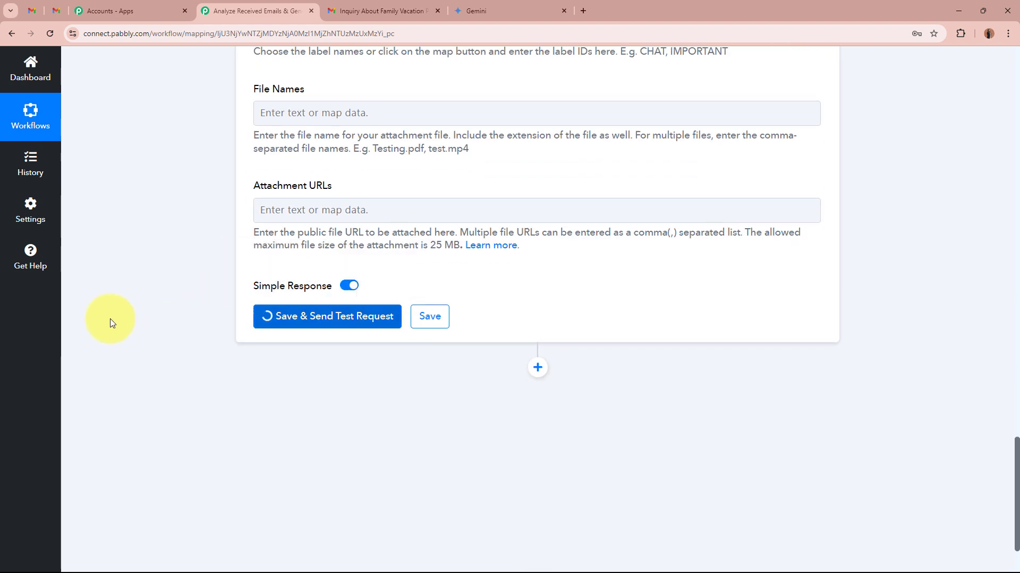
scroll(110, 318, down, 2)
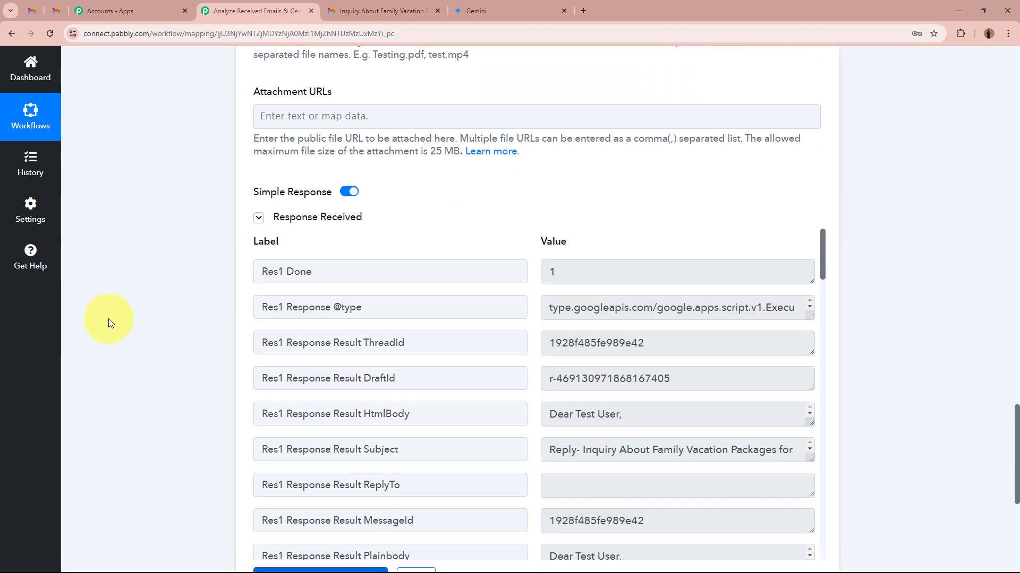
scroll(109, 319, down, 1)
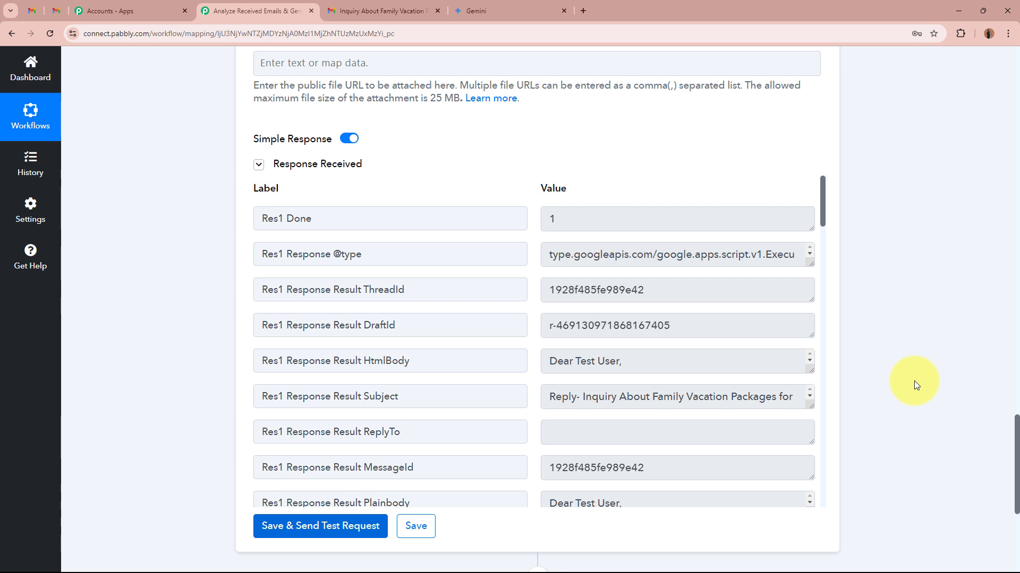
- In Gmail, refresh the Urban Adventures customer replies label, open the Reply- Inquiry About Family Vacation Packages for Summer draft and read through its body
click(33, 10)
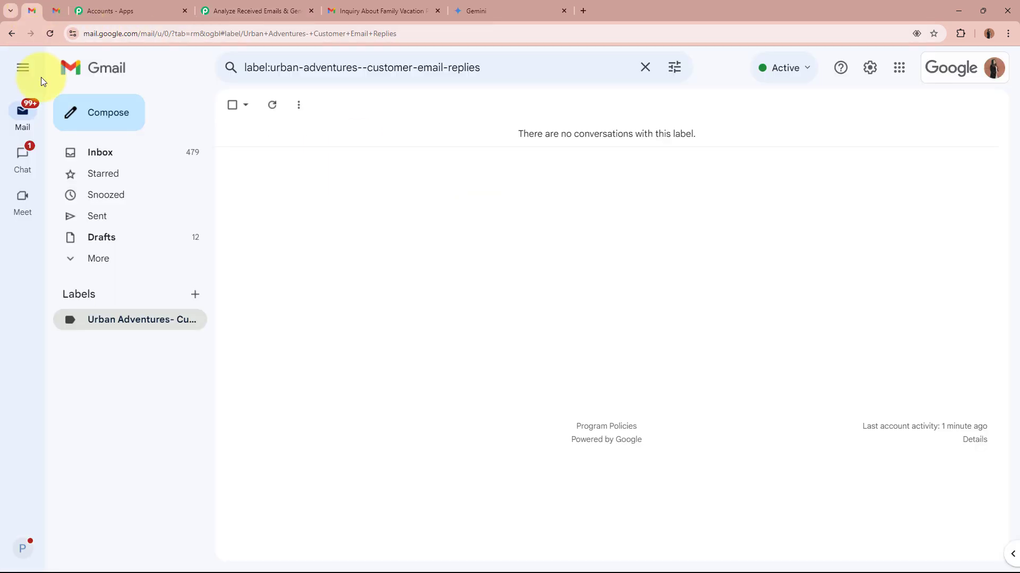
click(50, 35)
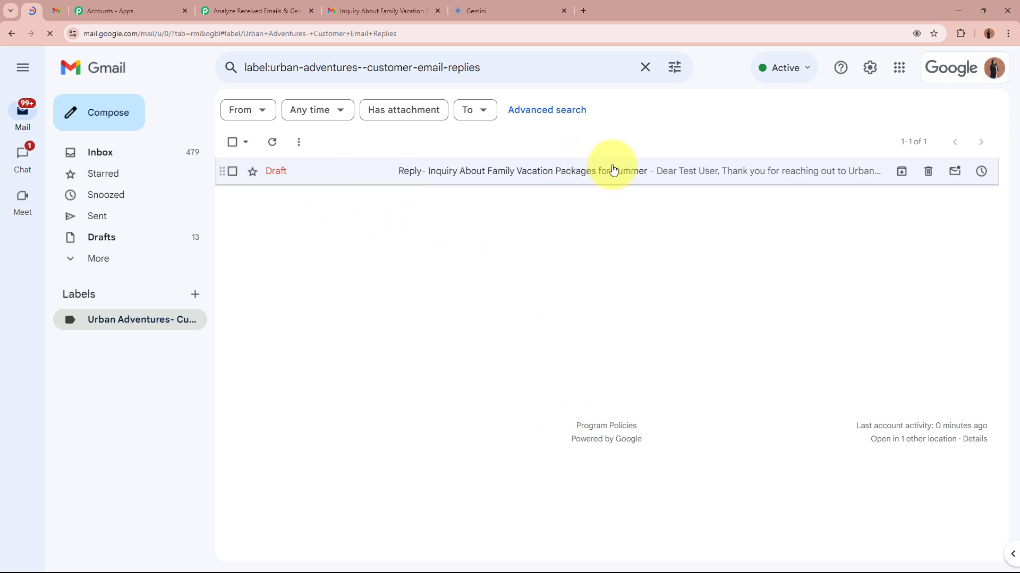
click(475, 174)
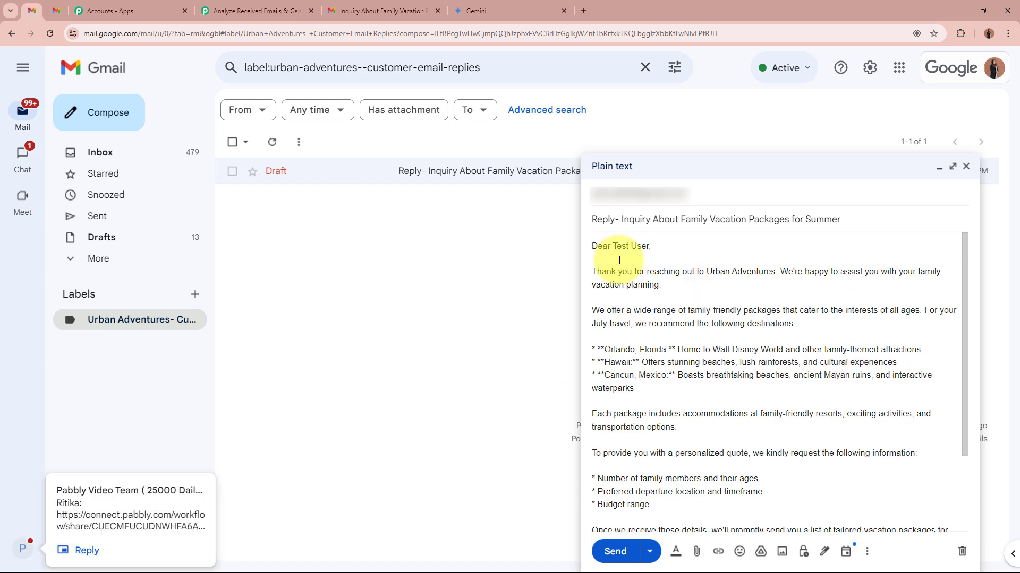
drag(594, 245, 685, 481)
click(685, 480)
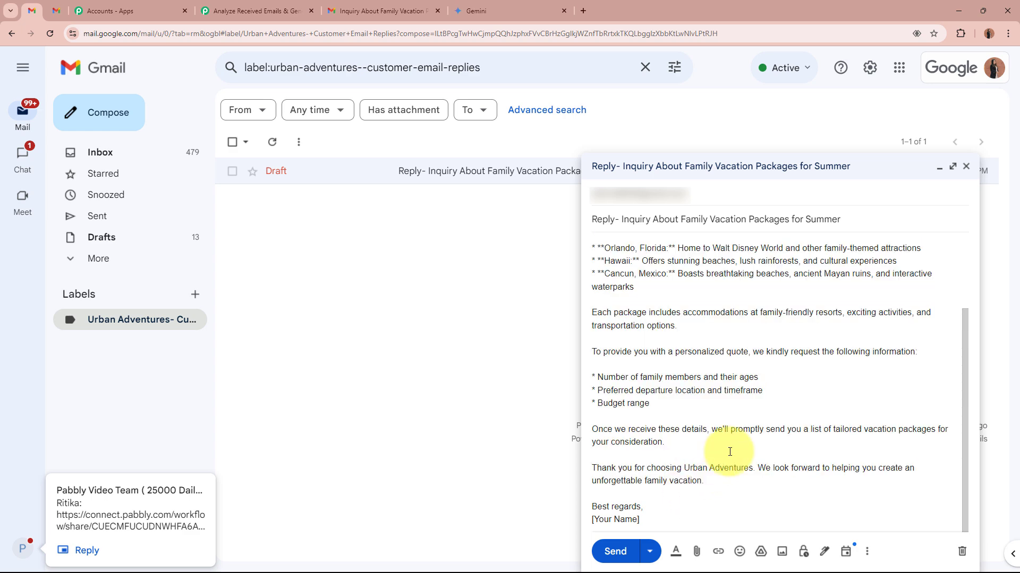
scroll(729, 452, up, 3)
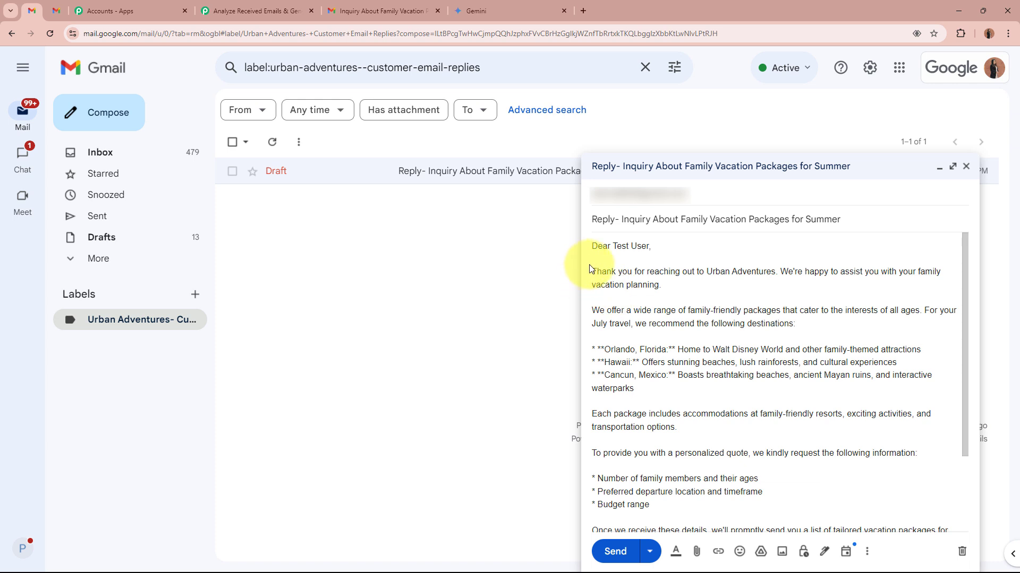
drag(591, 270, 692, 414)
click(692, 416)
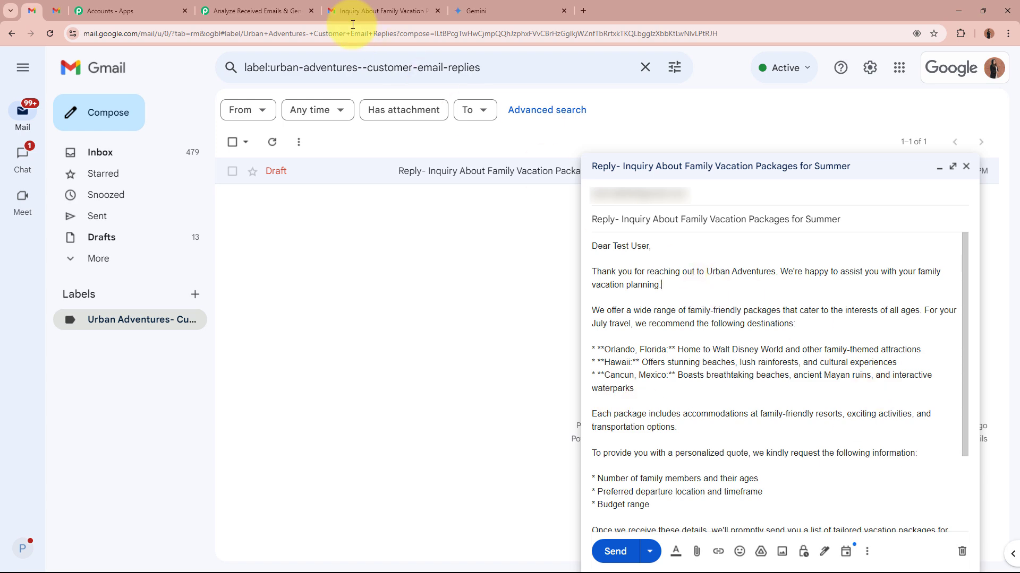
- Switch back to the Pabbly Connect workflow and collapse the Gmail Create Draft action
click(265, 11)
click(371, 472)
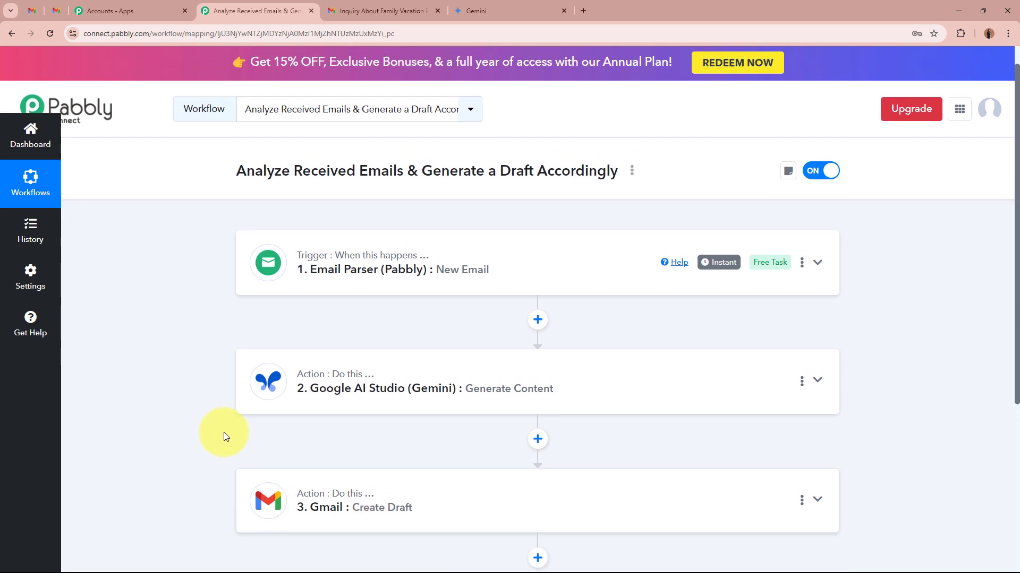